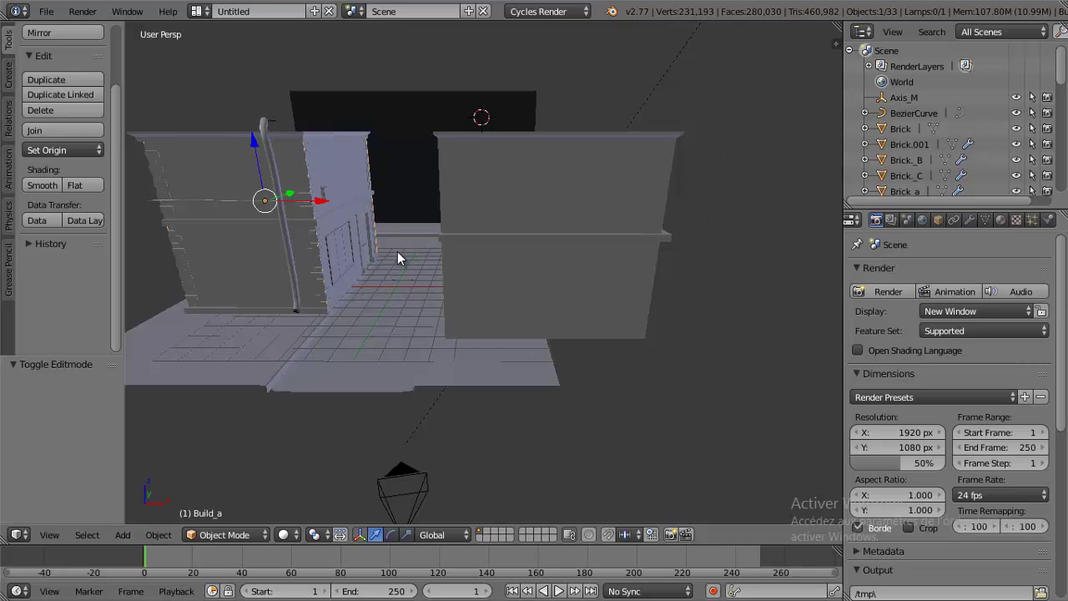
- Select the plan_texture plane and give it a new material named shop
{"action": "middle_click_drag", "start_coordinate": [398, 252], "coordinate": [419, 280]}
{"action": "scroll", "coordinate": [419, 283], "scroll_direction": "up", "scroll_amount": 3}
{"action": "scroll", "coordinate": [350, 429], "scroll_direction": "up", "scroll_amount": 3}
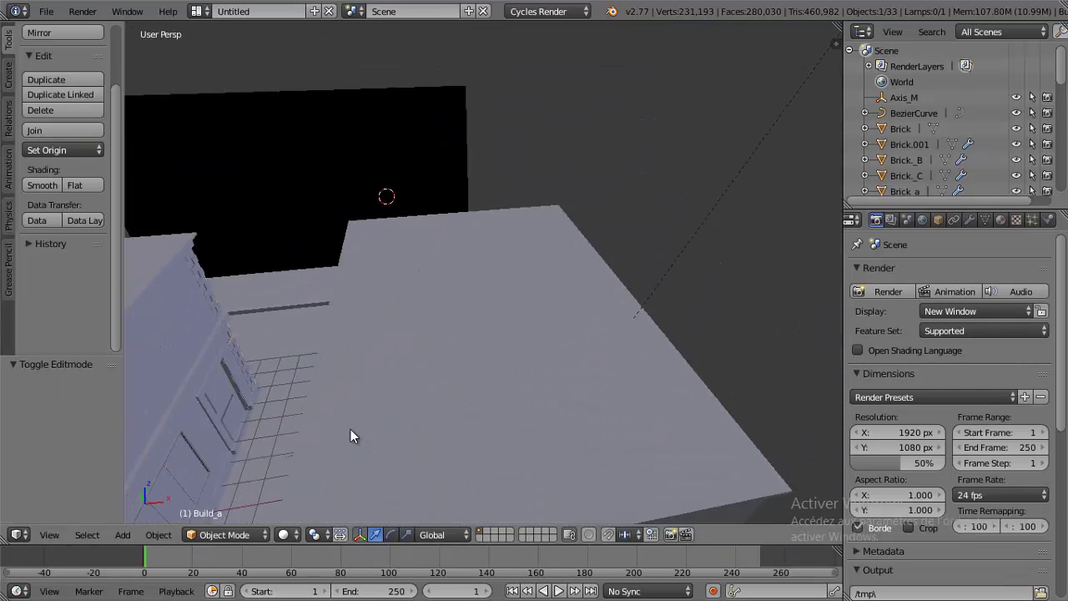
{"action": "right_click", "coordinate": [346, 155]}
{"action": "mouse_move", "coordinate": [475, 196]}
{"action": "middle_mouse_down"}
{"action": "mouse_move", "coordinate": [469, 184]}
{"action": "mouse_move", "coordinate": [406, 285]}
{"action": "middle_mouse_up"}
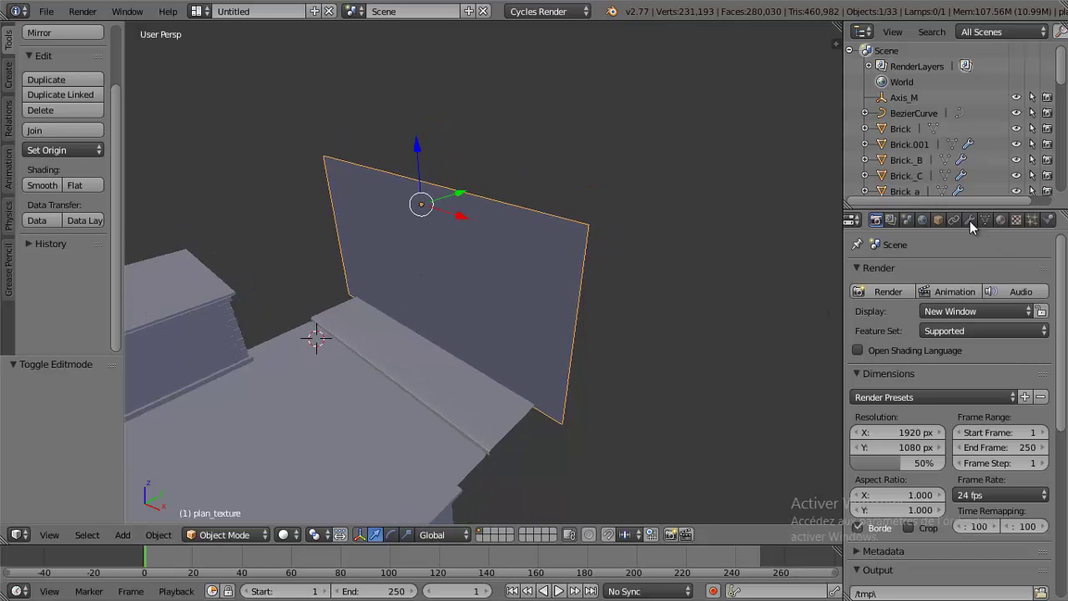
{"action": "left_click", "coordinate": [1003, 221]}
{"action": "left_click", "coordinate": [928, 326]}
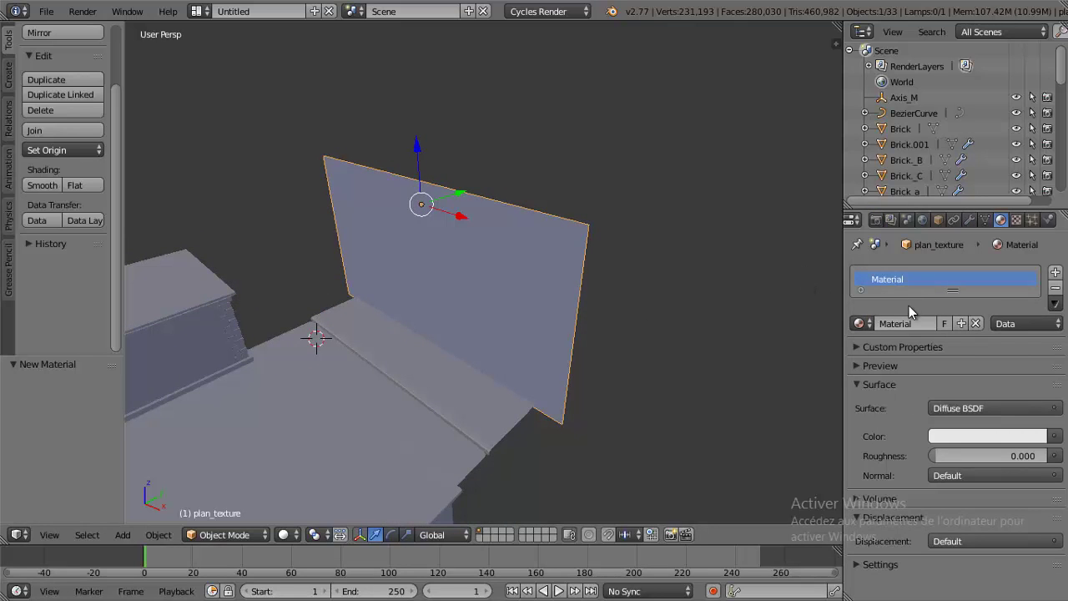
{"action": "double_click", "coordinate": [904, 321]}
{"action": "type", "text": "shop"}
{"action": "key", "text": "Return"}
- Widen the properties area and switch the texture settings to the Brush texture
{"action": "left_click_drag", "start_coordinate": [845, 390], "coordinate": [805, 391]}
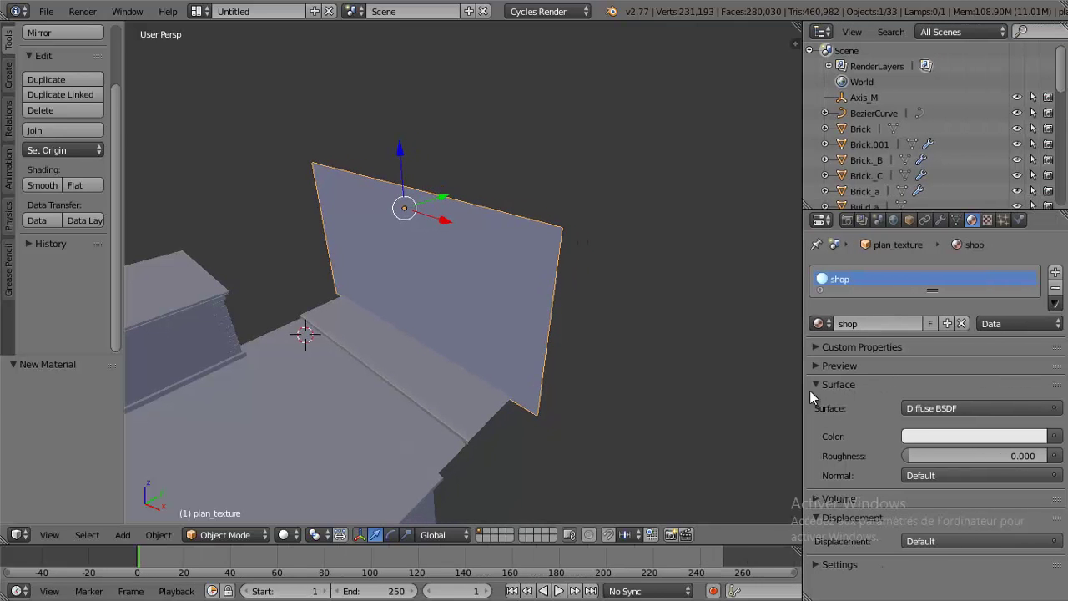
{"action": "left_click", "coordinate": [987, 221]}
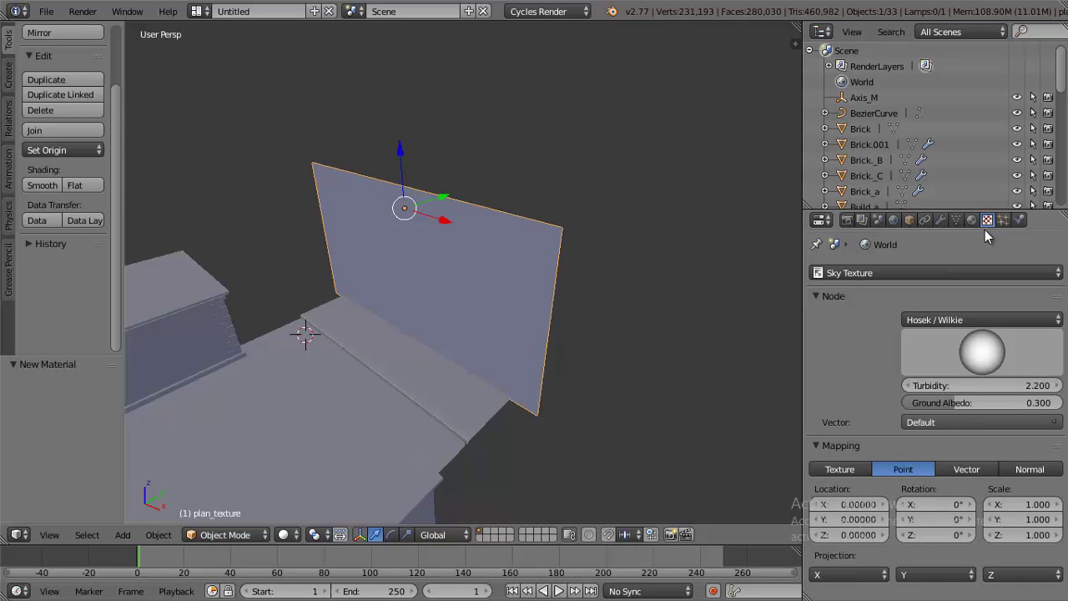
{"action": "left_click", "coordinate": [876, 273]}
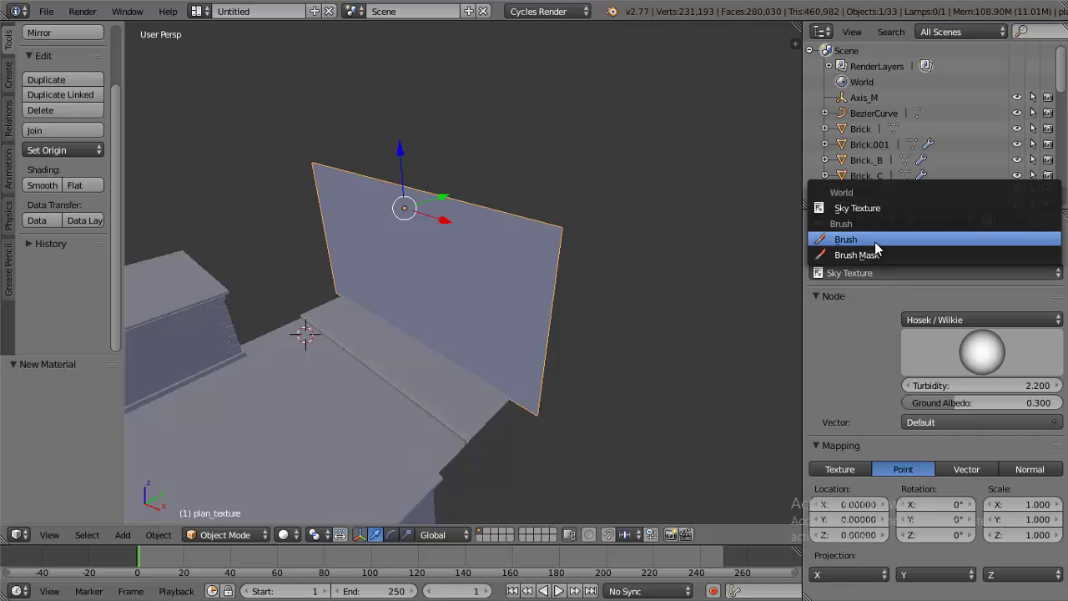
{"action": "left_click", "coordinate": [875, 242]}
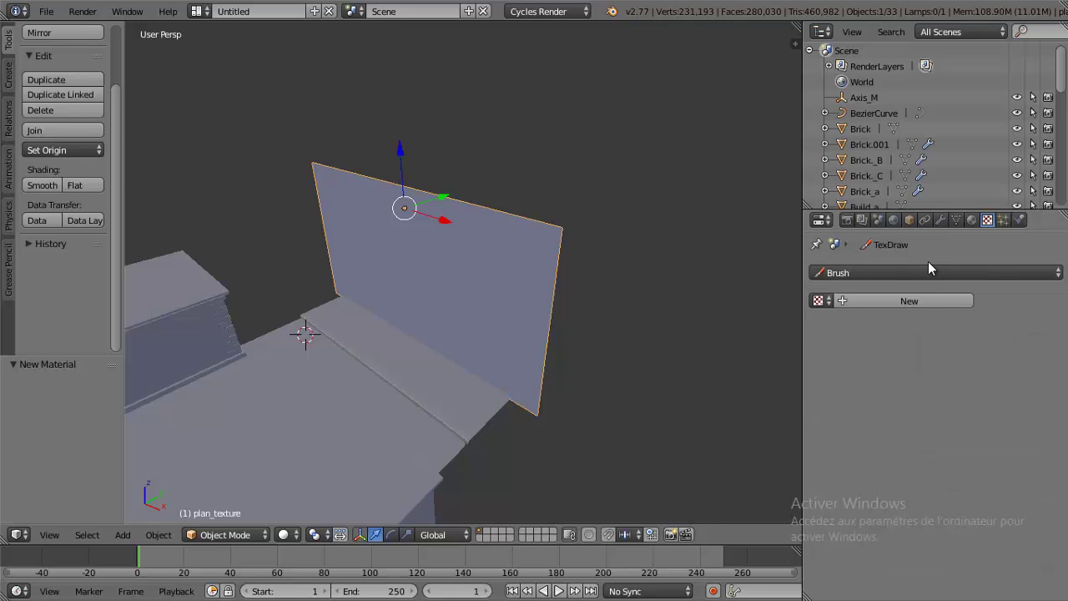
- Create a new brush image texture loaded with the PHOTO LAB photo TexturesCom_Shops0146_M.jpg
{"action": "left_click", "coordinate": [863, 300]}
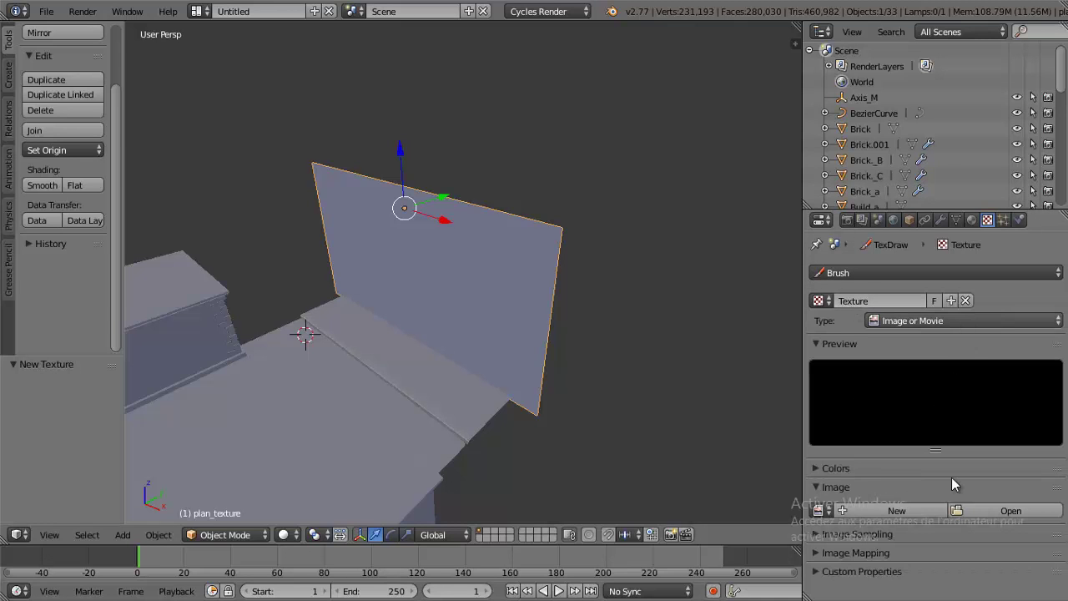
{"action": "left_click", "coordinate": [964, 510]}
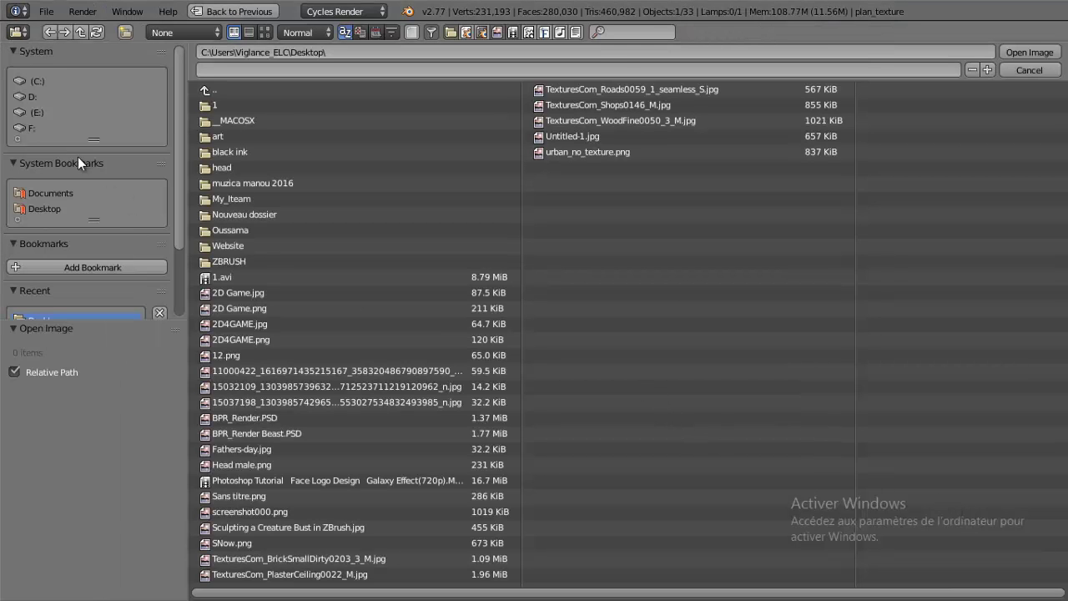
{"action": "left_click", "coordinate": [263, 34]}
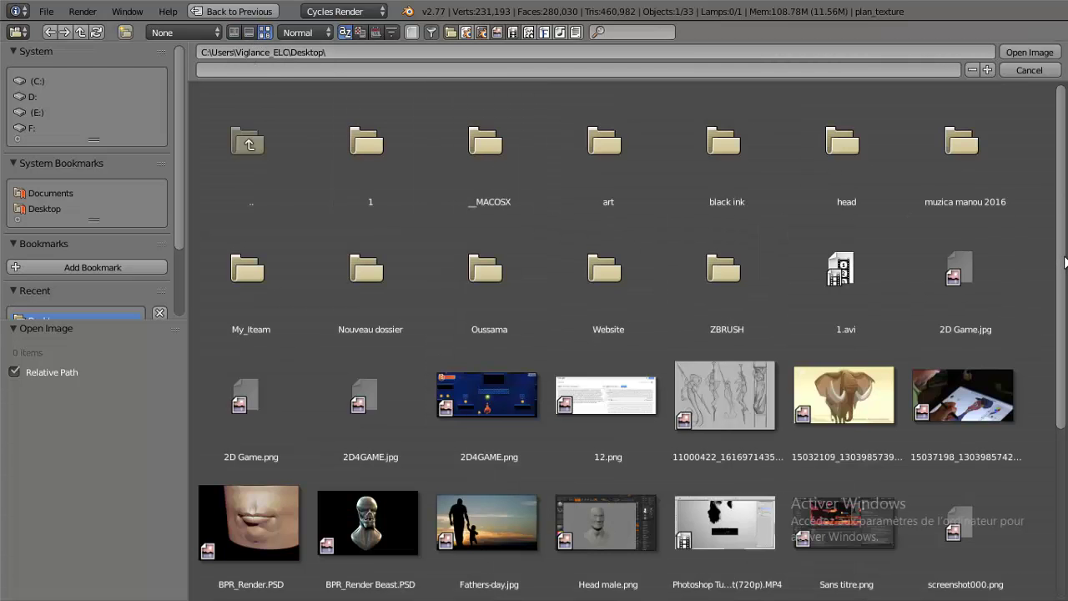
{"action": "scroll", "coordinate": [1056, 250], "scroll_direction": "down", "scroll_amount": 5}
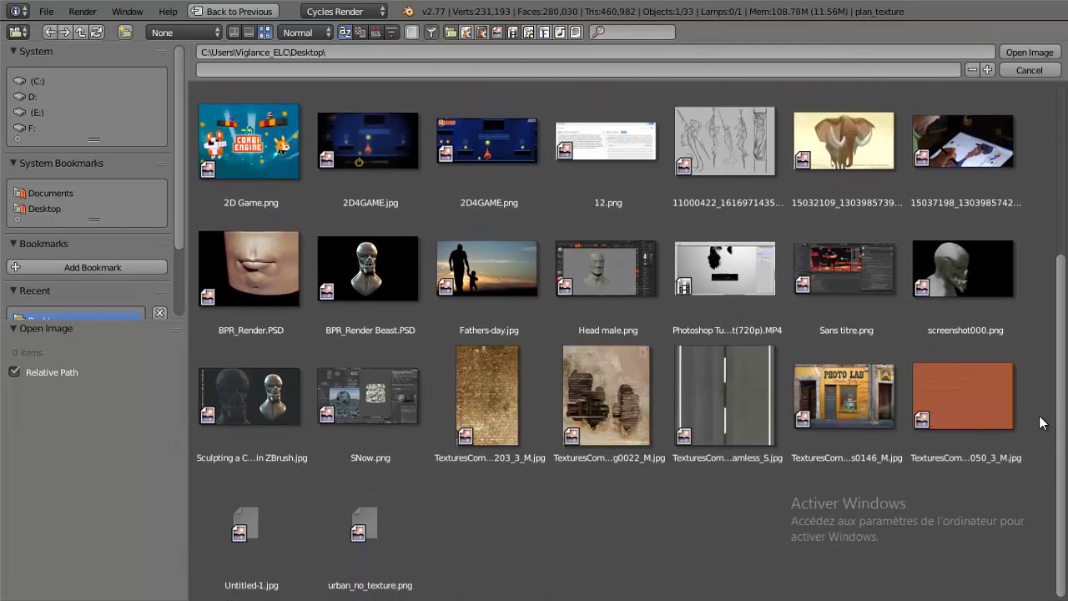
{"action": "left_click", "coordinate": [861, 387]}
{"action": "double_click", "coordinate": [861, 388]}
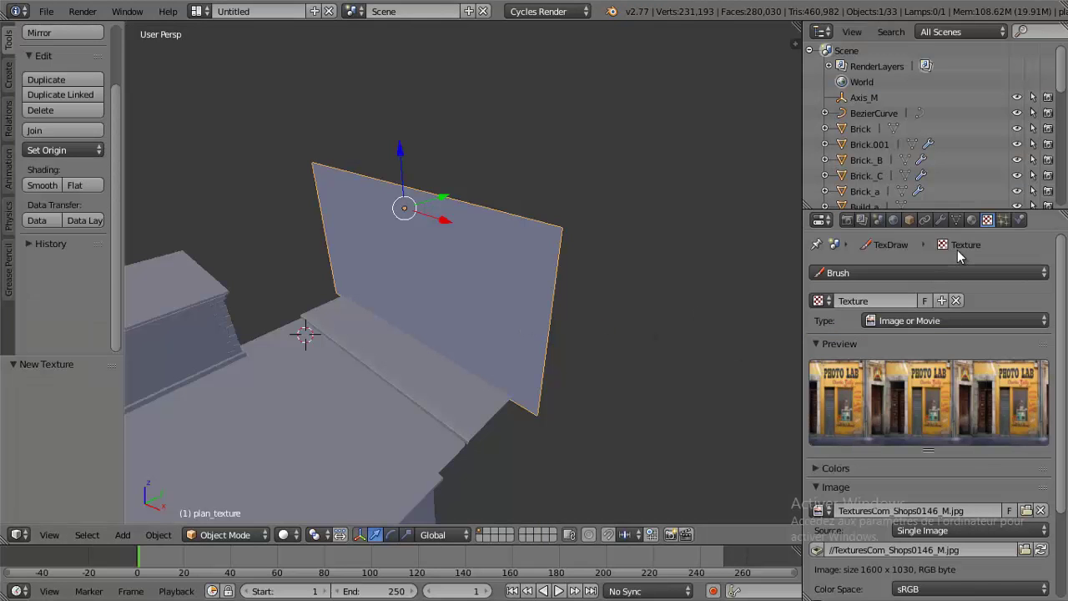
- Drive the shop material's Color with an Image Texture using TexturesCom_Shops0146_M.jpg
{"action": "left_click", "coordinate": [972, 220]}
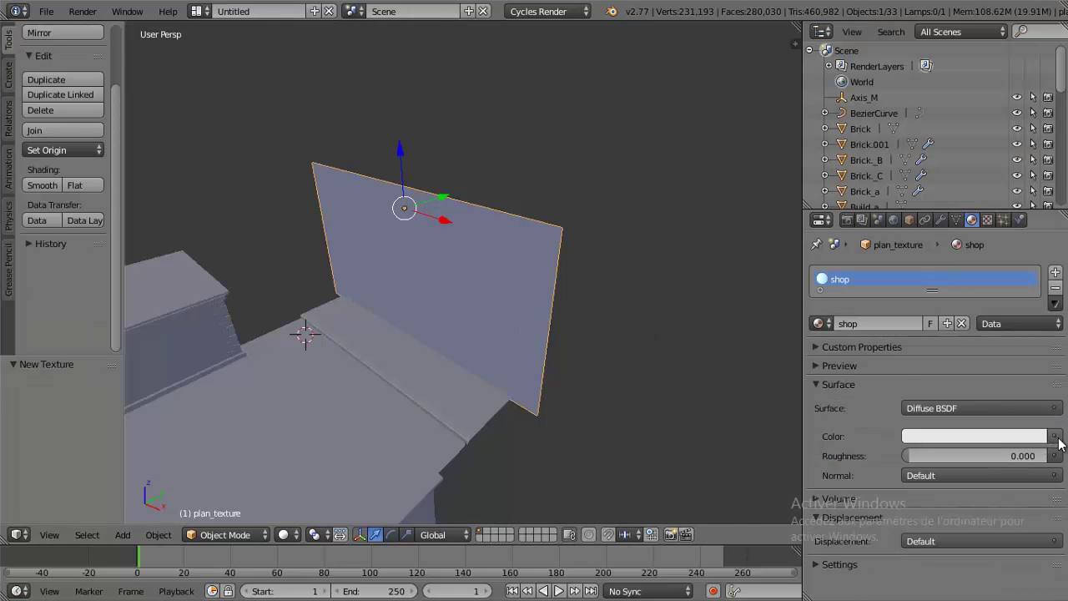
{"action": "left_click", "coordinate": [1055, 437]}
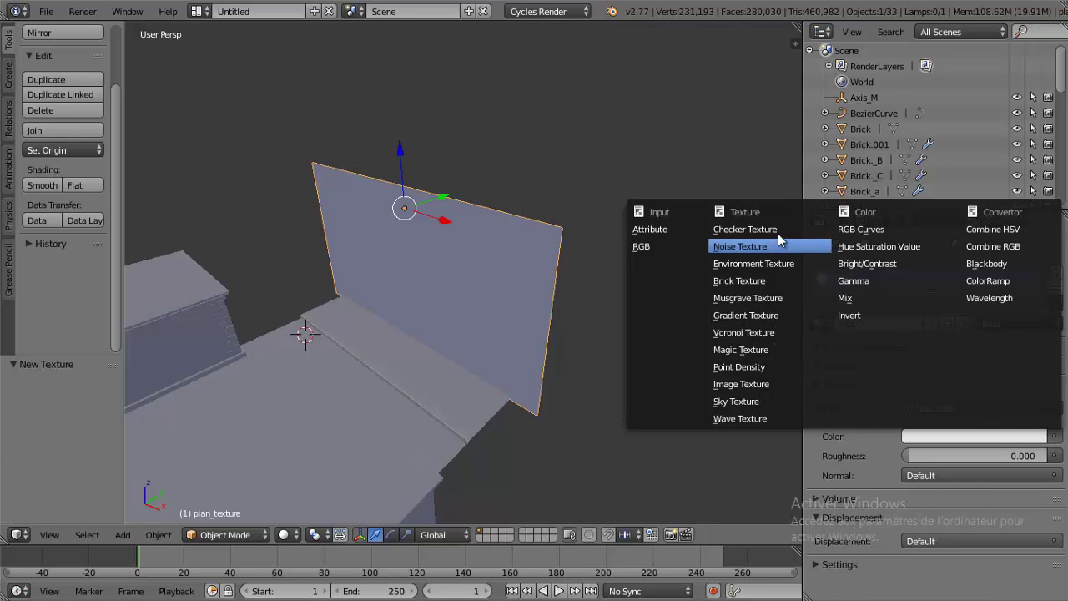
{"action": "left_click", "coordinate": [767, 383]}
{"action": "left_click", "coordinate": [906, 455]}
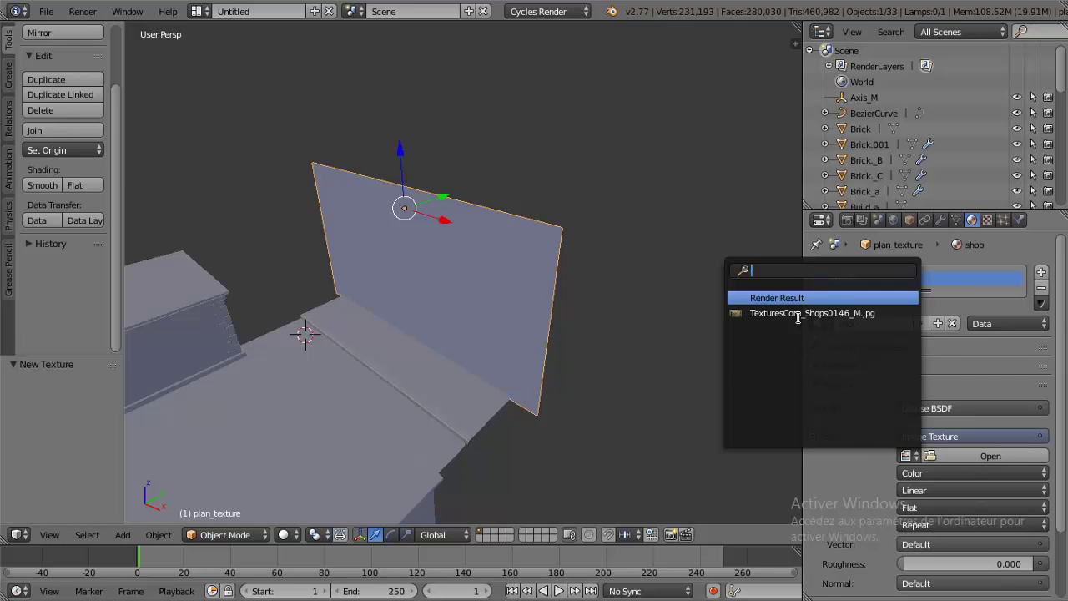
{"action": "left_click", "coordinate": [748, 312]}
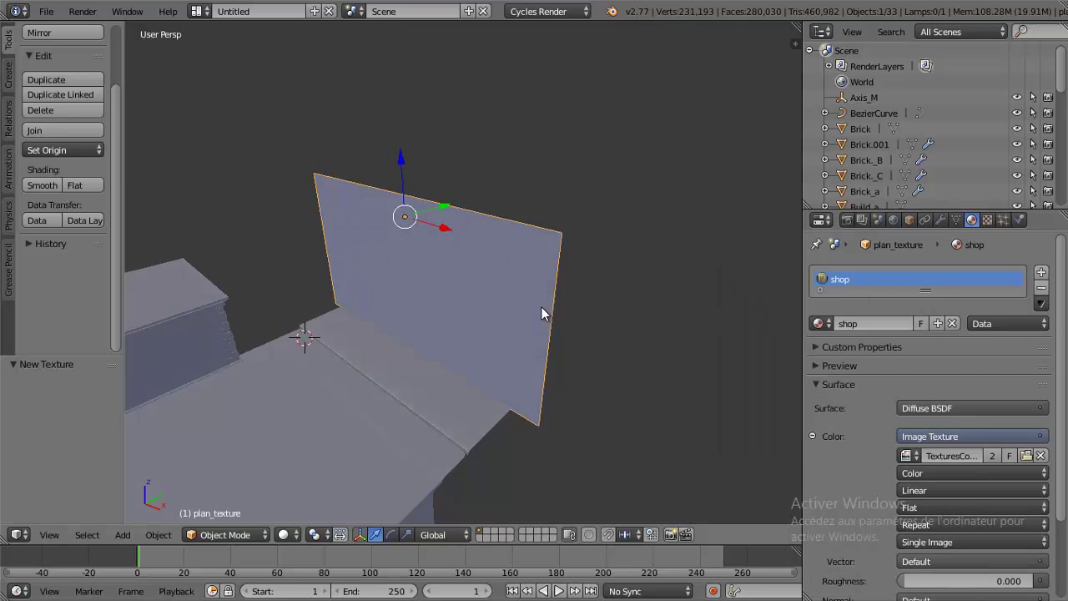
{"action": "middle_click_drag", "start_coordinate": [541, 306], "coordinate": [548, 288]}
- Align the camera to the current view and preview the plane as a full render
{"action": "key", "text": "ctrl+alt+KP_0"}
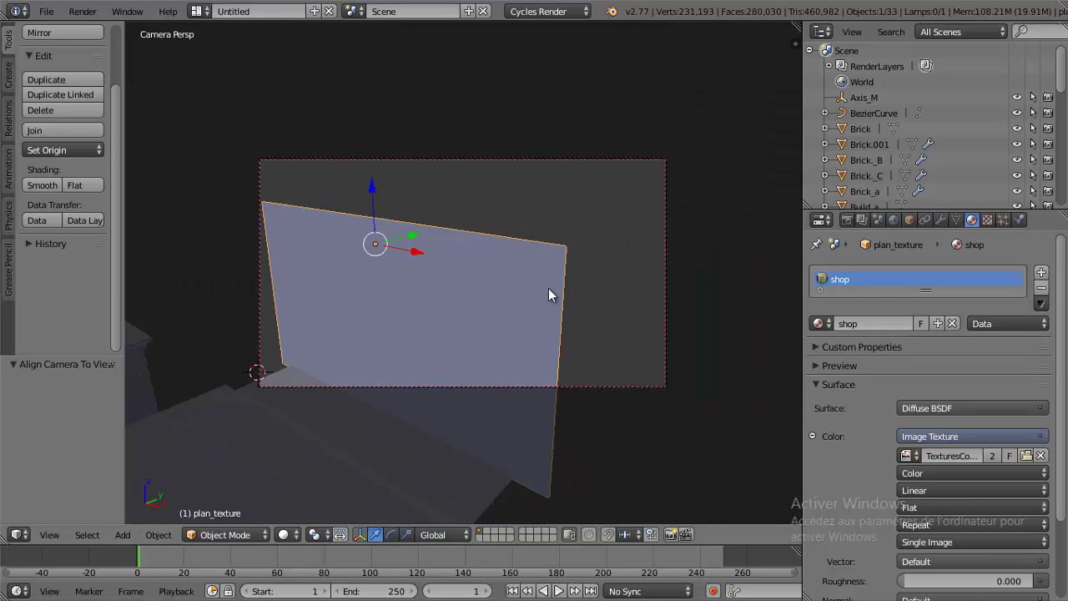
{"action": "key", "text": "shift+z"}
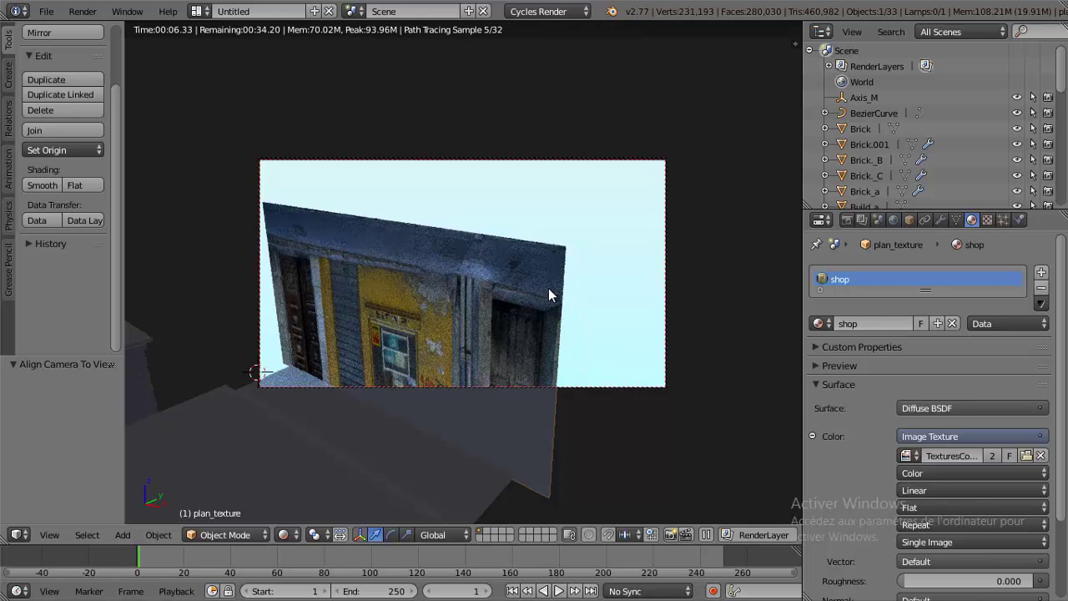
{"action": "middle_click_drag", "start_coordinate": [543, 290], "coordinate": [554, 269], "text": "shift"}
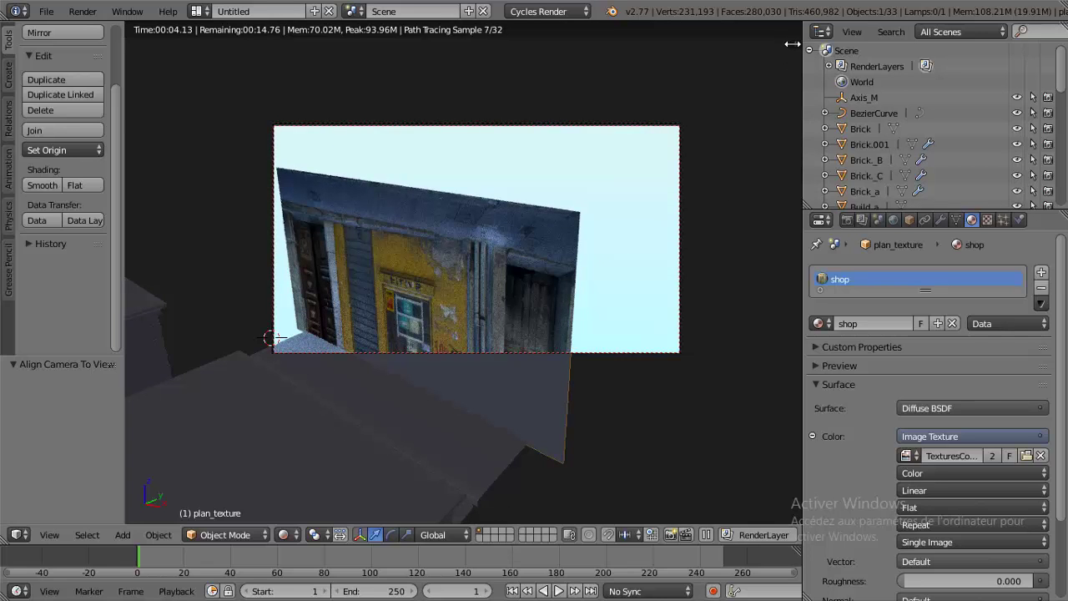
{"action": "key", "text": "shift+z"}
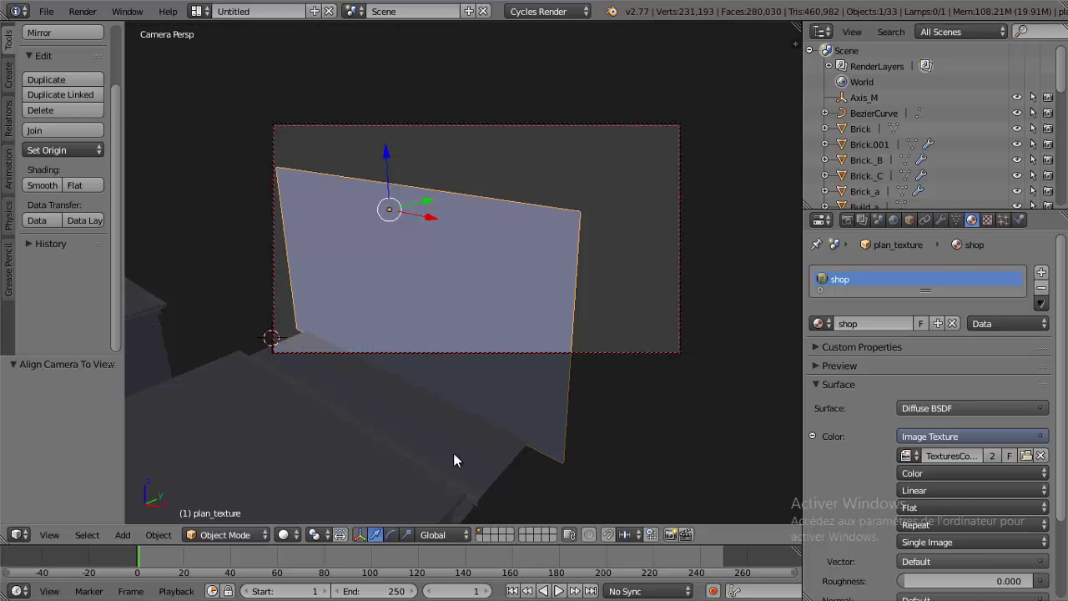
- Set viewport shading to Texture and split the 3D view into two side-by-side viewports
{"action": "left_click", "coordinate": [287, 535]}
{"action": "left_click", "coordinate": [300, 463]}
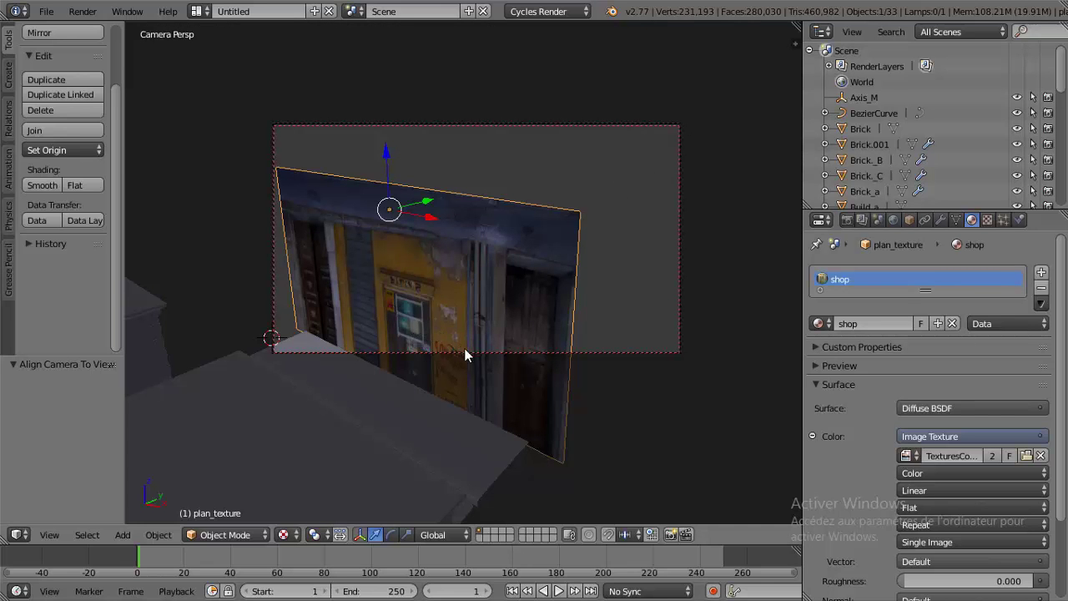
{"action": "mouse_move", "coordinate": [465, 356]}
{"action": "middle_mouse_down"}
{"action": "mouse_move", "coordinate": [468, 332]}
{"action": "mouse_move", "coordinate": [446, 323]}
{"action": "mouse_move", "coordinate": [442, 292]}
{"action": "mouse_move", "coordinate": [409, 322]}
{"action": "mouse_move", "coordinate": [596, 287]}
{"action": "mouse_move", "coordinate": [449, 354]}
{"action": "mouse_move", "coordinate": [538, 280]}
{"action": "middle_mouse_up"}
{"action": "scroll", "coordinate": [442, 286], "scroll_direction": "up", "scroll_amount": 2}
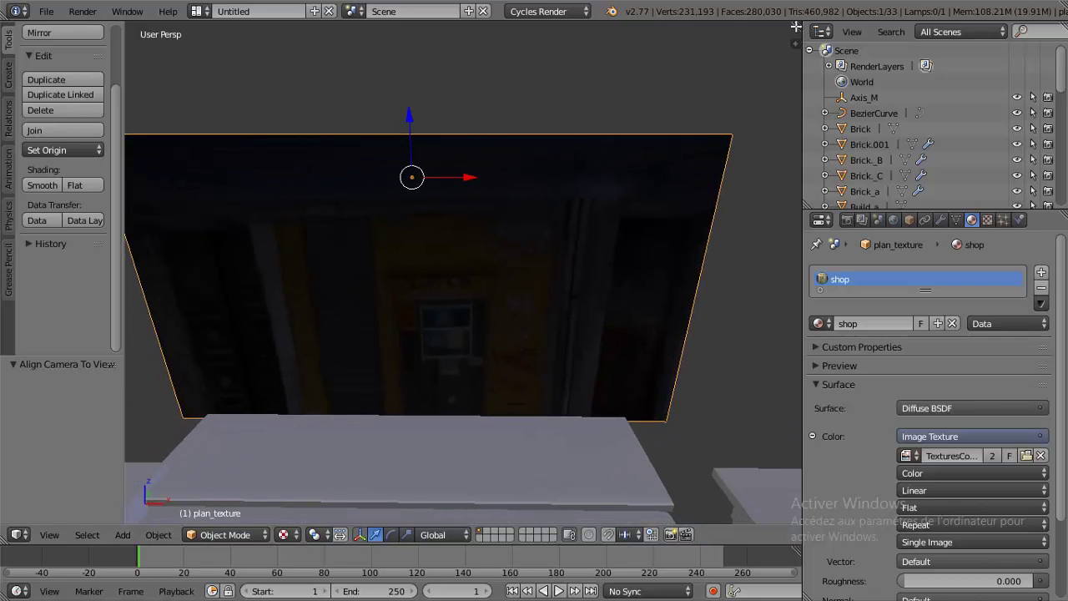
{"action": "left_click_drag", "start_coordinate": [791, 47], "coordinate": [480, 48]}
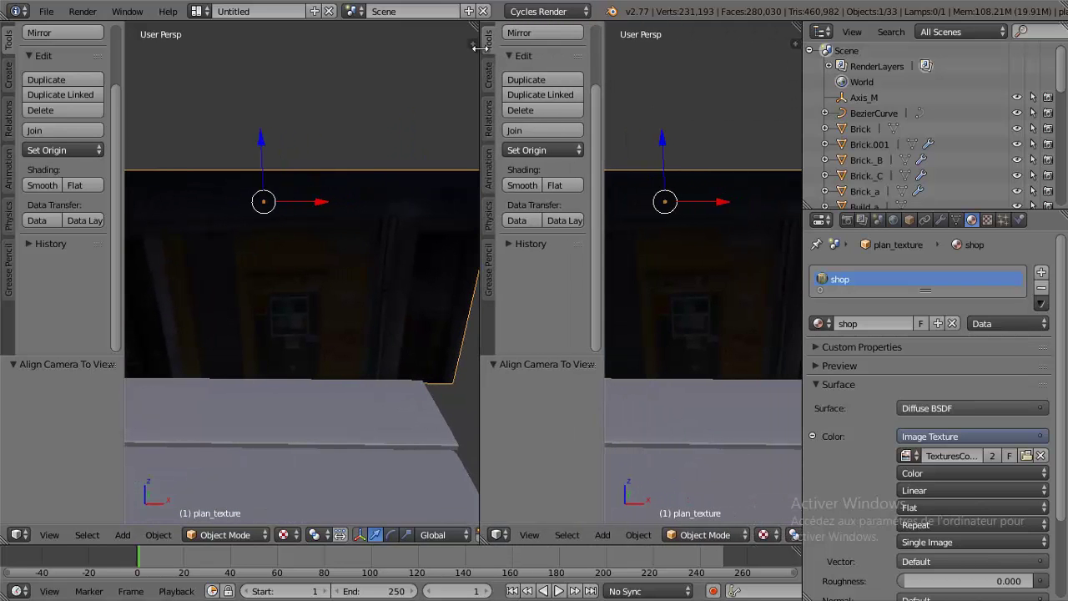
- Turn the right pane into a UV/Image Editor showing the shop photo, with the plane in Edit Mode
{"action": "left_click", "coordinate": [499, 535]}
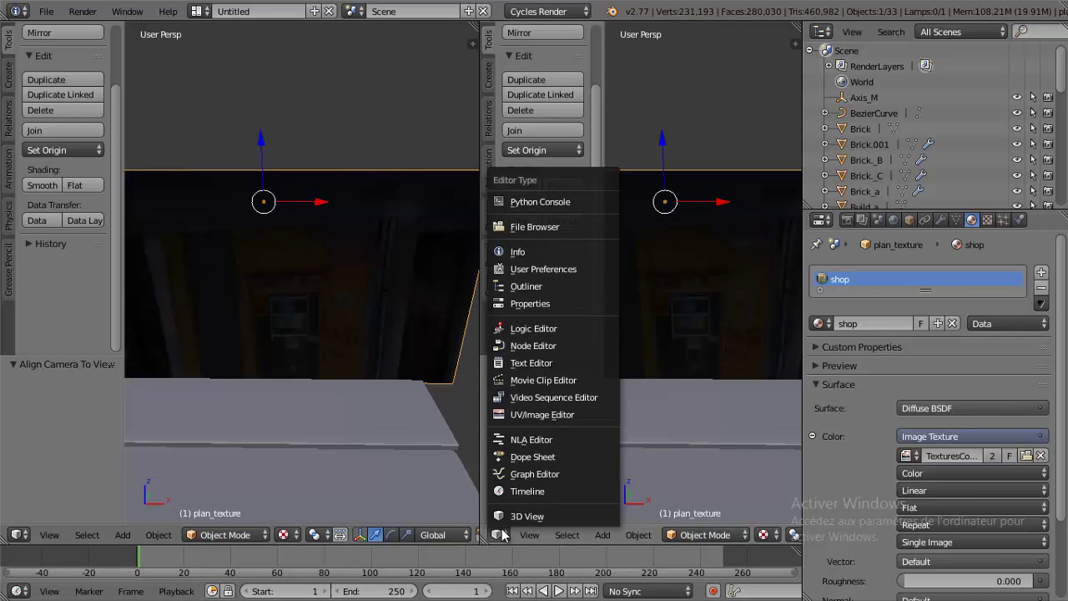
{"action": "left_click", "coordinate": [539, 416]}
{"action": "key", "text": "Tab"}
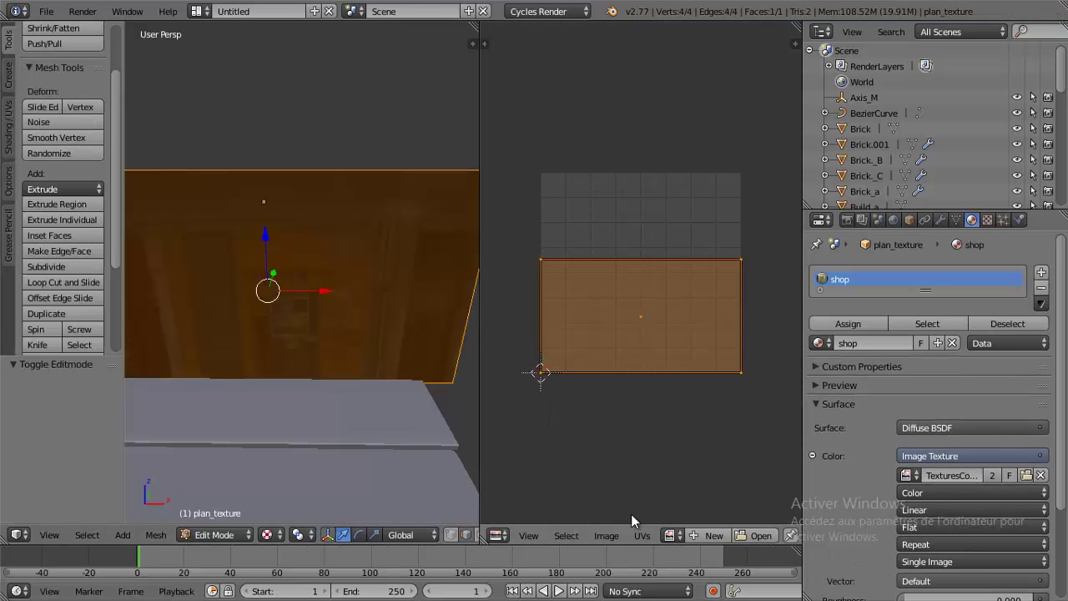
{"action": "left_click", "coordinate": [670, 535]}
{"action": "left_click", "coordinate": [725, 394]}
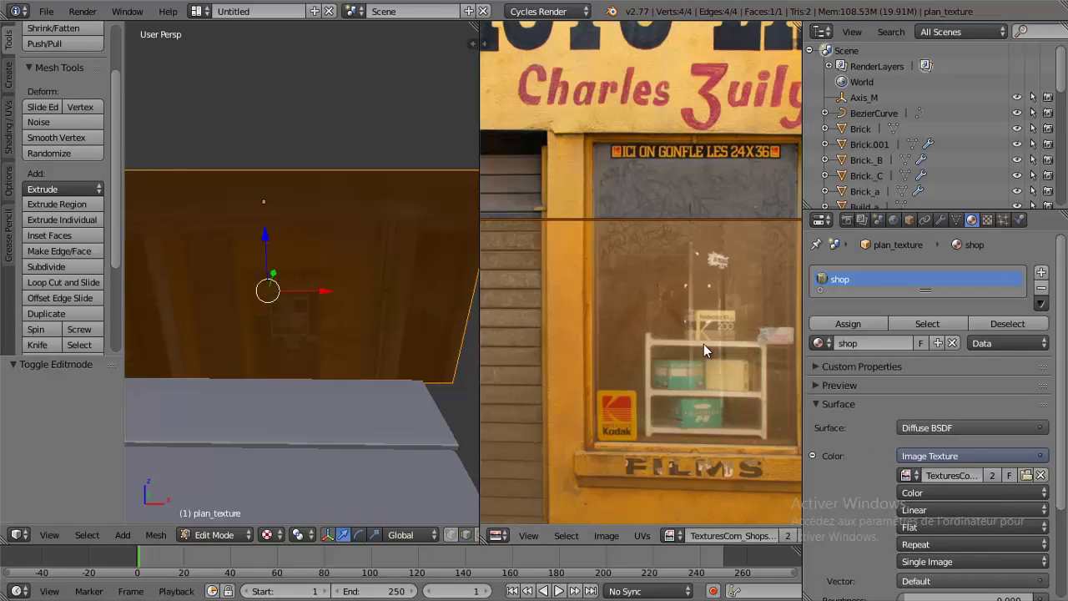
{"action": "scroll", "coordinate": [700, 332], "scroll_direction": "down", "scroll_amount": 2}
{"action": "scroll", "coordinate": [695, 321], "scroll_direction": "down", "scroll_amount": 3}
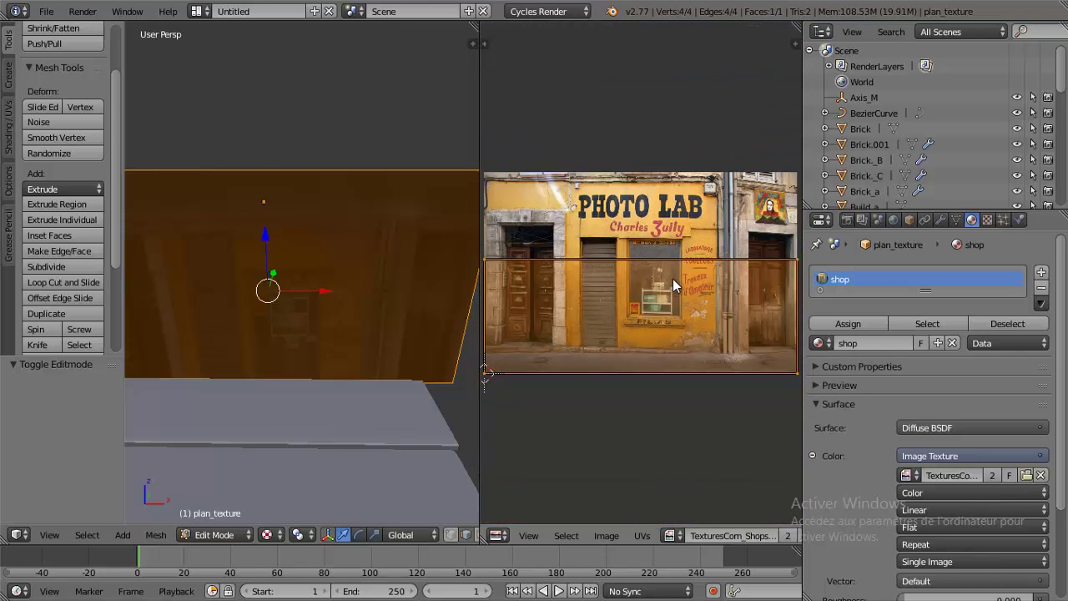
{"action": "scroll", "coordinate": [672, 286], "scroll_direction": "down", "scroll_amount": 2}
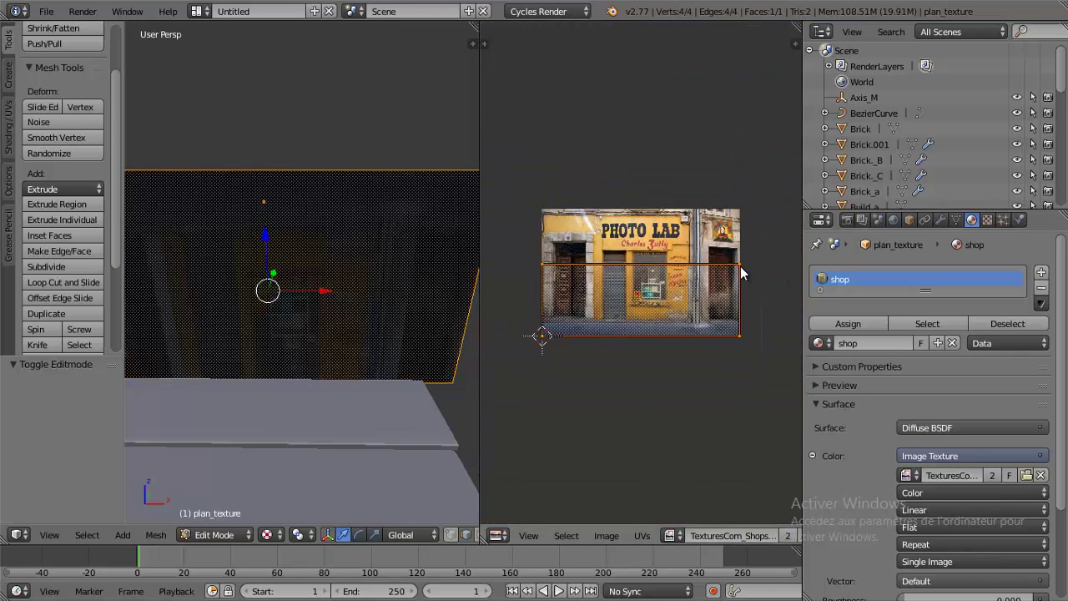
- Change the UV selection mode and start moving the top UV edge upward over the photo
{"action": "scroll", "coordinate": [742, 535], "scroll_direction": "right", "scroll_amount": 5}
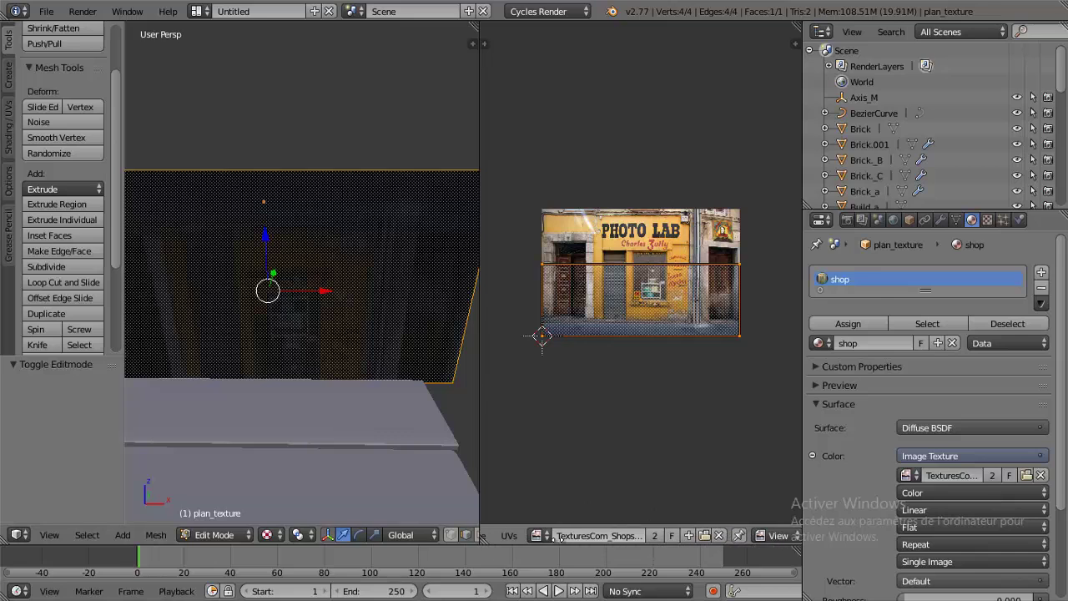
{"action": "scroll", "coordinate": [742, 535], "scroll_direction": "right", "scroll_amount": 3}
{"action": "scroll", "coordinate": [734, 537], "scroll_direction": "right", "scroll_amount": 1}
{"action": "right_click", "coordinate": [725, 536]}
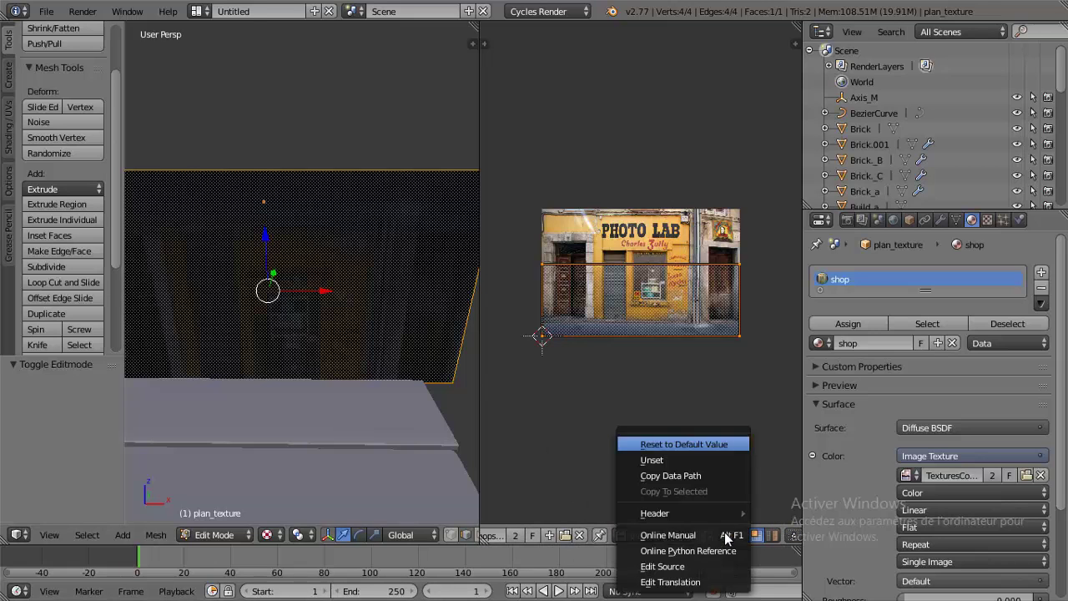
{"action": "left_click", "coordinate": [652, 460]}
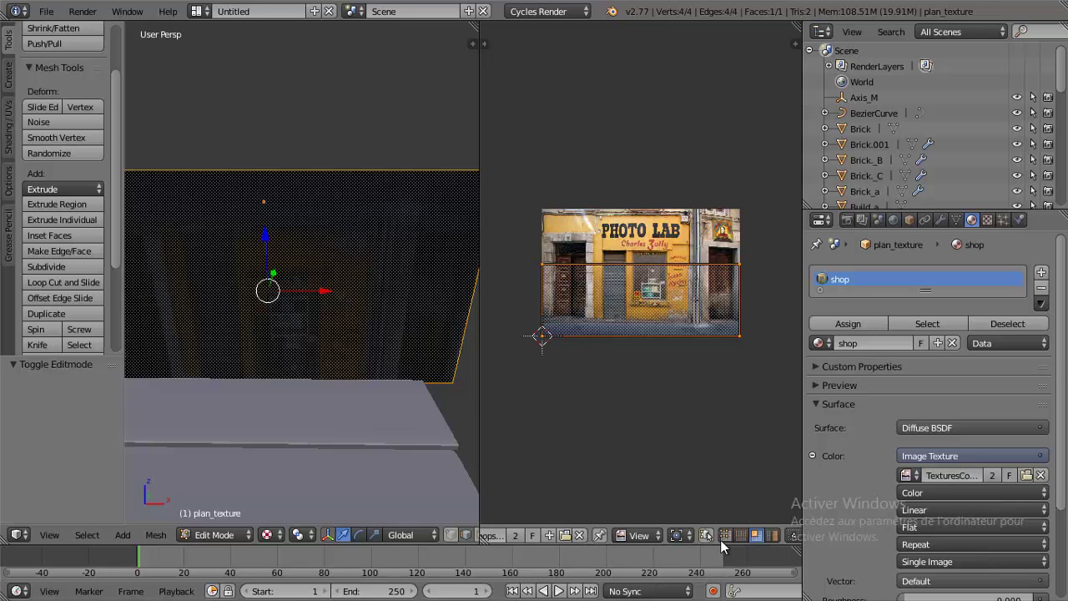
{"action": "left_click", "coordinate": [725, 537]}
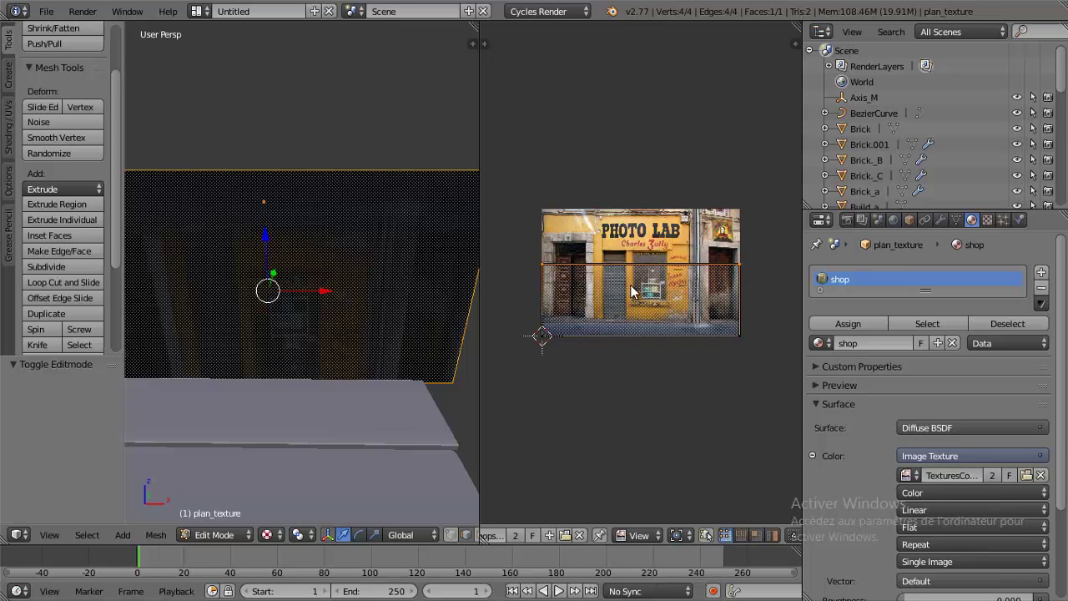
{"action": "key", "text": "g"}
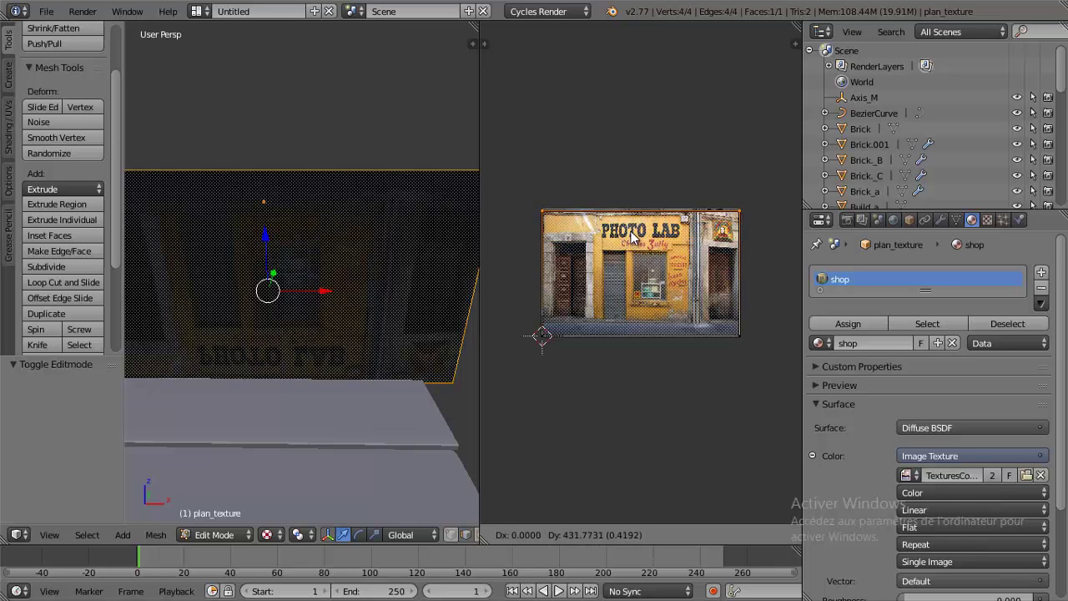
- Confirm the stretched UV edge, then rotate all UVs 90 degrees twice so the photo is upright
{"action": "left_click", "coordinate": [632, 237]}
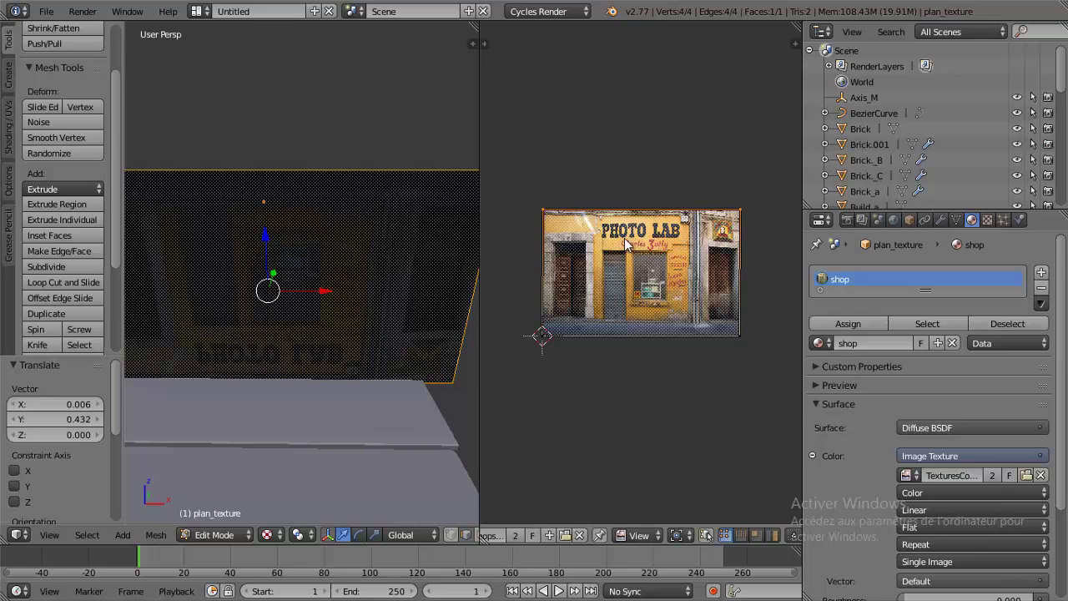
{"action": "mouse_move", "coordinate": [422, 268]}
{"action": "middle_mouse_down"}
{"action": "mouse_move", "coordinate": [415, 298]}
{"action": "mouse_move", "coordinate": [397, 288]}
{"action": "mouse_move", "coordinate": [406, 284]}
{"action": "middle_mouse_up"}
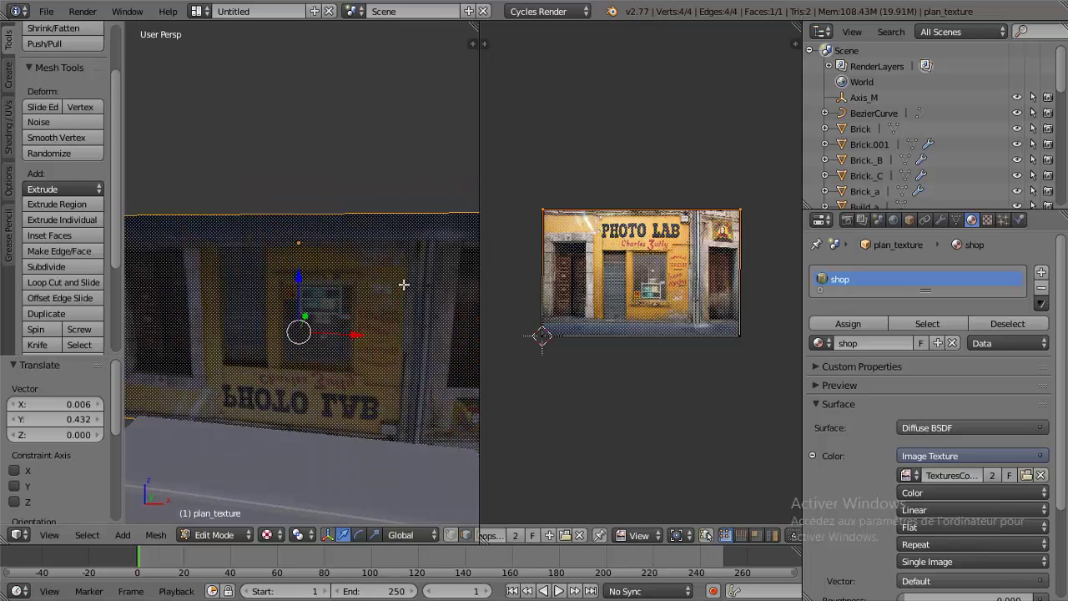
{"action": "key", "text": "a"}
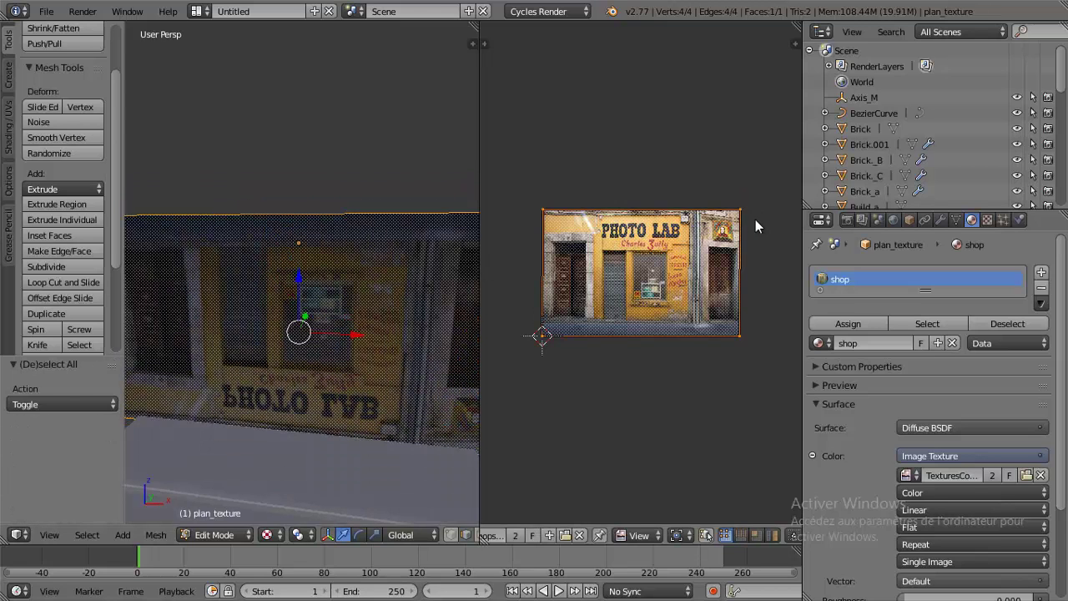
{"action": "type", "text": "r90"}
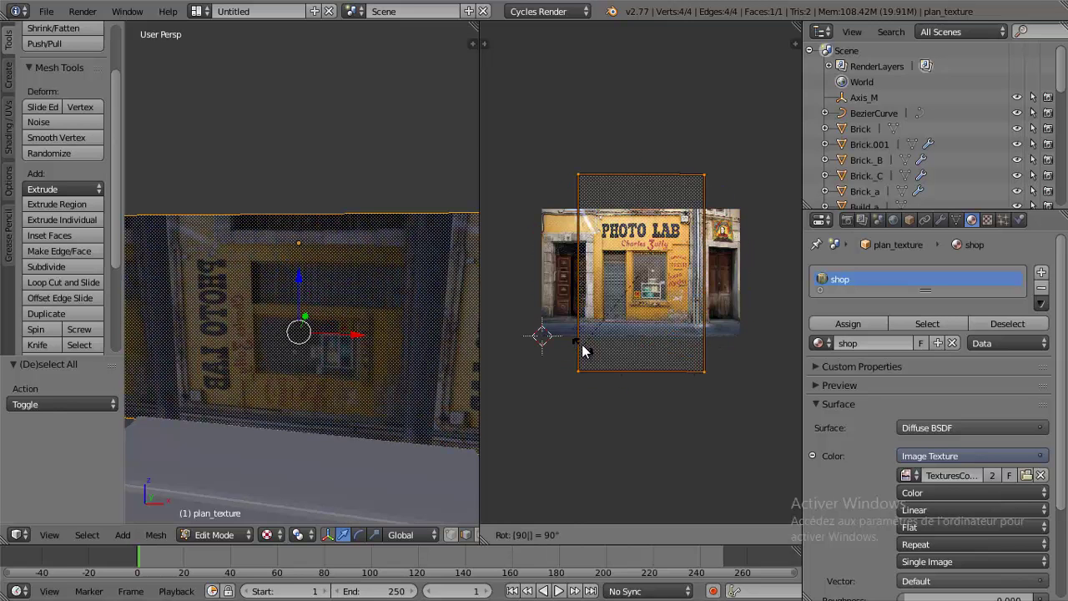
{"action": "key", "text": "Return"}
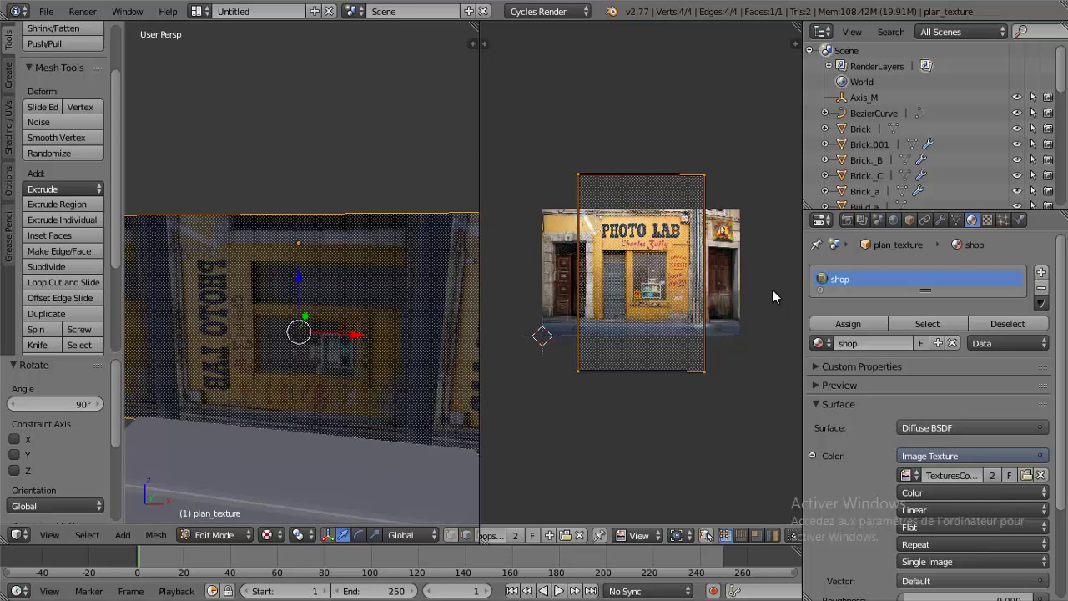
{"action": "key", "text": "r"}
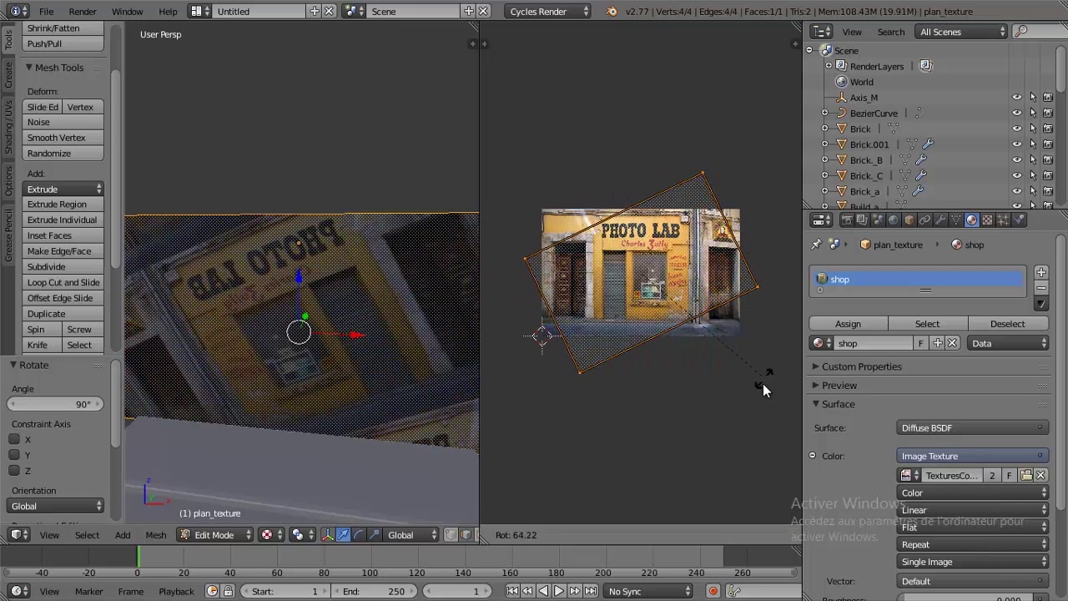
{"action": "left_click", "coordinate": [728, 468]}
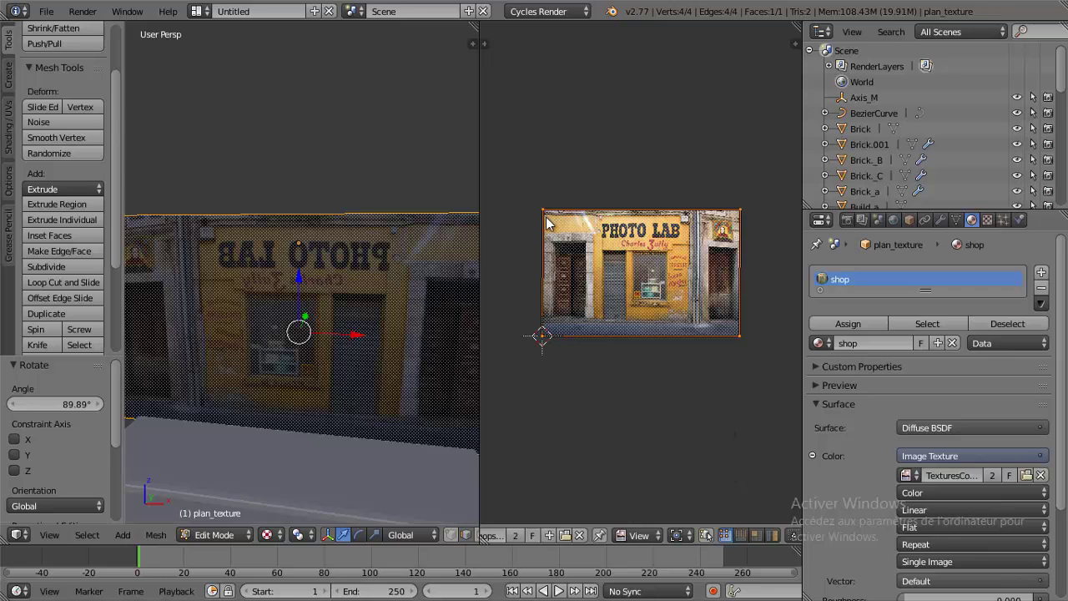
- Nudge the UV face into place, leave Edit Mode, and select the curb and ground_b.001 object
{"action": "key", "text": "g"}
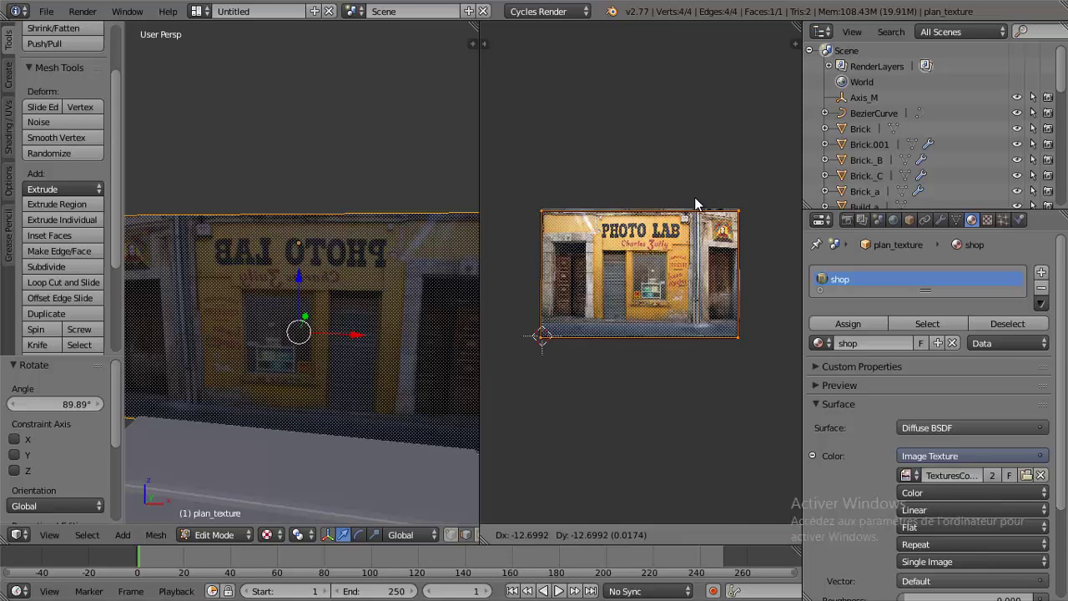
{"action": "left_click", "coordinate": [695, 197]}
{"action": "key", "text": "Tab"}
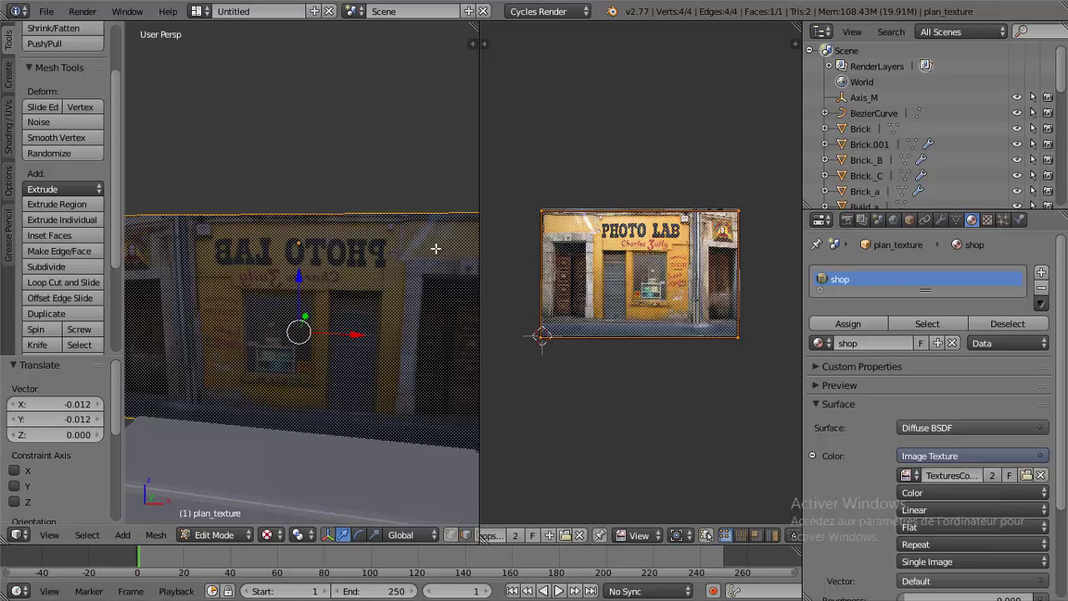
{"action": "mouse_move", "coordinate": [425, 247]}
{"action": "middle_mouse_down"}
{"action": "mouse_move", "coordinate": [444, 239]}
{"action": "mouse_move", "coordinate": [401, 296]}
{"action": "mouse_move", "coordinate": [417, 252]}
{"action": "mouse_move", "coordinate": [385, 262]}
{"action": "mouse_move", "coordinate": [378, 327]}
{"action": "mouse_move", "coordinate": [341, 344]}
{"action": "mouse_move", "coordinate": [342, 331]}
{"action": "mouse_move", "coordinate": [359, 329]}
{"action": "mouse_move", "coordinate": [351, 267]}
{"action": "middle_mouse_up"}
{"action": "right_click", "coordinate": [342, 349]}
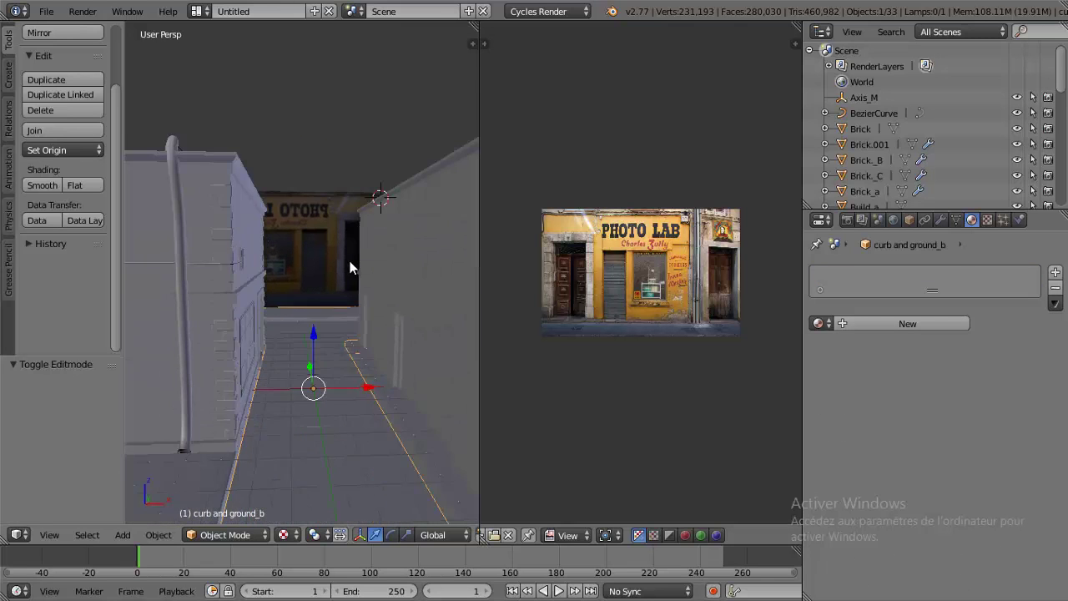
{"action": "right_click", "coordinate": [333, 347]}
{"action": "mouse_move", "coordinate": [326, 317]}
{"action": "middle_mouse_down"}
{"action": "mouse_move", "coordinate": [333, 361]}
{"action": "mouse_move", "coordinate": [317, 278]}
{"action": "mouse_move", "coordinate": [311, 327]}
{"action": "mouse_move", "coordinate": [286, 333]}
{"action": "middle_mouse_up"}
- Put the ground object in Edit Mode and add a new material named Roed
{"action": "key", "text": "Tab"}
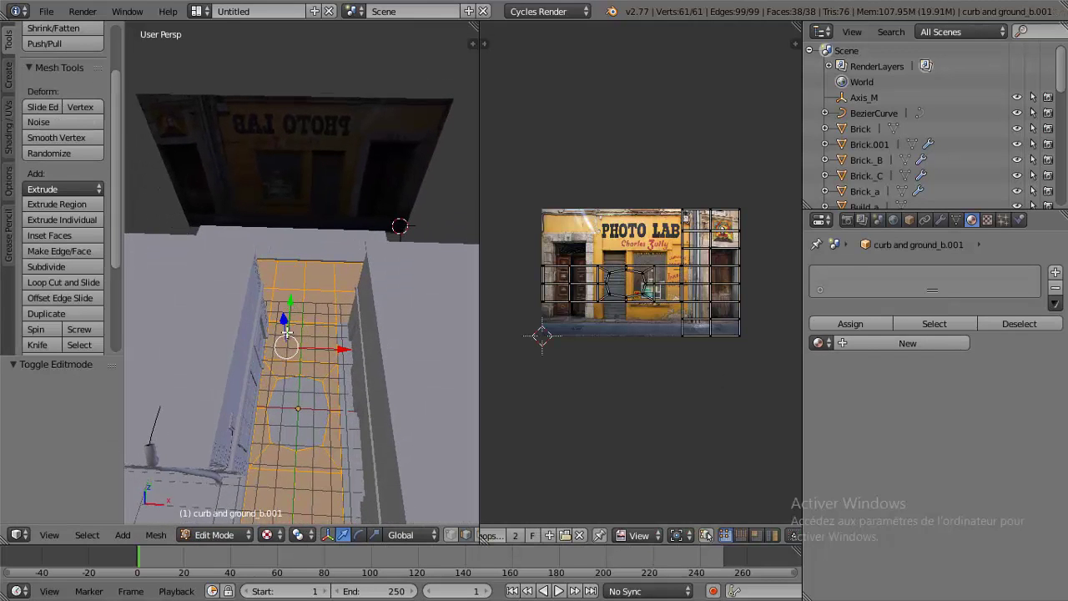
{"action": "left_click", "coordinate": [859, 343]}
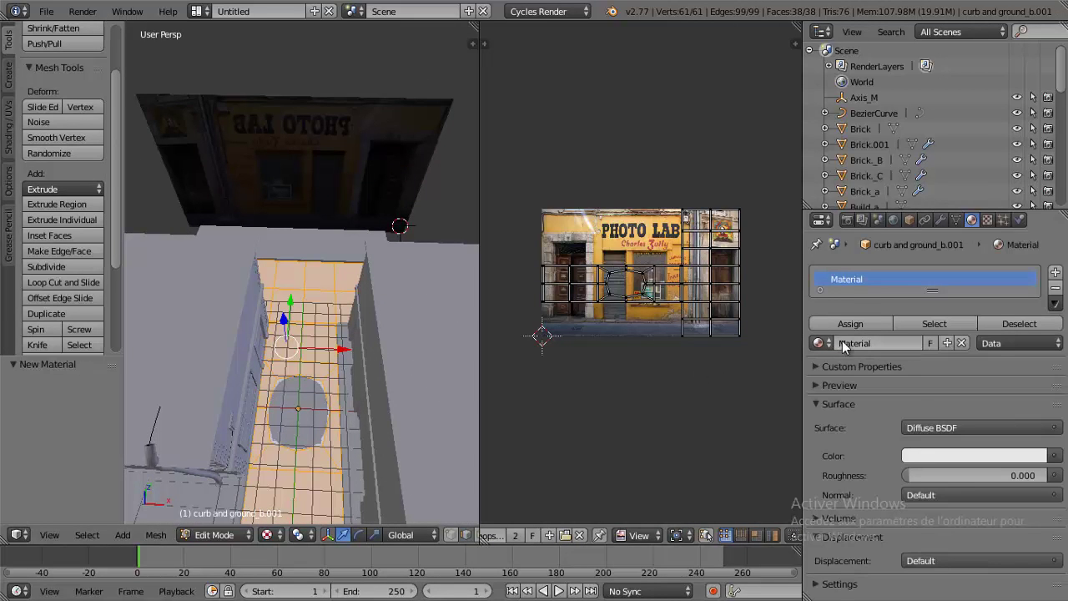
{"action": "left_click", "coordinate": [871, 340]}
{"action": "type", "text": "REa"}
{"action": "type", "text": "d"}
{"action": "key", "text": "BackSpace"}
{"action": "key", "text": "BackSpace"}
{"action": "type", "text": "ed"}
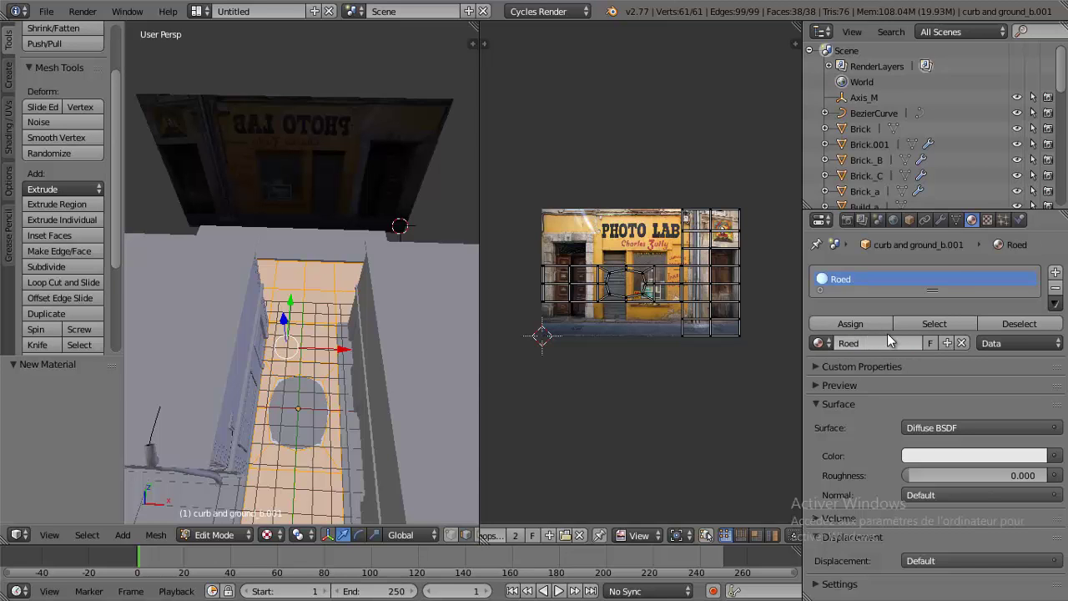
{"action": "key", "text": "Return"}
{"action": "left_click", "coordinate": [988, 220]}
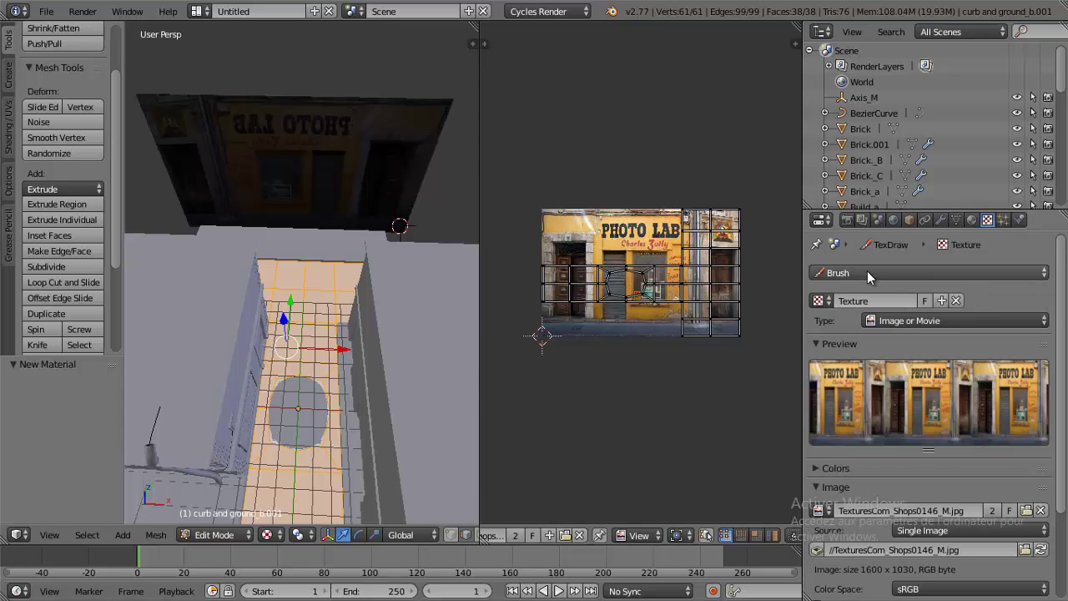
- Rename the current brush texture to SHop
{"action": "left_click", "coordinate": [867, 271]}
{"action": "left_click", "coordinate": [868, 271]}
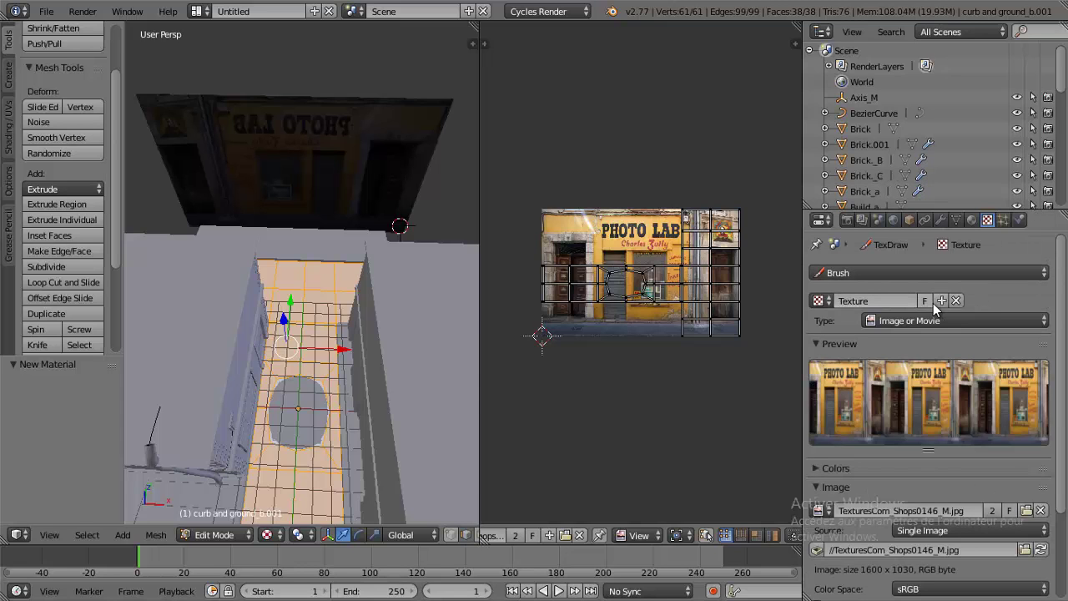
{"action": "left_click", "coordinate": [880, 297]}
{"action": "type", "text": "SHop"}
{"action": "key", "text": "Return"}
- Add a new copied brush texture and name it Roed
{"action": "left_click", "coordinate": [883, 269]}
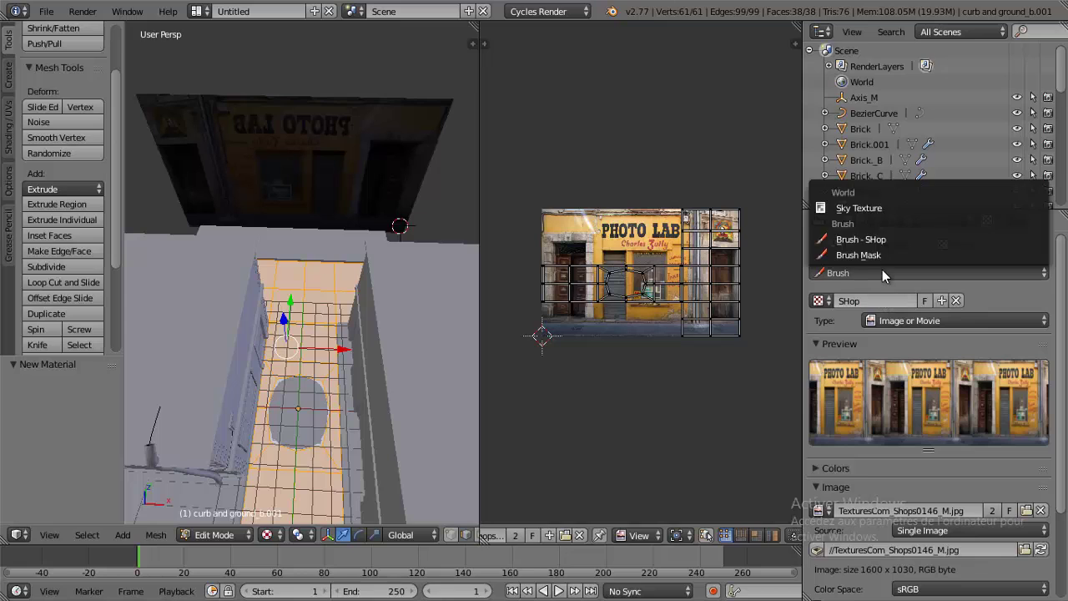
{"action": "left_click", "coordinate": [882, 272]}
{"action": "left_click", "coordinate": [942, 302]}
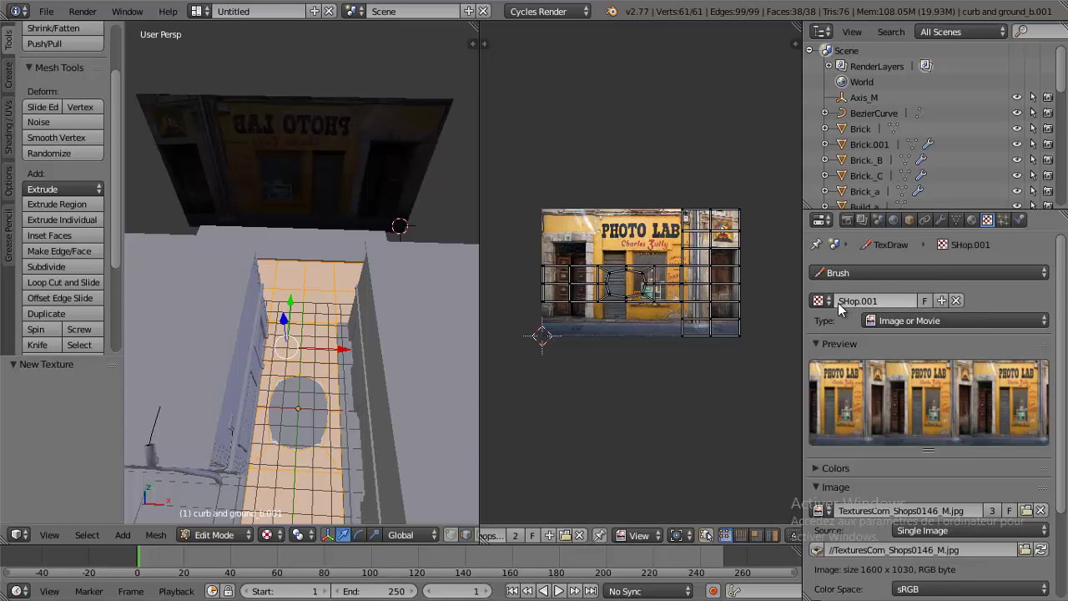
{"action": "left_click", "coordinate": [866, 302]}
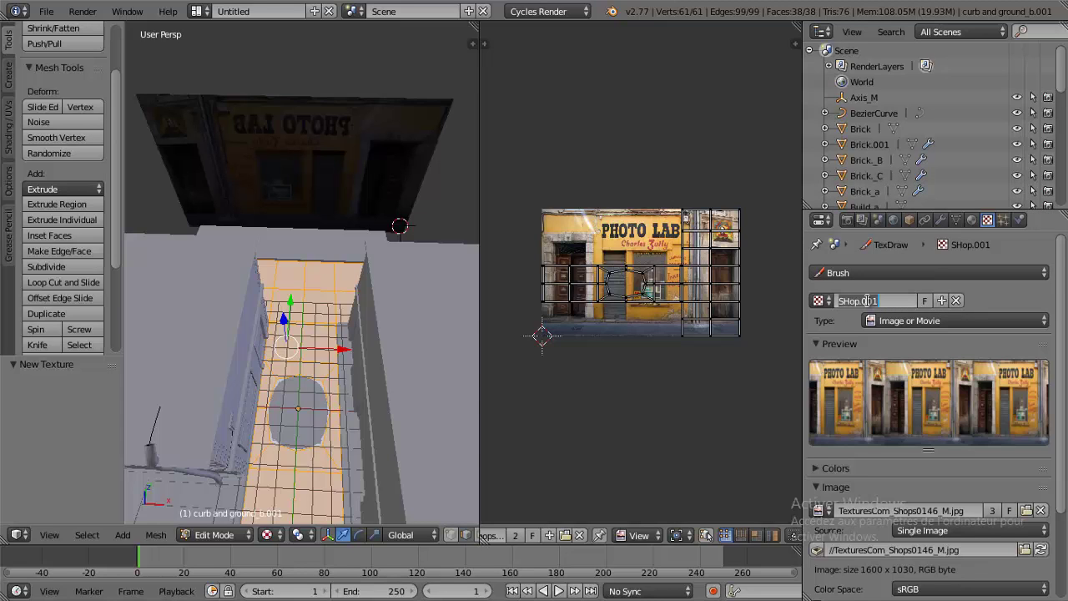
{"action": "type", "text": "Ro"}
{"action": "type", "text": "ed"}
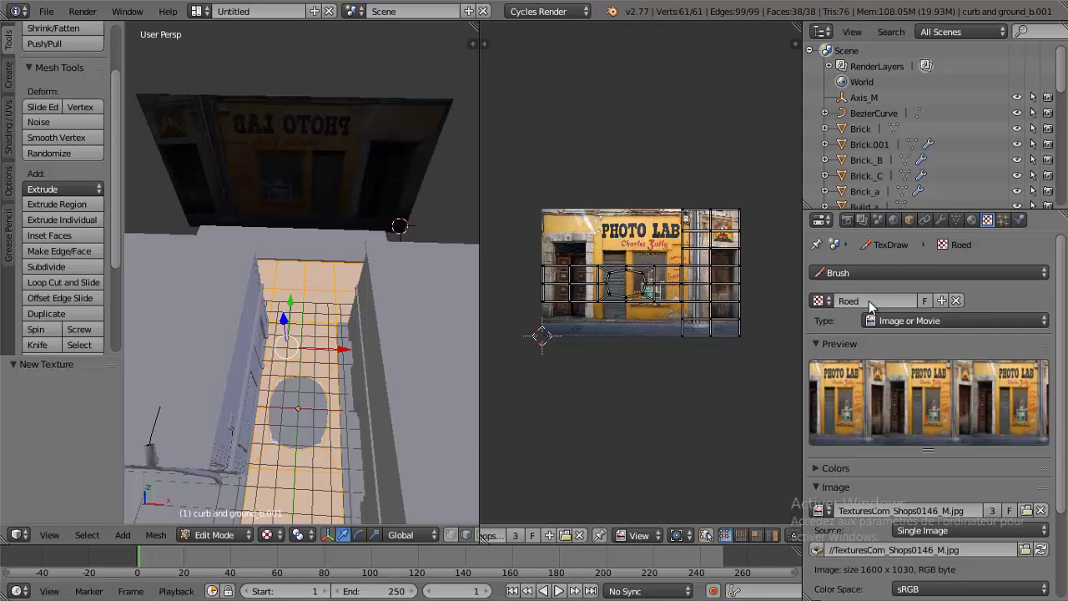
{"action": "key", "text": "Return"}
- Collapse the Image panel and check Roed in the texture list and material settings
{"action": "scroll", "coordinate": [911, 455], "scroll_direction": "down", "scroll_amount": 2}
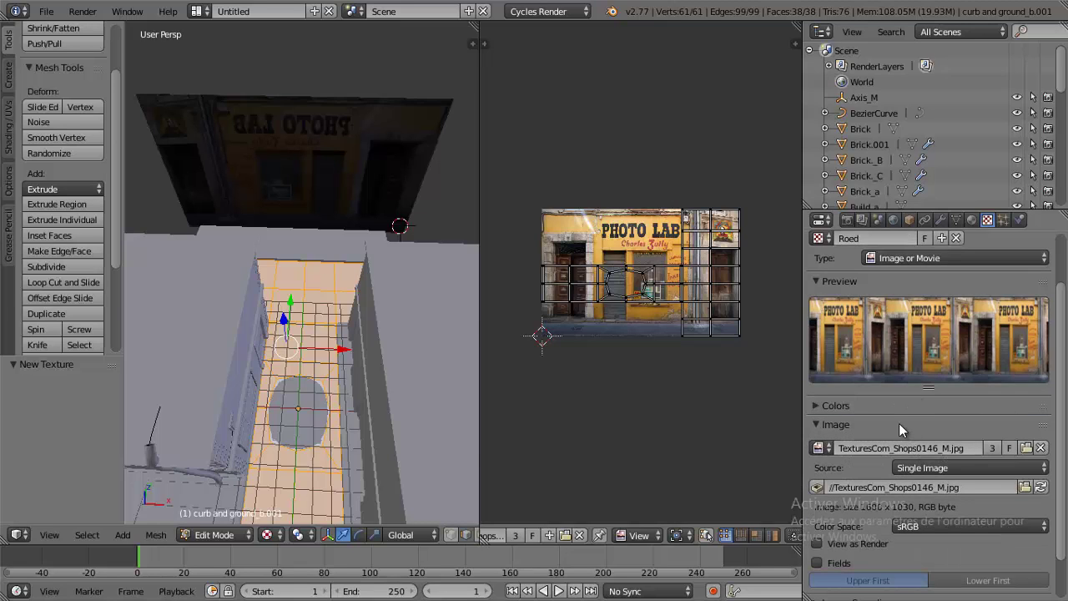
{"action": "left_click", "coordinate": [819, 425]}
{"action": "scroll", "coordinate": [968, 407], "scroll_direction": "up", "scroll_amount": 1}
{"action": "scroll", "coordinate": [968, 400], "scroll_direction": "up", "scroll_amount": 1}
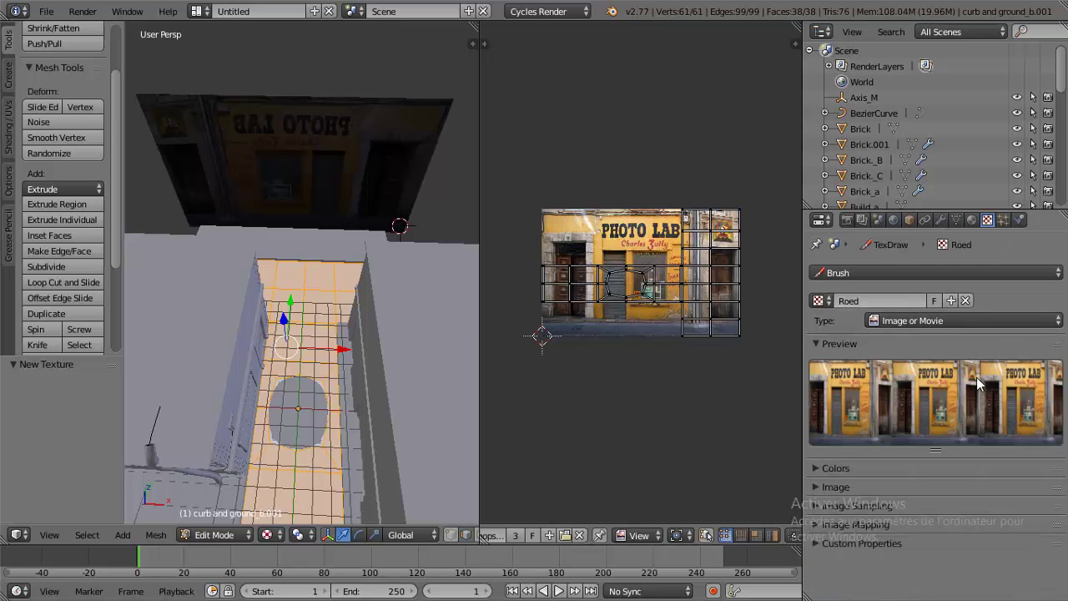
{"action": "left_click", "coordinate": [868, 269]}
{"action": "left_click", "coordinate": [973, 220]}
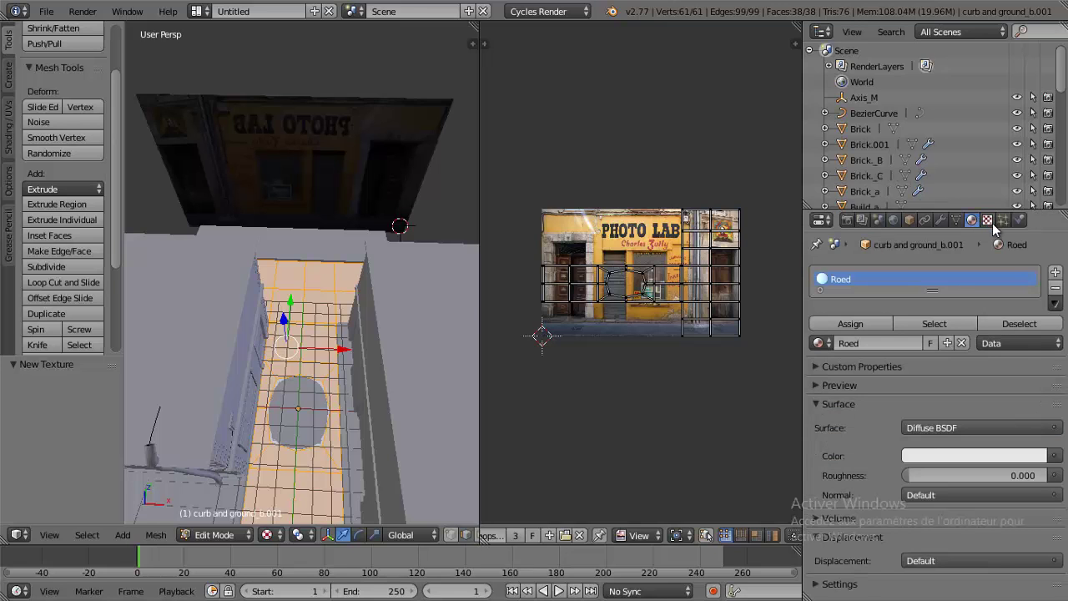
{"action": "left_click", "coordinate": [989, 221]}
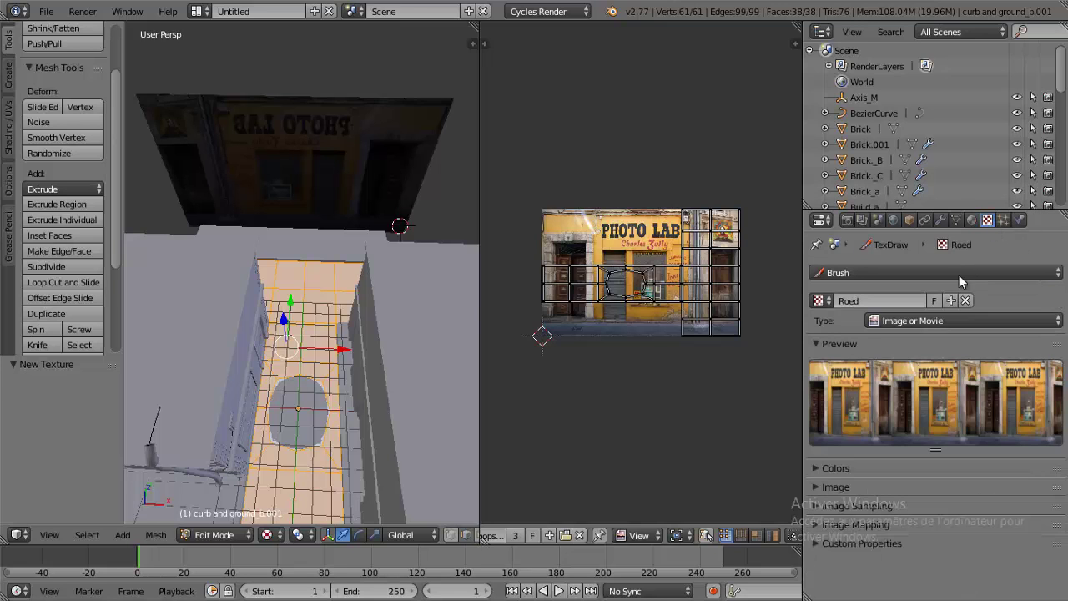
{"action": "left_click", "coordinate": [840, 345]}
{"action": "left_click", "coordinate": [840, 345]}
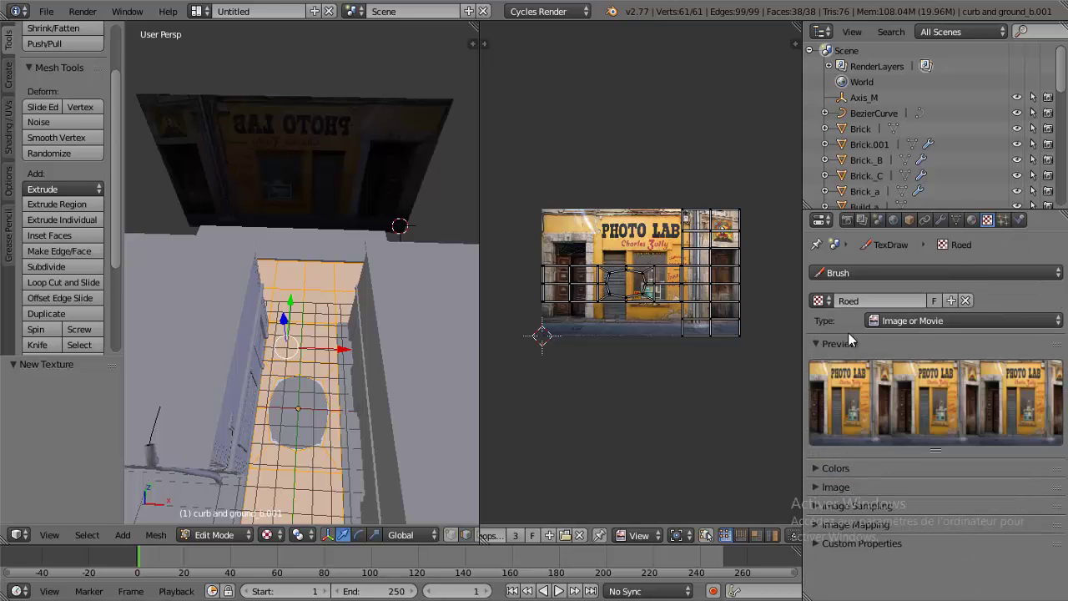
- Expand the Colors and Image panels of the Roed texture and browse for a new image
{"action": "left_click", "coordinate": [887, 466]}
{"action": "scroll", "coordinate": [912, 470], "scroll_direction": "down", "scroll_amount": 1}
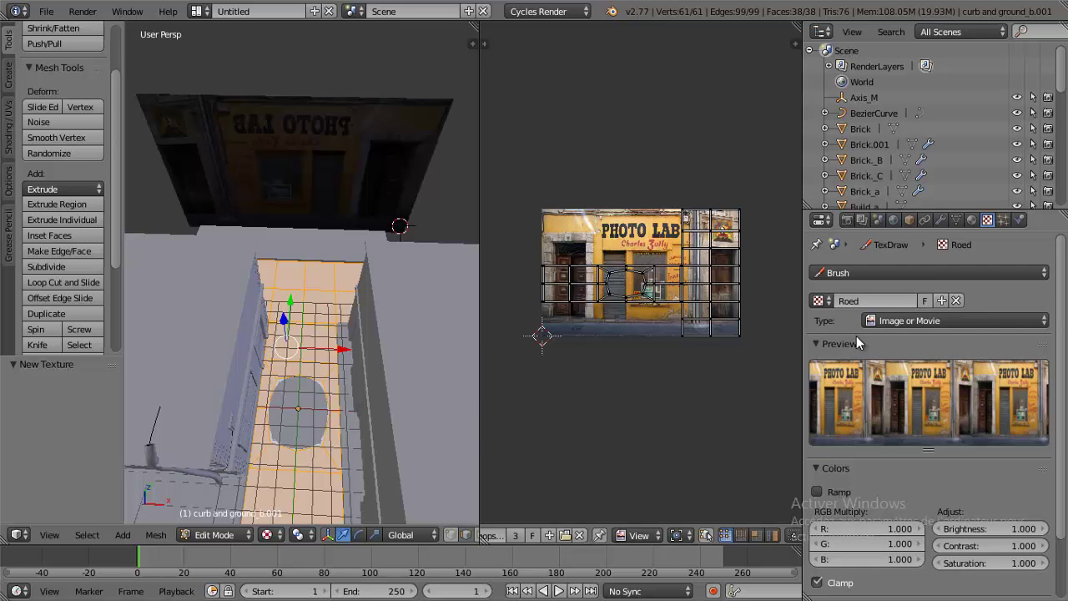
{"action": "scroll", "coordinate": [859, 337], "scroll_direction": "down", "scroll_amount": 2}
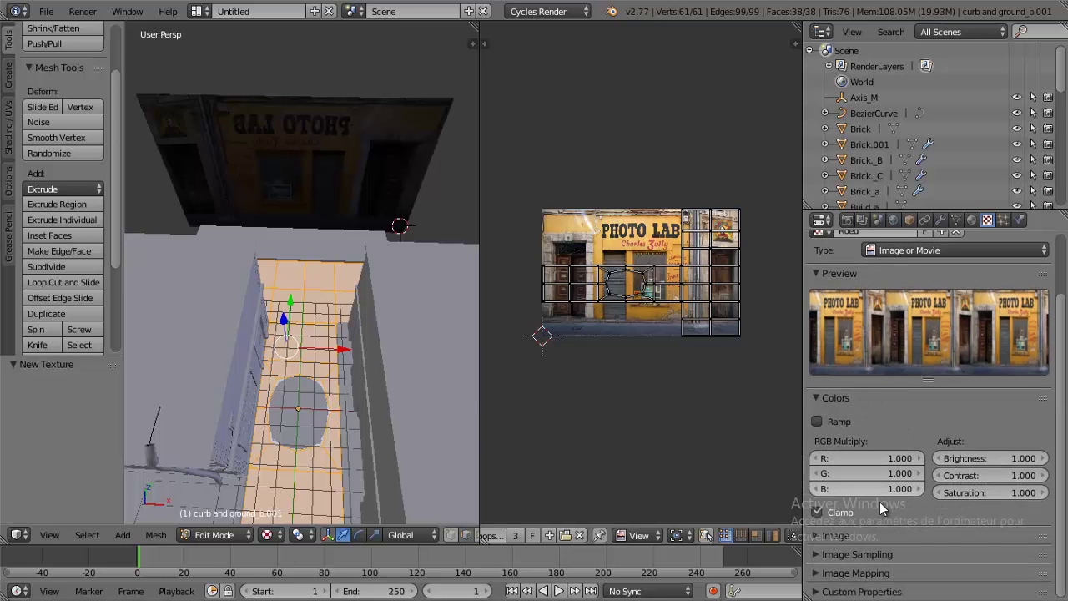
{"action": "left_click", "coordinate": [879, 533]}
{"action": "scroll", "coordinate": [880, 526], "scroll_direction": "down", "scroll_amount": 1}
{"action": "scroll", "coordinate": [886, 517], "scroll_direction": "down", "scroll_amount": 2}
{"action": "scroll", "coordinate": [886, 515], "scroll_direction": "down", "scroll_amount": 2}
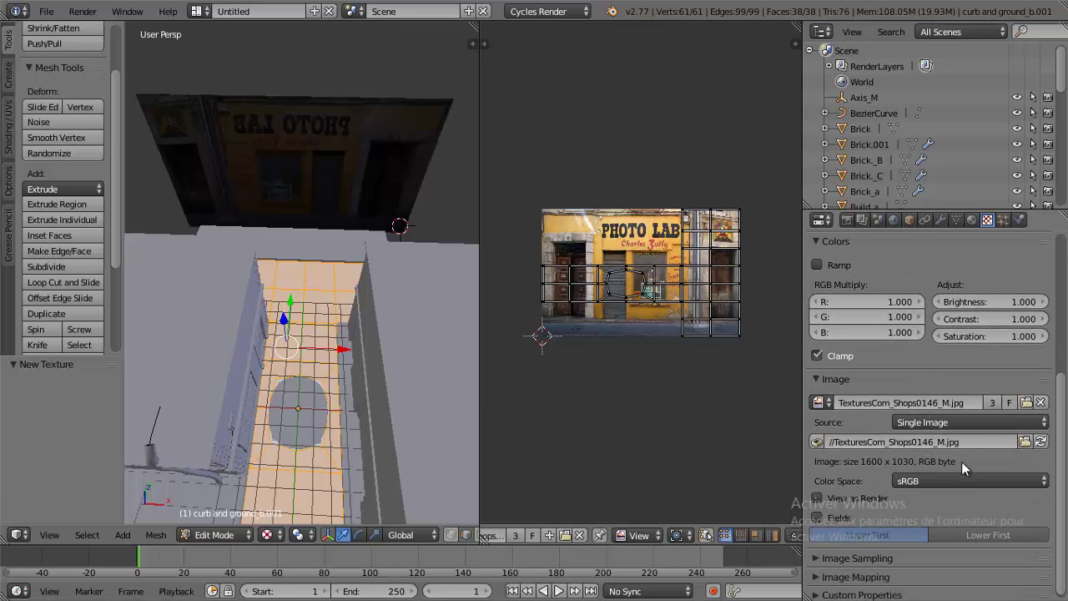
{"action": "left_click", "coordinate": [821, 402]}
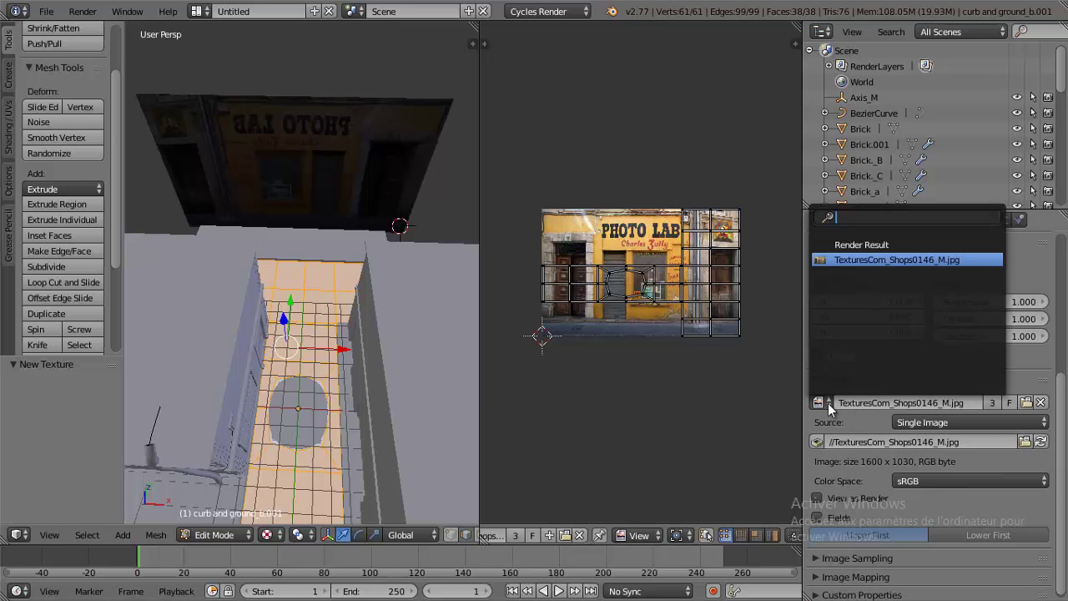
{"action": "left_click", "coordinate": [1026, 403]}
- Load the seamless road image TexturesCom_Roads0059_1 into the Roed texture
{"action": "left_click", "coordinate": [265, 32]}
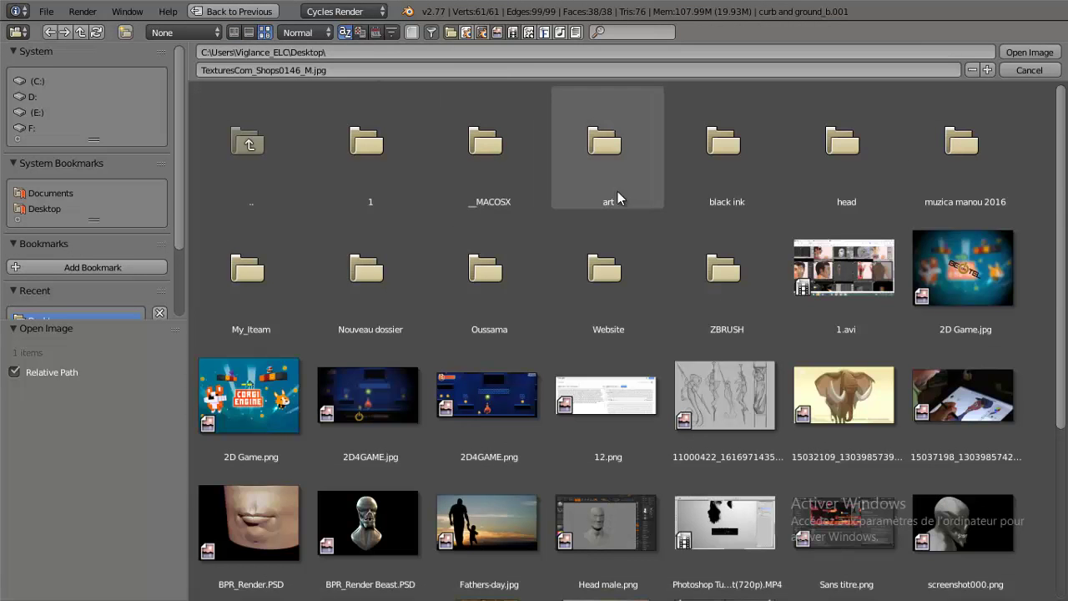
{"action": "left_click_drag", "start_coordinate": [1065, 139], "coordinate": [1065, 309]}
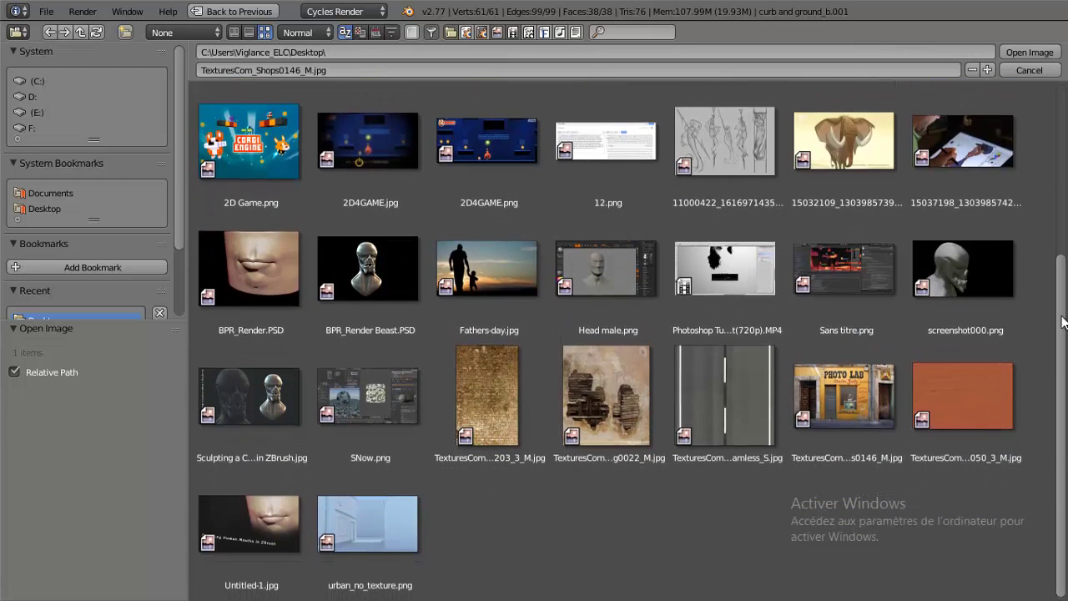
{"action": "left_click", "coordinate": [767, 381]}
{"action": "double_click", "coordinate": [763, 372]}
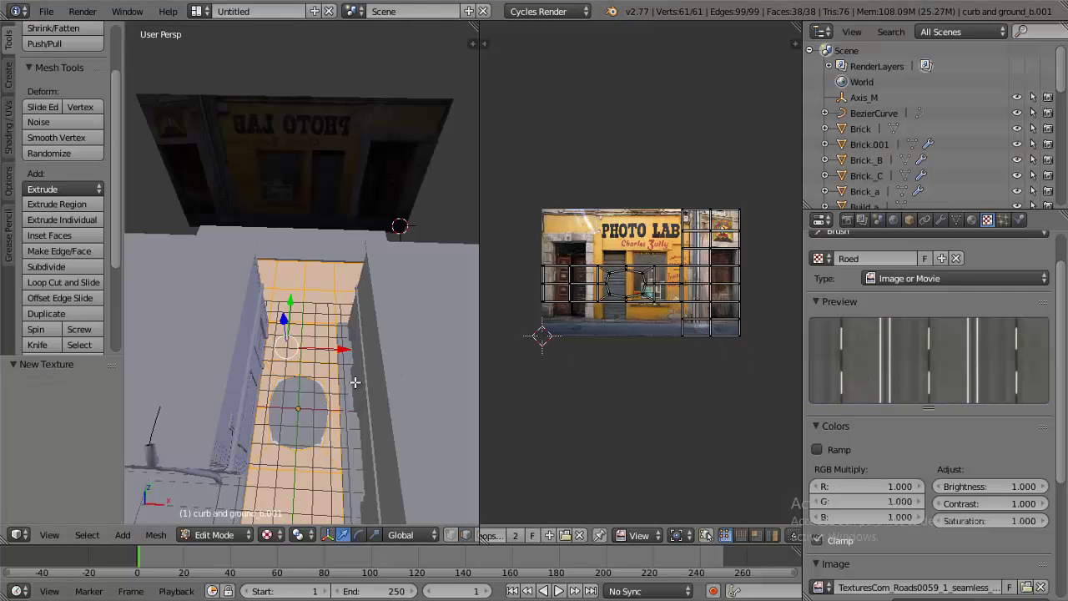
- Set the Roed material's Color to an Image Texture using the Roads image
{"action": "middle_click_drag", "start_coordinate": [354, 381], "coordinate": [375, 287]}
{"action": "scroll", "coordinate": [389, 316], "scroll_direction": "up", "scroll_amount": 2}
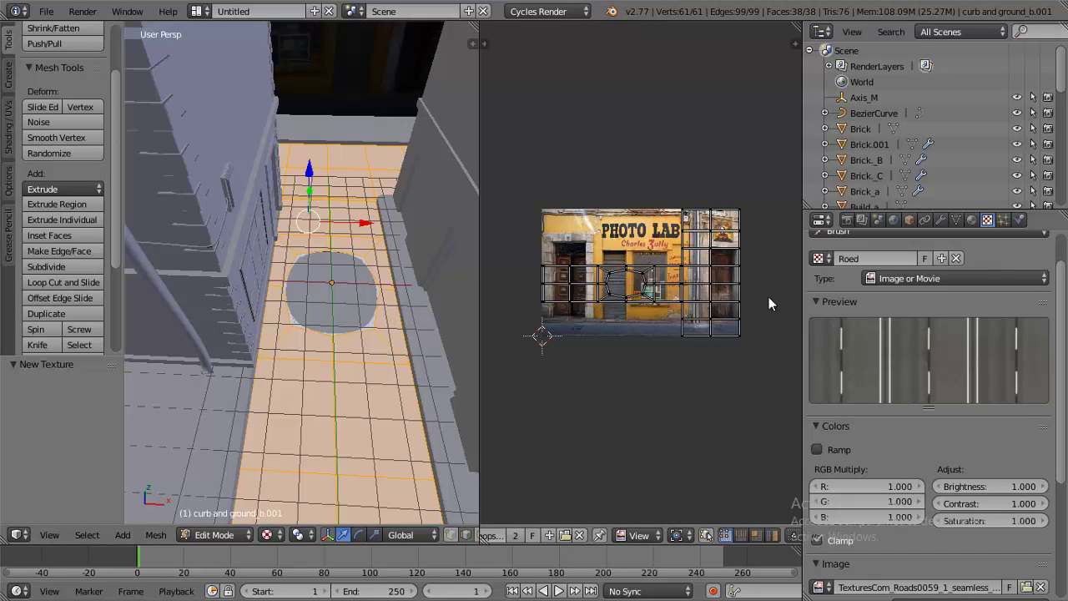
{"action": "left_click", "coordinate": [972, 220]}
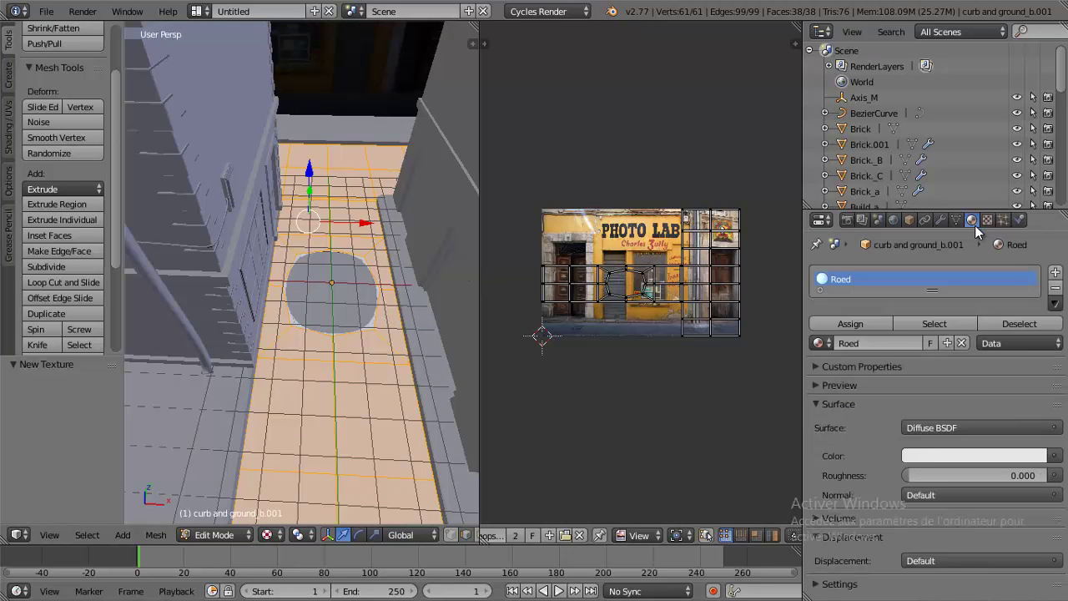
{"action": "left_click", "coordinate": [1056, 455]}
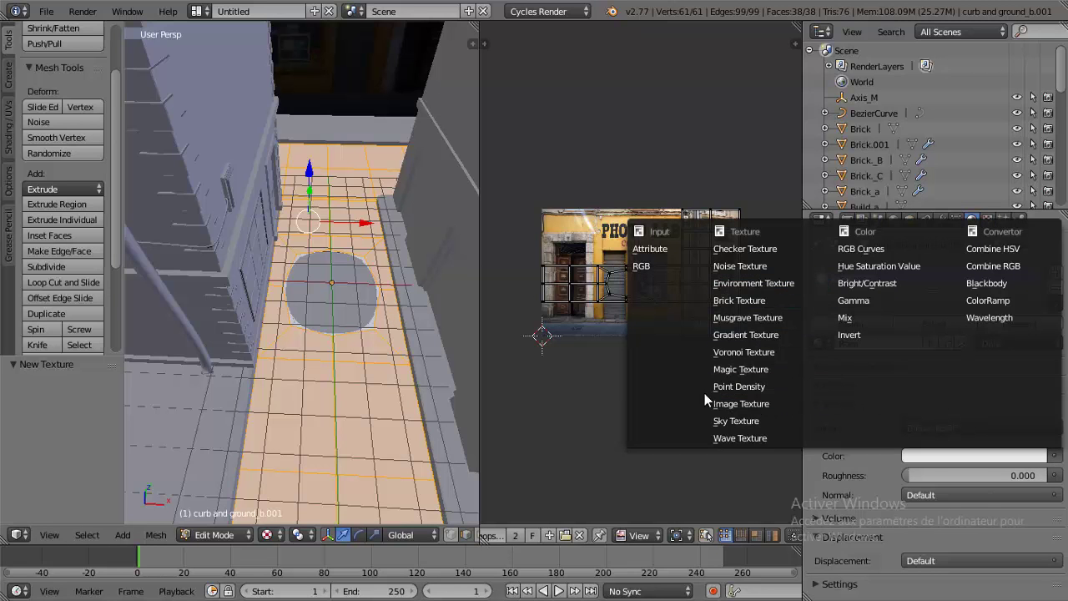
{"action": "left_click", "coordinate": [772, 401]}
{"action": "left_click", "coordinate": [908, 475]}
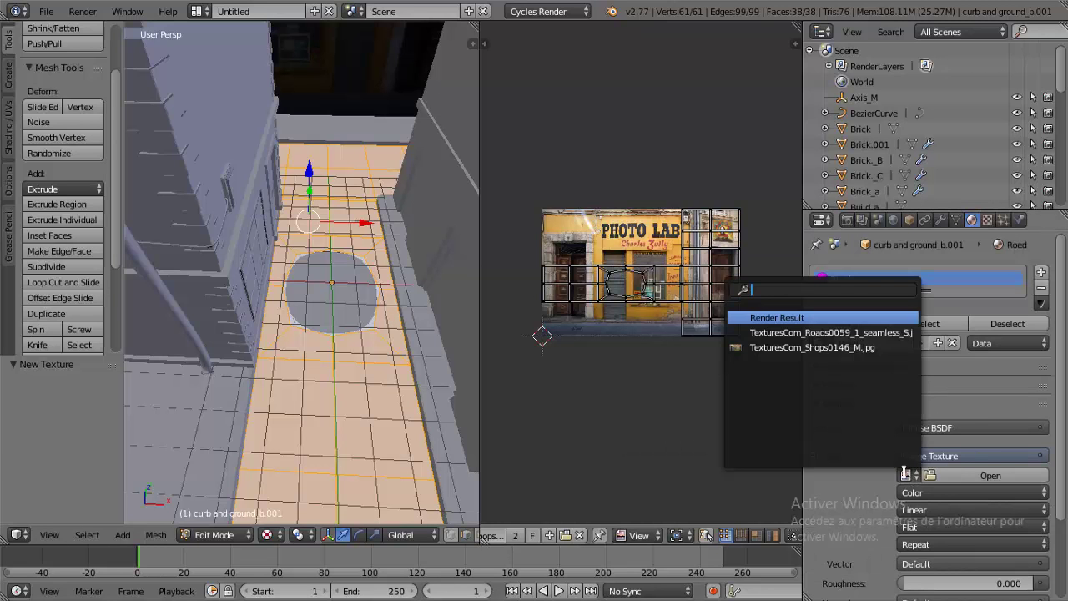
{"action": "left_click", "coordinate": [819, 332]}
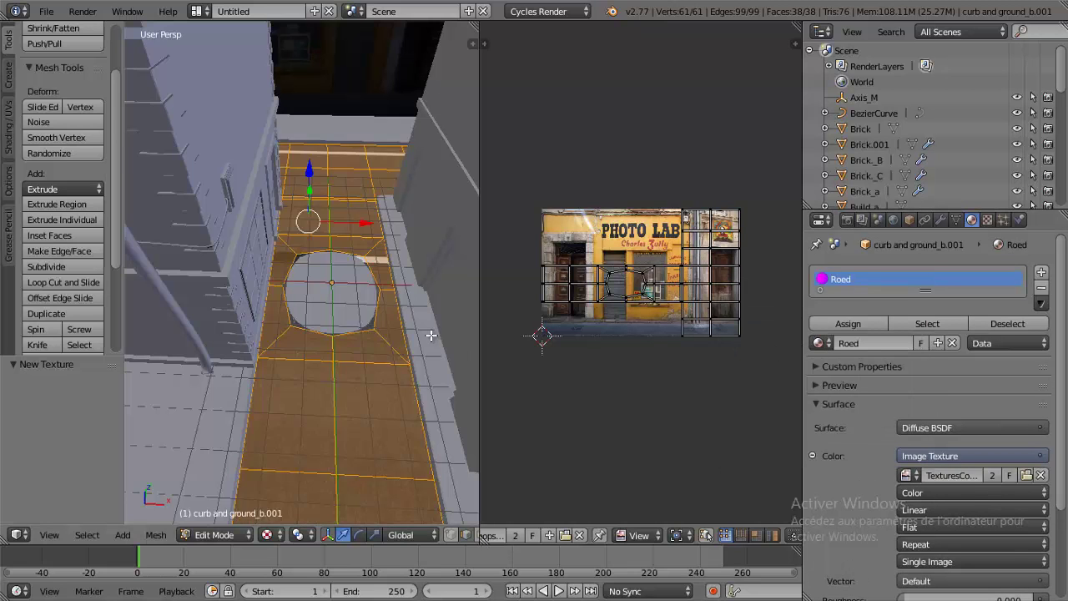
- Inspect the textured road in the 3D view and bring up the UV editor's image list
{"action": "mouse_move", "coordinate": [401, 275]}
{"action": "middle_mouse_down"}
{"action": "mouse_move", "coordinate": [432, 328]}
{"action": "mouse_move", "coordinate": [434, 308]}
{"action": "middle_mouse_up"}
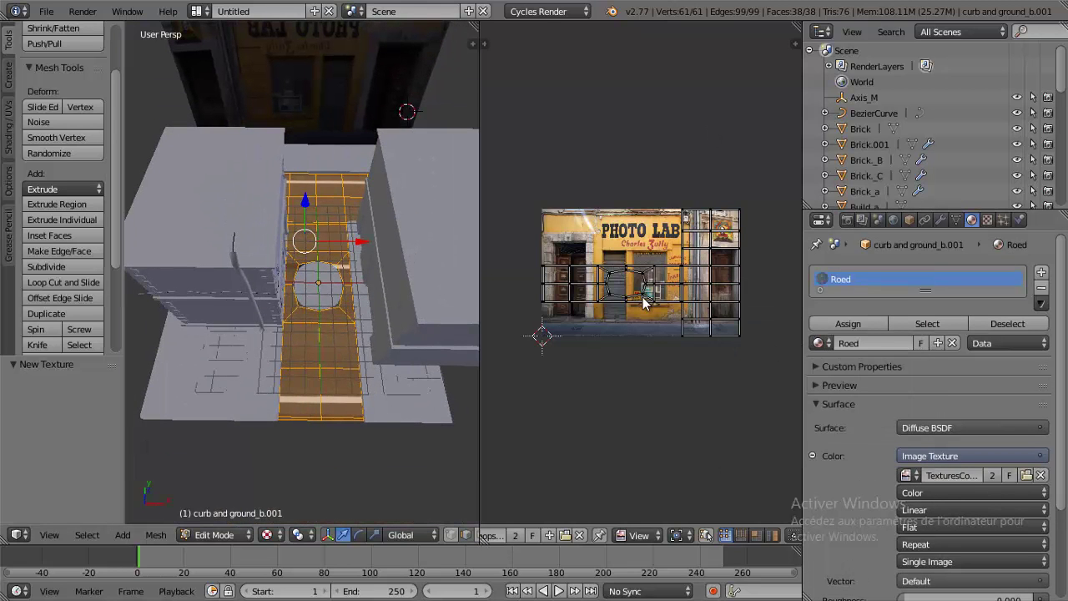
{"action": "scroll", "coordinate": [645, 304], "scroll_direction": "up", "scroll_amount": 2}
{"action": "scroll", "coordinate": [643, 298], "scroll_direction": "down", "scroll_amount": 2}
{"action": "scroll", "coordinate": [576, 539], "scroll_direction": "up", "scroll_amount": 1}
{"action": "scroll", "coordinate": [576, 538], "scroll_direction": "up", "scroll_amount": 4}
{"action": "left_click", "coordinate": [547, 536]}
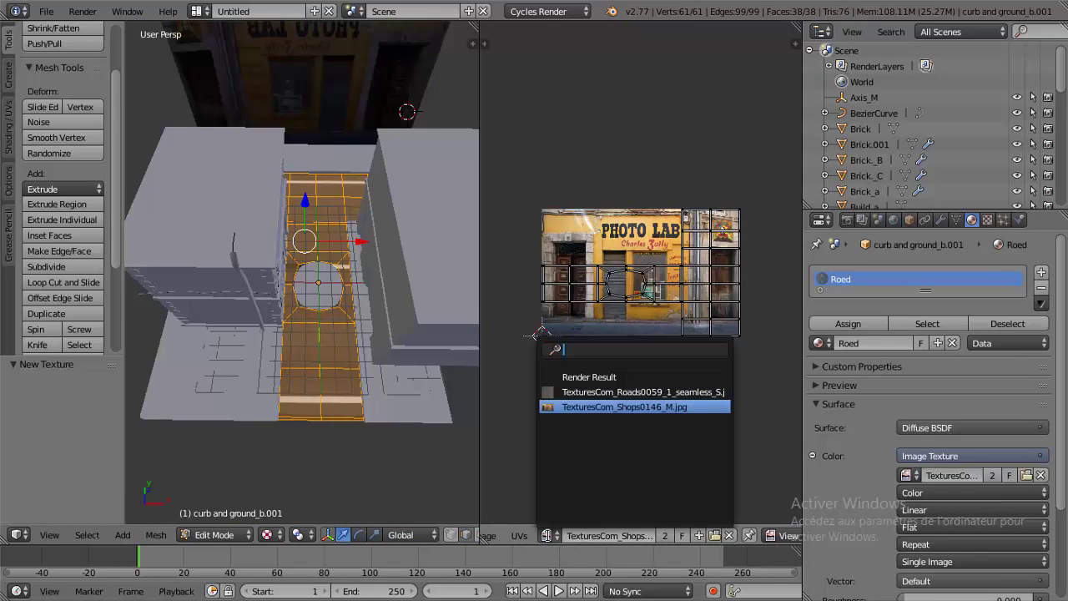
- Show the Roads image behind the UVs, rotate the whole road UV layout about 90°, then deselect
{"action": "left_click", "coordinate": [607, 392]}
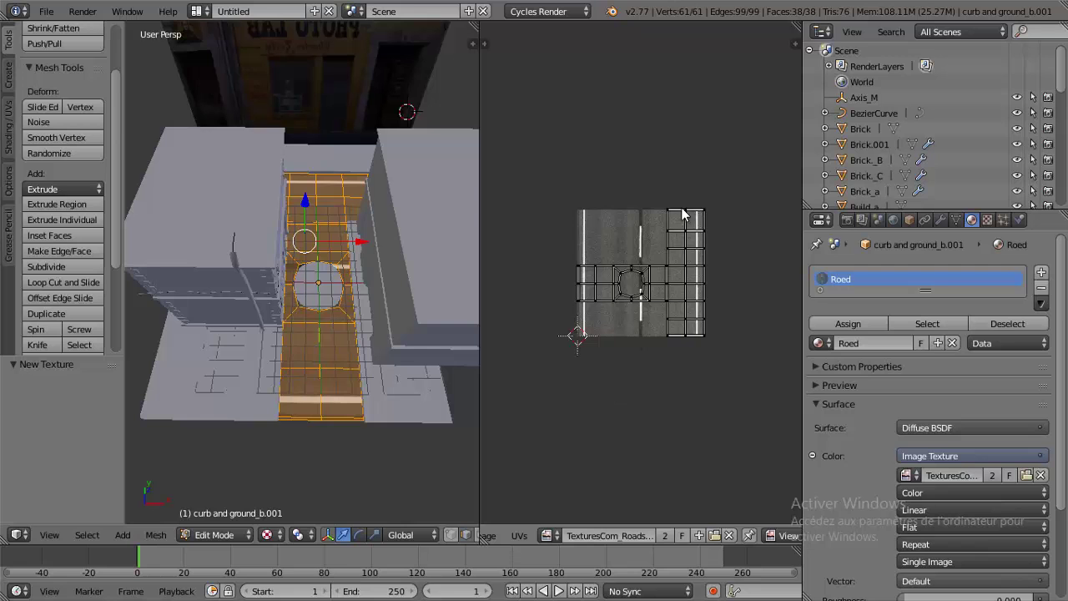
{"action": "key", "text": "a"}
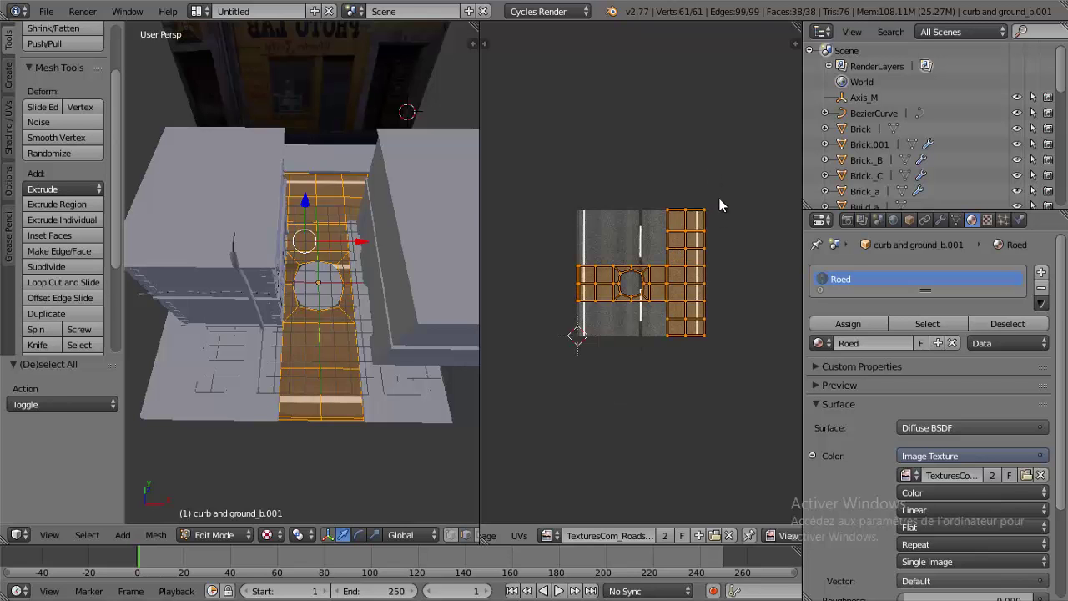
{"action": "key", "text": "r"}
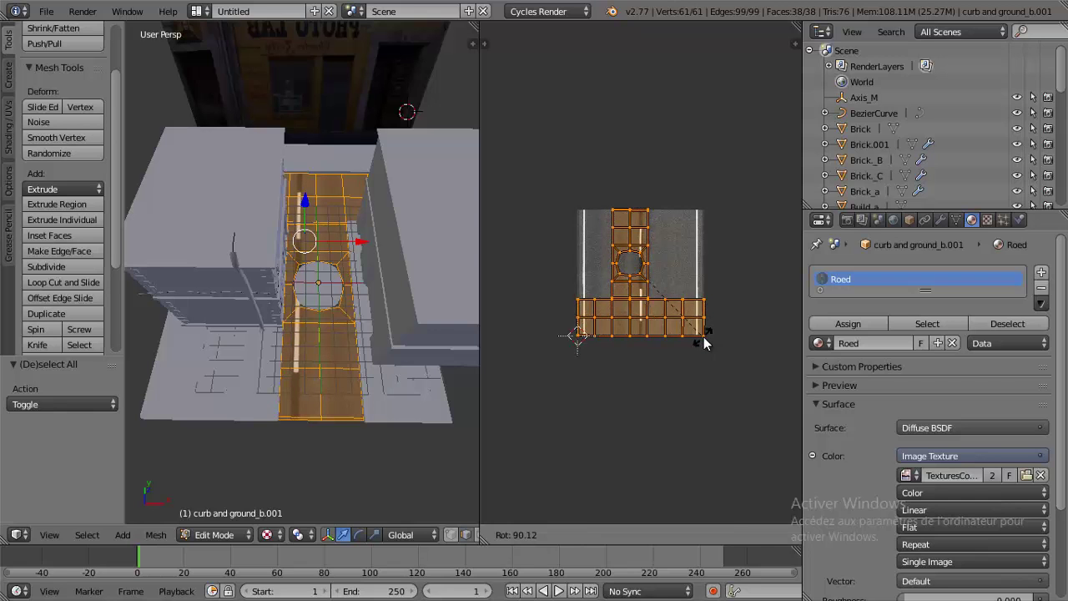
{"action": "left_click", "coordinate": [704, 337]}
{"action": "scroll", "coordinate": [695, 332], "scroll_direction": "up", "scroll_amount": 3}
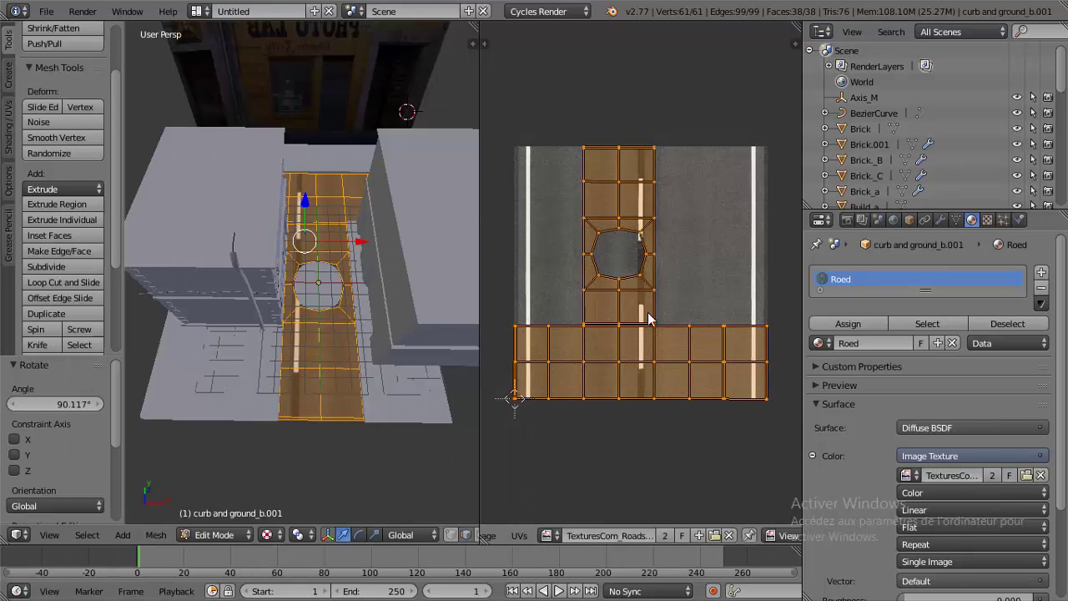
{"action": "scroll", "coordinate": [640, 148], "scroll_direction": "down", "scroll_amount": 1}
{"action": "scroll", "coordinate": [636, 134], "scroll_direction": "up", "scroll_amount": 2}
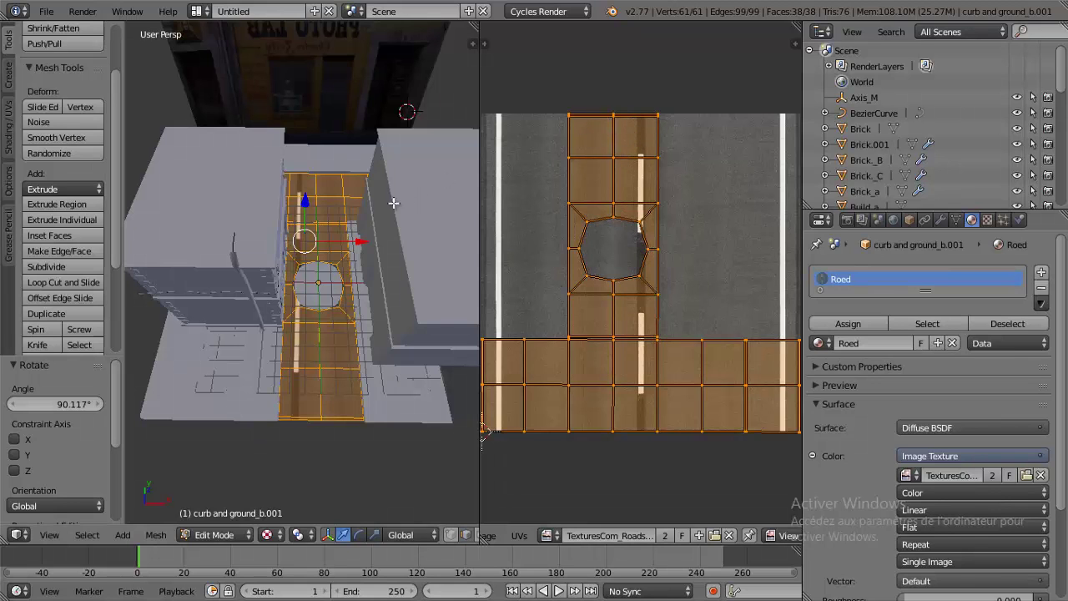
{"action": "key", "text": "a"}
{"action": "key", "text": "a"}
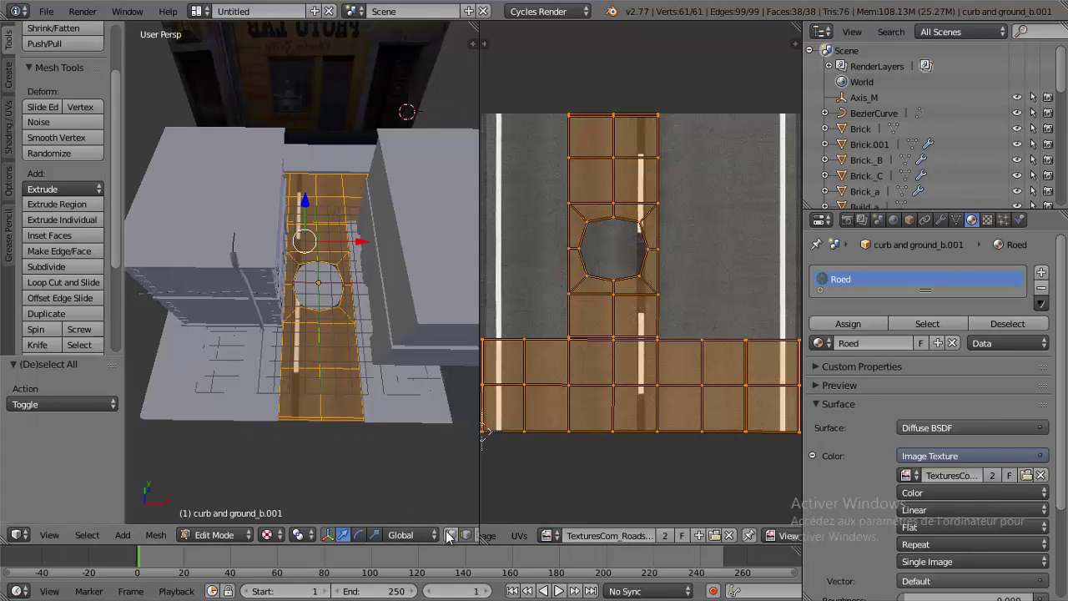
{"action": "scroll", "coordinate": [446, 537], "scroll_direction": "down", "scroll_amount": 3}
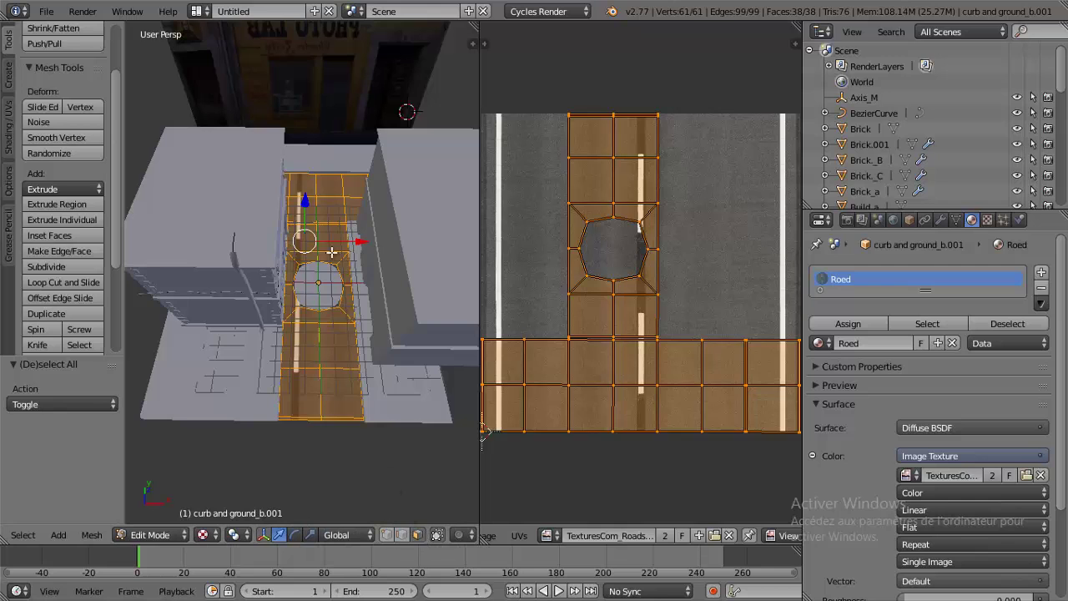
{"action": "key", "text": "a"}
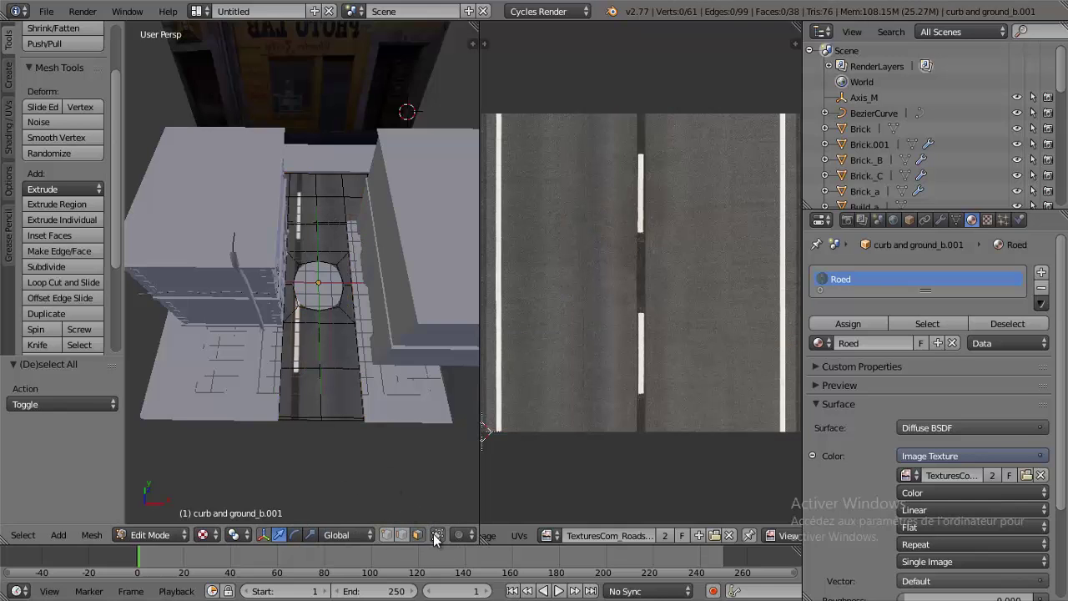
- Select the central road faces, from the bottom up past the circular hole
{"action": "left_click", "coordinate": [336, 393]}
{"action": "left_click", "coordinate": [298, 392], "text": "shift"}
{"action": "left_click", "coordinate": [315, 357], "text": "shift"}
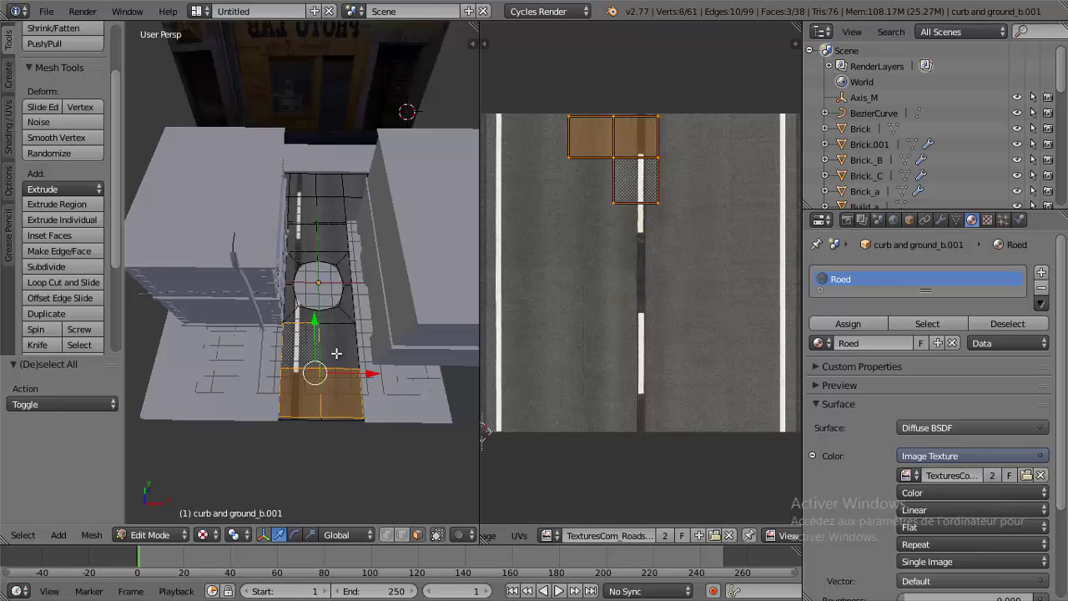
{"action": "left_click", "coordinate": [338, 354], "text": "shift"}
{"action": "left_click", "coordinate": [325, 314], "text": "shift"}
{"action": "left_click", "coordinate": [305, 314], "text": "shift"}
{"action": "left_click", "coordinate": [294, 296], "text": "shift"}
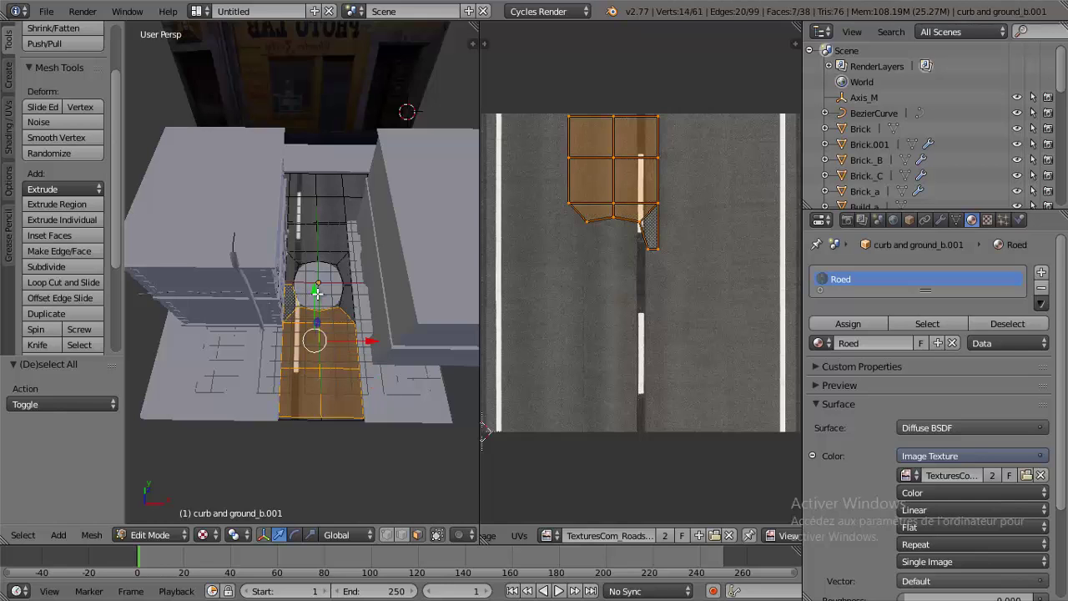
{"action": "left_click", "coordinate": [345, 290], "text": "shift"}
{"action": "left_click", "coordinate": [341, 271], "text": "shift"}
{"action": "left_click", "coordinate": [324, 258], "text": "shift"}
{"action": "left_click", "coordinate": [293, 265], "text": "shift"}
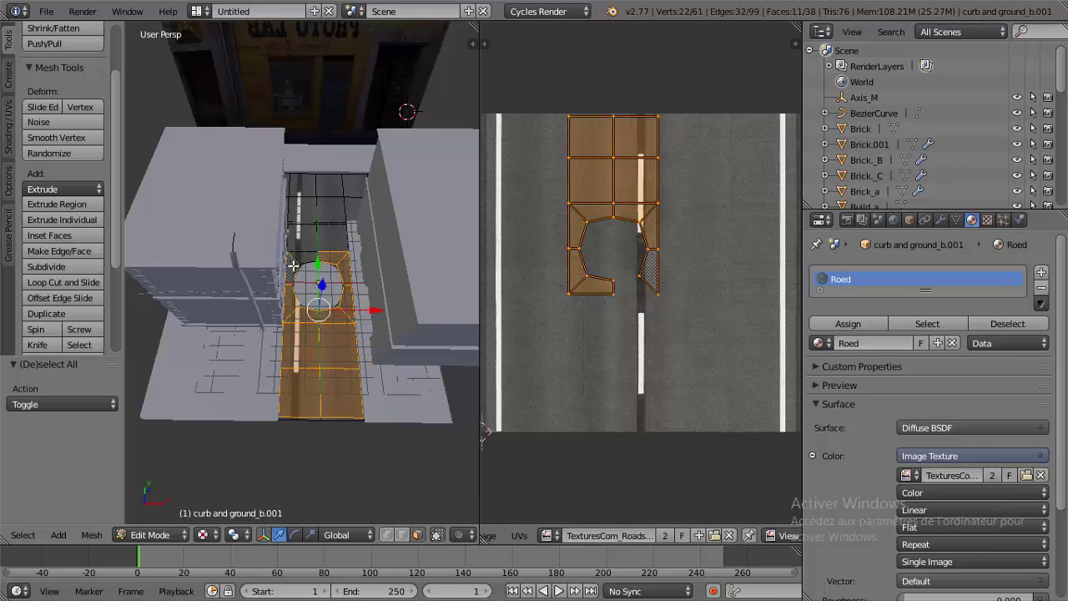
{"action": "left_click", "coordinate": [301, 254], "text": "shift"}
{"action": "left_click", "coordinate": [306, 242], "text": "shift"}
{"action": "left_click", "coordinate": [329, 231], "text": "shift"}
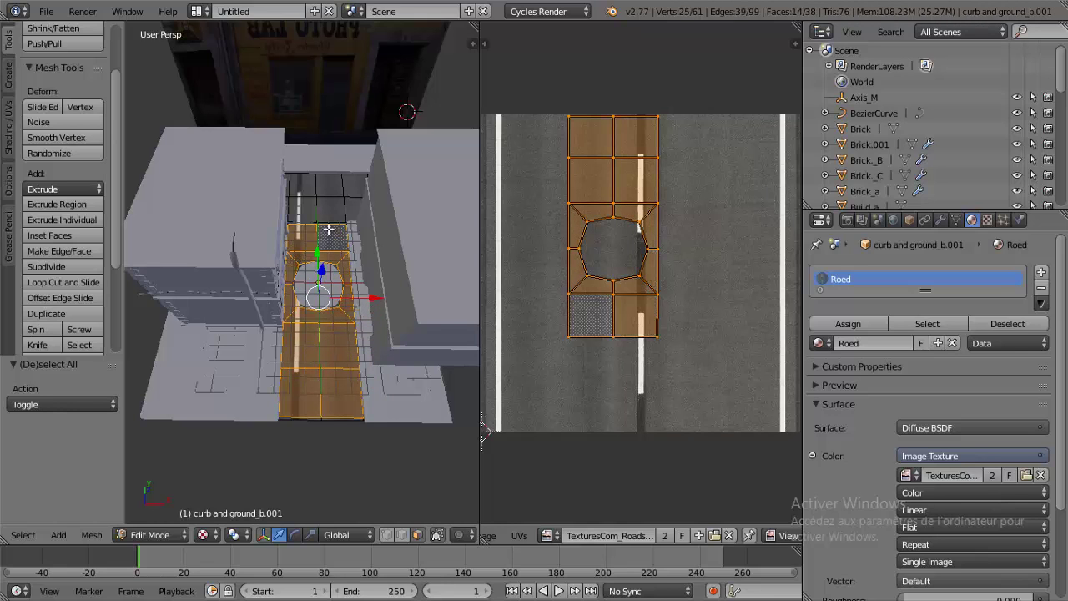
{"action": "middle_click_drag", "start_coordinate": [329, 234], "coordinate": [321, 263]}
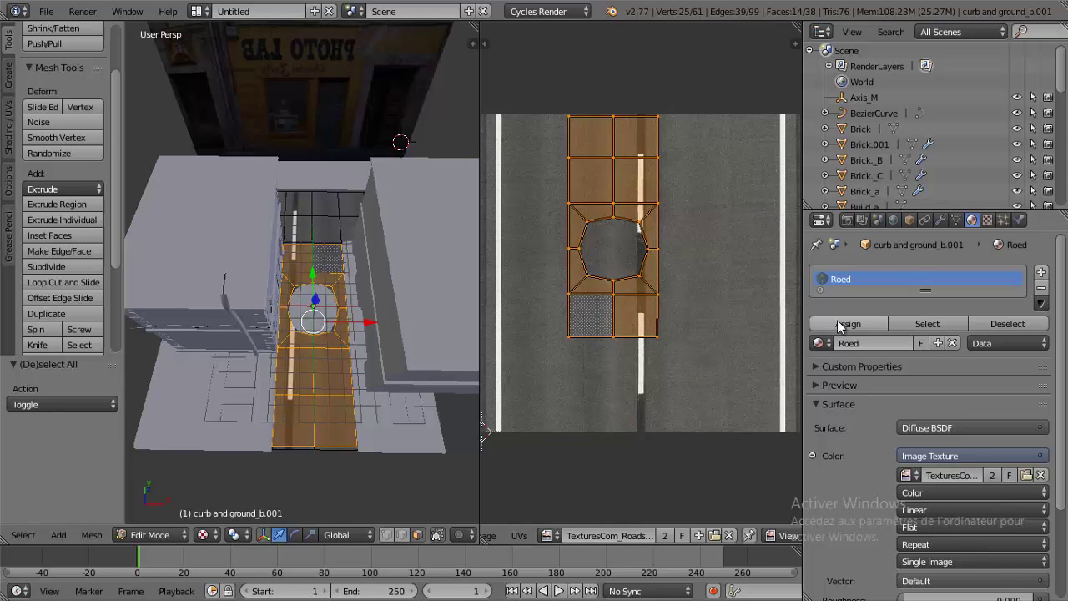
- Assign the Roed material, shift and scale their UVs about 3x, and return to Object Mode
{"action": "left_click", "coordinate": [837, 320]}
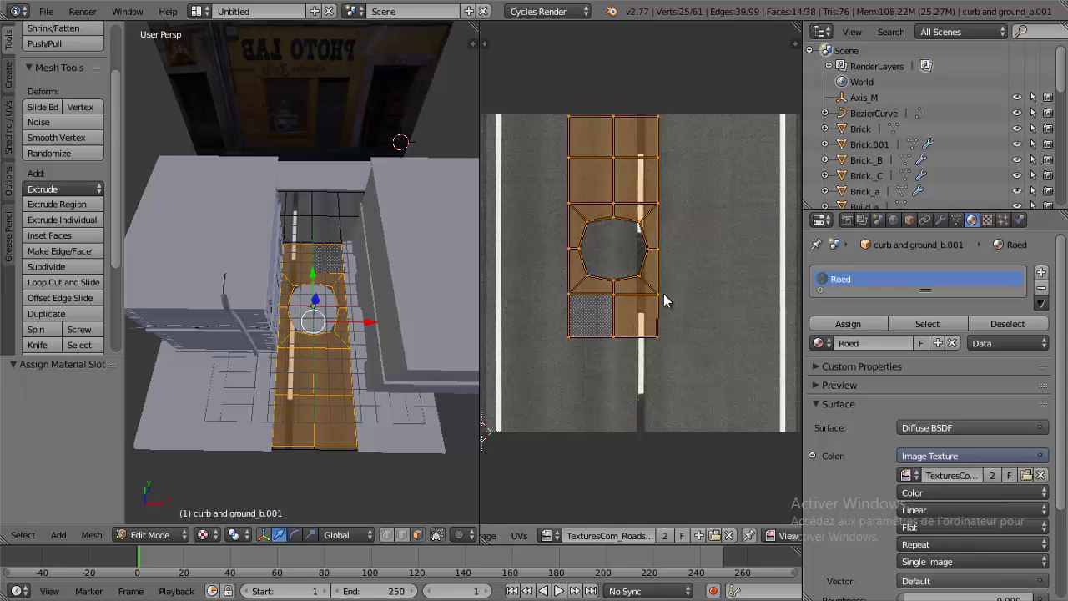
{"action": "key", "text": "g"}
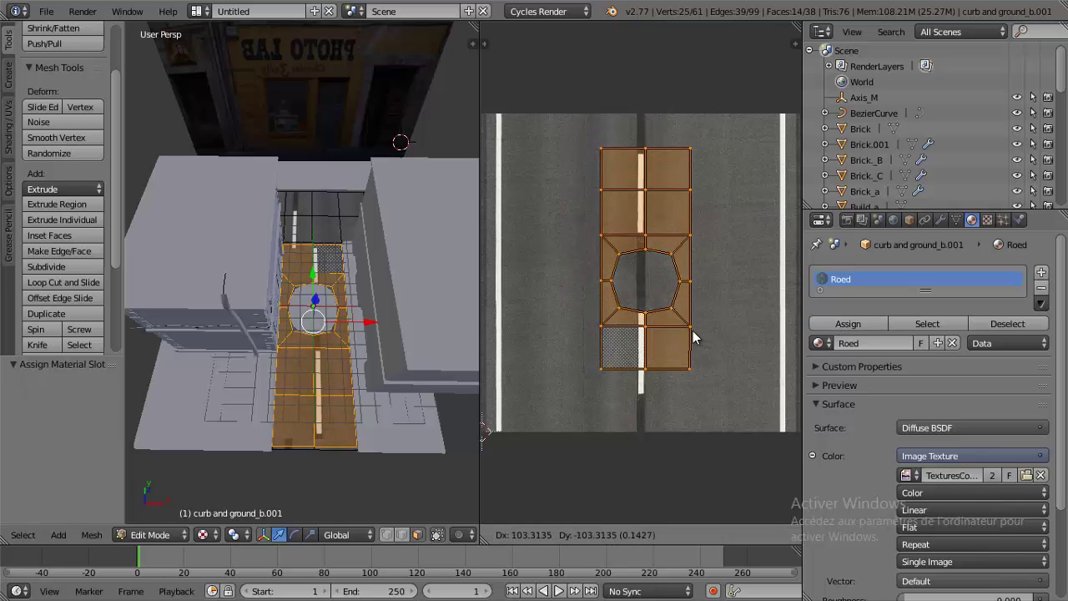
{"action": "left_click", "coordinate": [695, 330]}
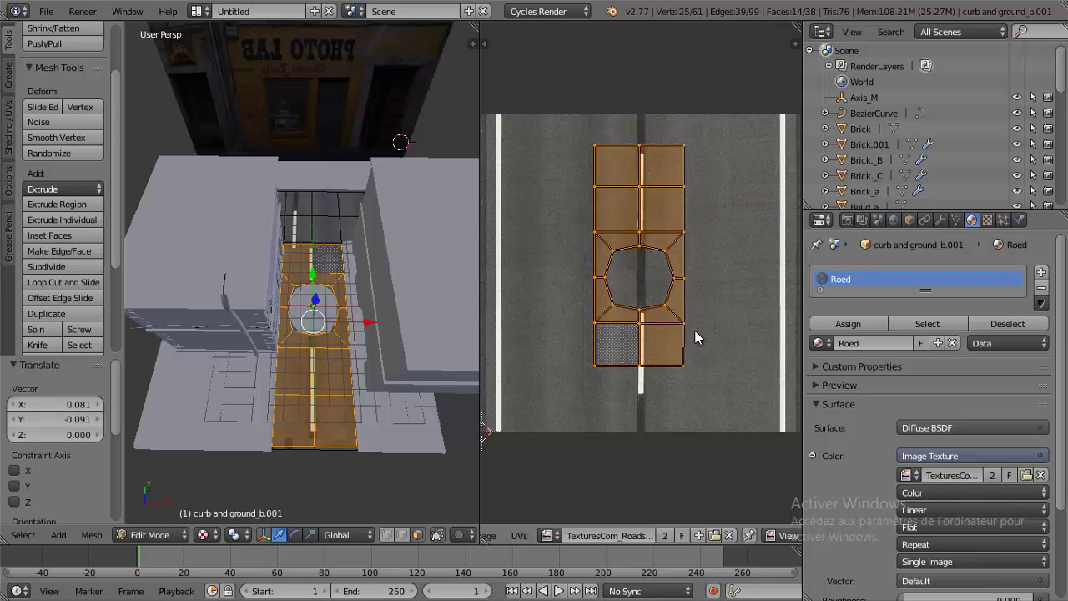
{"action": "key", "text": "s"}
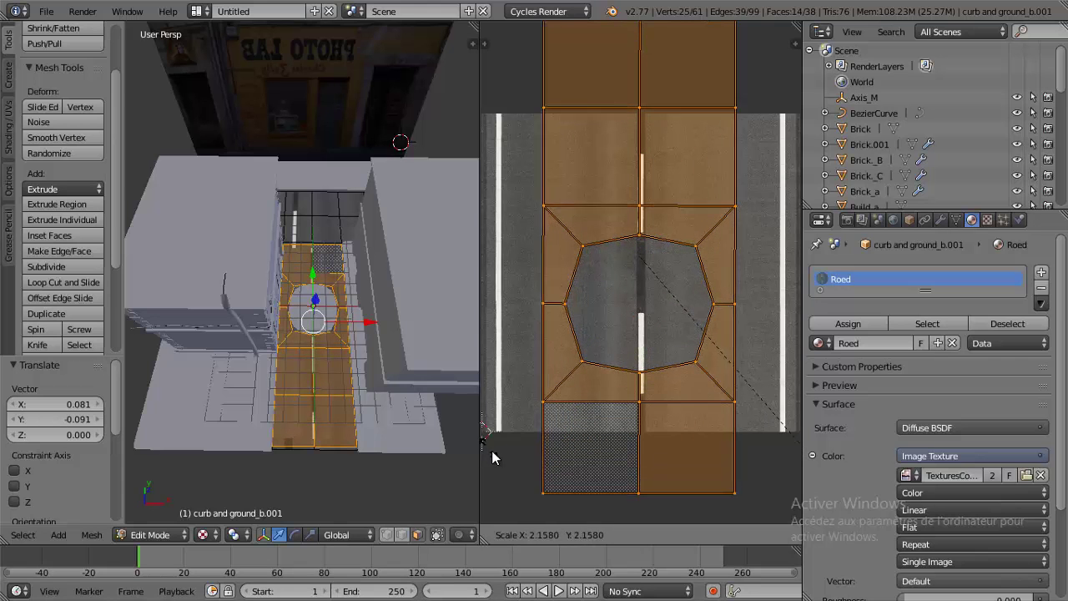
{"action": "left_click", "coordinate": [553, 505]}
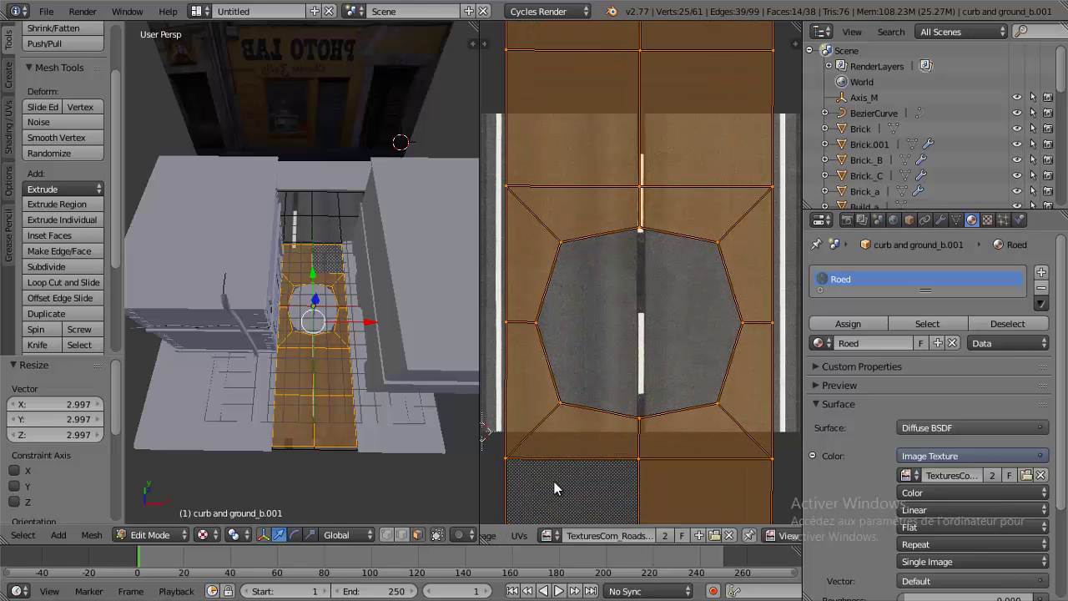
{"action": "key", "text": "Tab"}
- In Edit Mode, add a loop cut across the road near its bottom edge
{"action": "mouse_move", "coordinate": [365, 308]}
{"action": "middle_mouse_down"}
{"action": "mouse_move", "coordinate": [353, 322]}
{"action": "mouse_move", "coordinate": [357, 225]}
{"action": "mouse_move", "coordinate": [361, 236]}
{"action": "middle_mouse_up"}
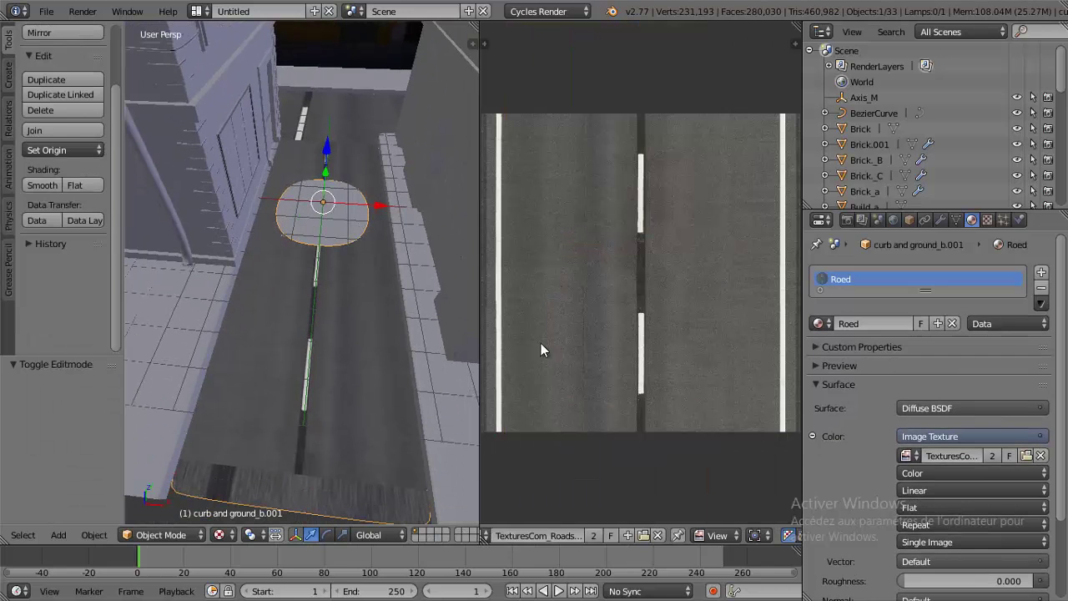
{"action": "key", "text": "Tab"}
{"action": "key", "text": "Tab"}
{"action": "key", "text": "Tab"}
{"action": "key", "text": "Tab"}
{"action": "key", "text": "Tab"}
{"action": "key", "text": "ctrl+r"}
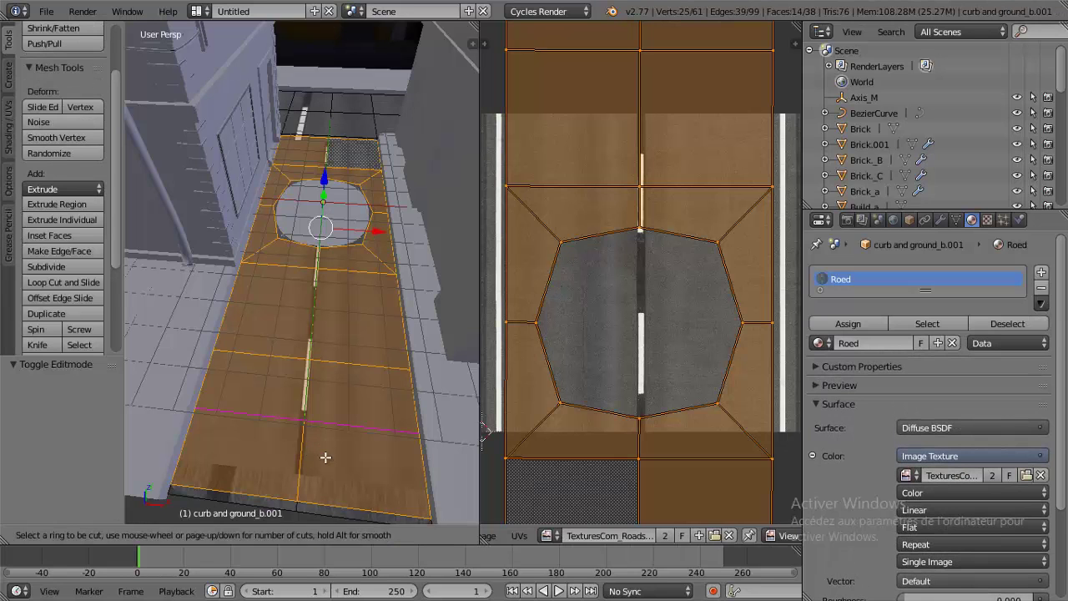
{"action": "left_click", "coordinate": [324, 467]}
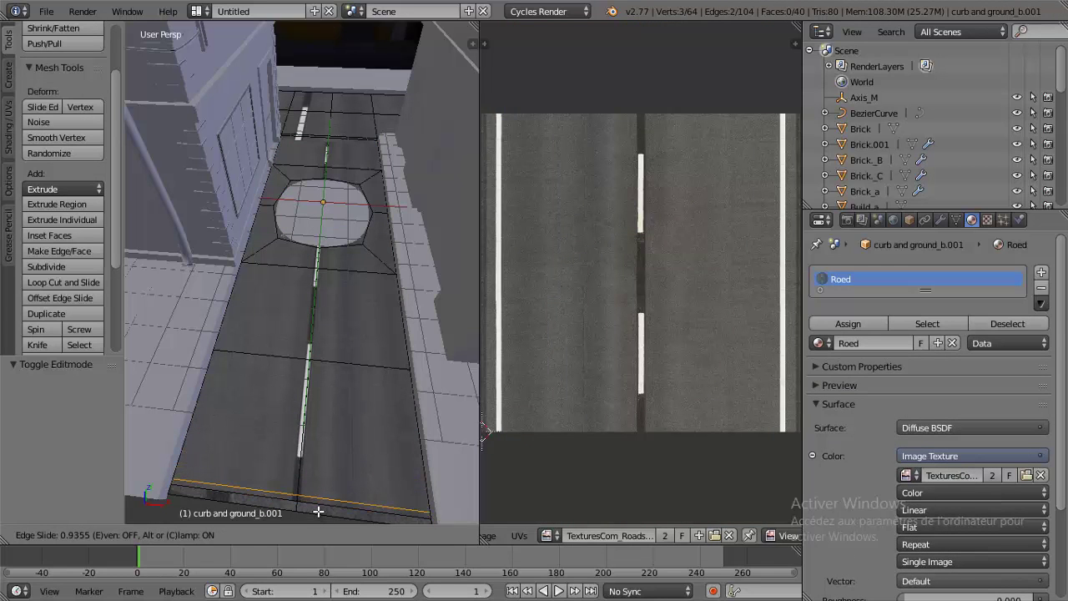
{"action": "left_click", "coordinate": [318, 512]}
- Undo a lengthwise loop cut, add another cross loop near the road's bottom, and return to Object Mode
{"action": "key", "text": "ctrl+r"}
{"action": "key", "text": "Escape"}
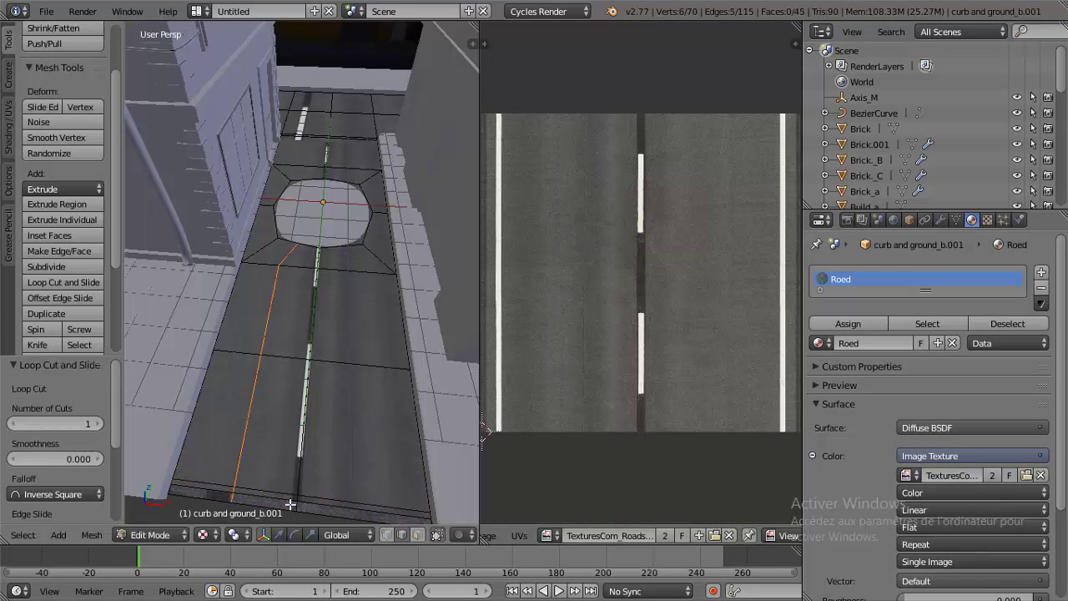
{"action": "key", "text": "ctrl+r"}
{"action": "left_click", "coordinate": [291, 505]}
{"action": "left_click", "coordinate": [292, 505]}
{"action": "key", "text": "ctrl+z"}
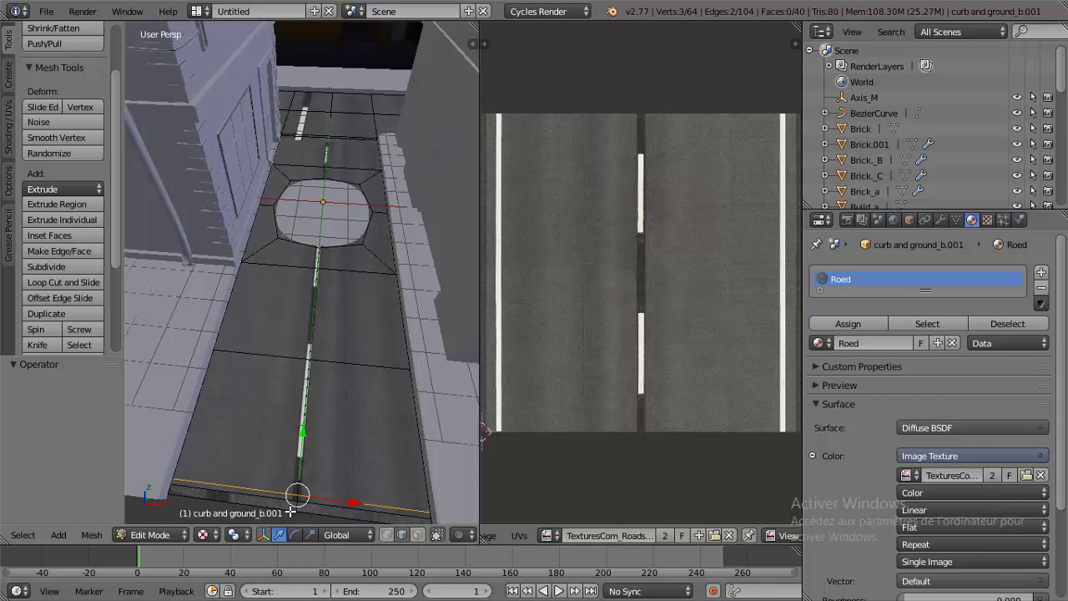
{"action": "key", "text": "ctrl+r"}
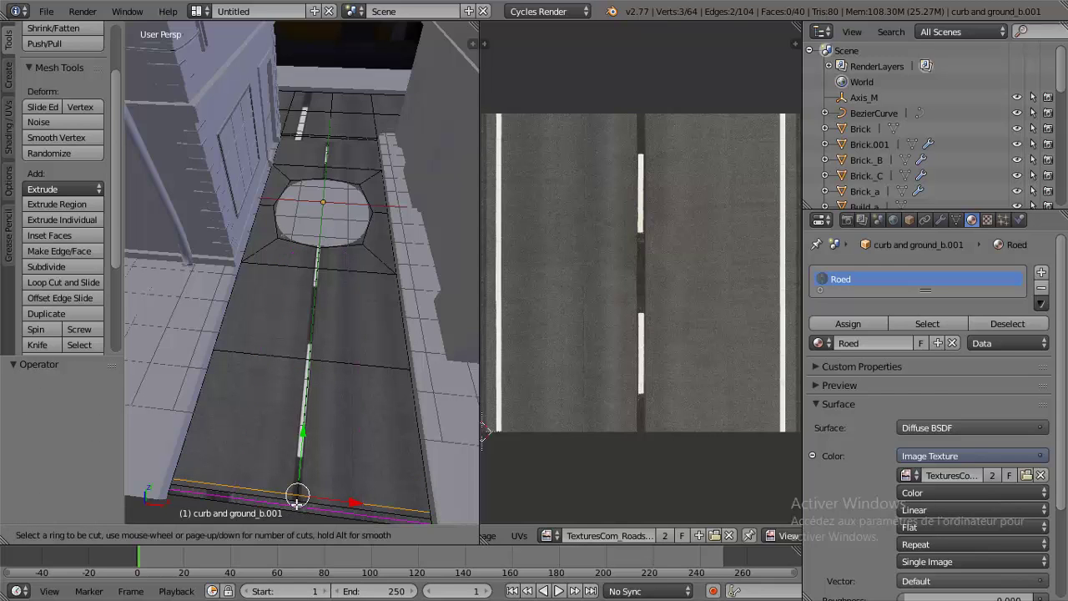
{"action": "left_click", "coordinate": [297, 497]}
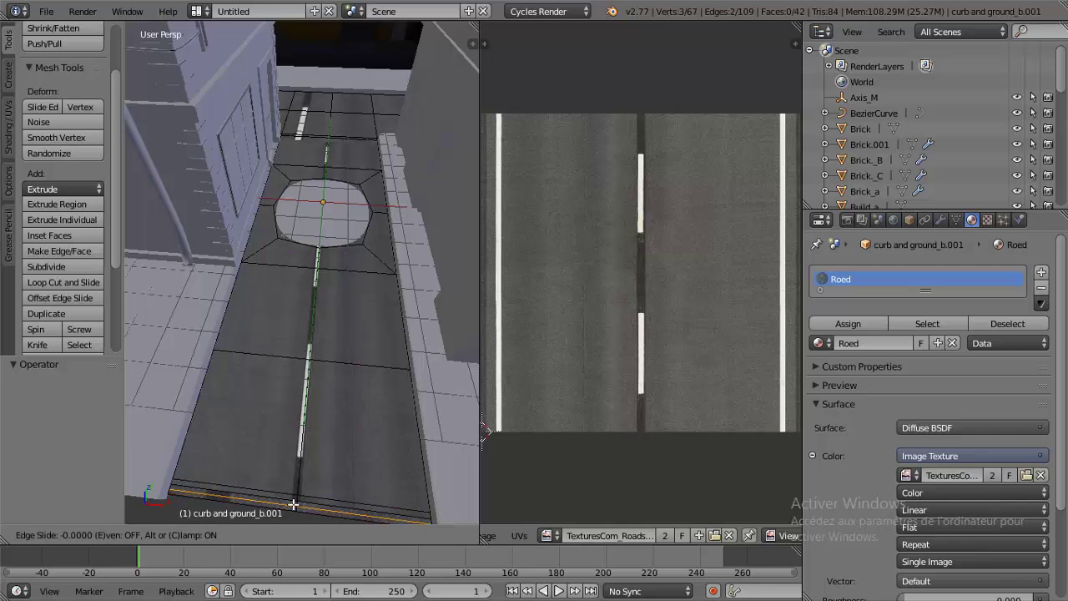
{"action": "left_click", "coordinate": [293, 504]}
{"action": "middle_click_drag", "start_coordinate": [368, 413], "coordinate": [361, 379]}
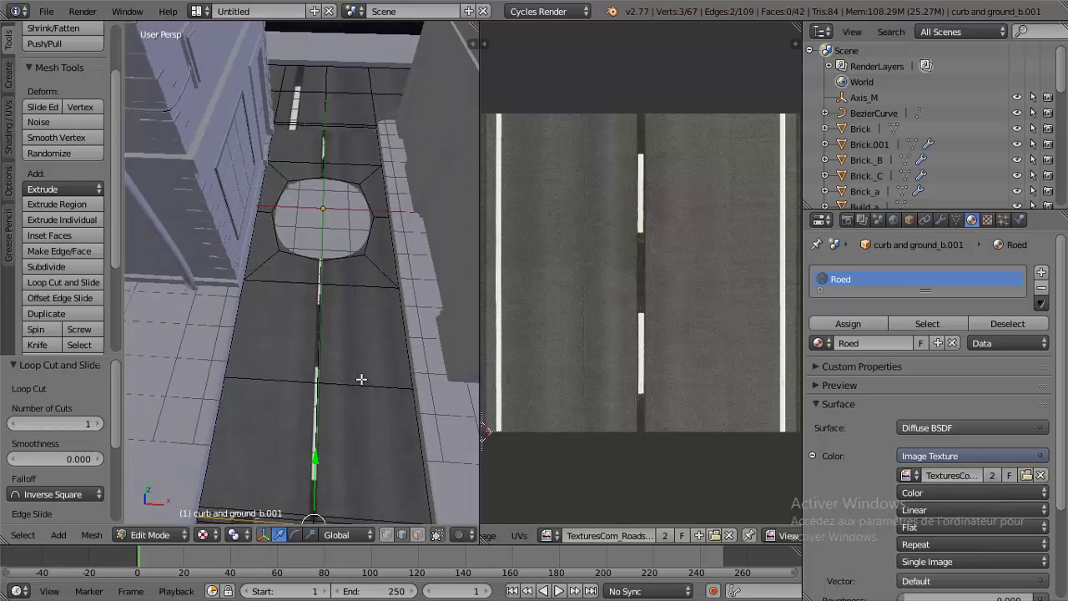
{"action": "key", "text": "Tab"}
{"action": "middle_click_drag", "start_coordinate": [379, 287], "coordinate": [373, 240]}
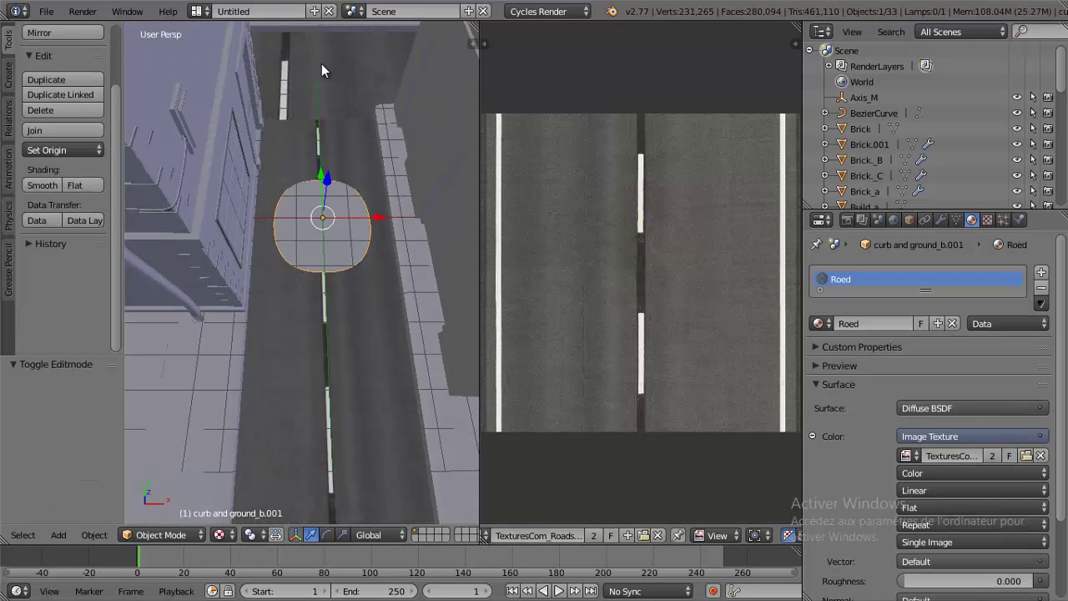
- Enter Edit Mode on the road mesh and clear the current selection
{"action": "key", "text": "Tab"}
{"action": "scroll", "coordinate": [377, 297], "scroll_direction": "up", "scroll_amount": 5}
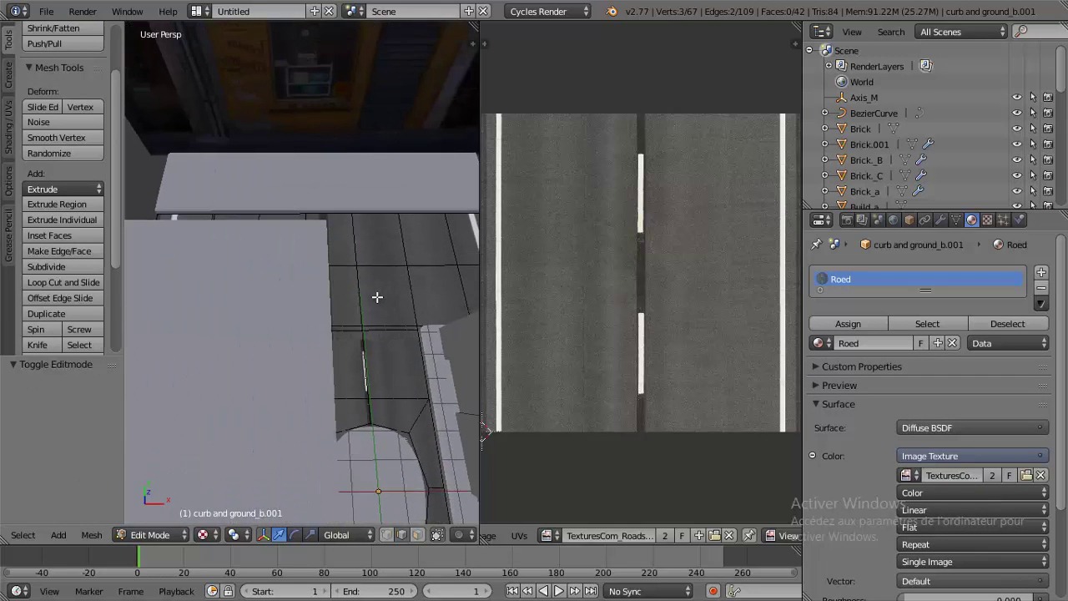
{"action": "scroll", "coordinate": [377, 297], "scroll_direction": "up", "scroll_amount": 2}
{"action": "scroll", "coordinate": [378, 299], "scroll_direction": "up", "scroll_amount": 2}
{"action": "scroll", "coordinate": [394, 276], "scroll_direction": "down", "scroll_amount": 3}
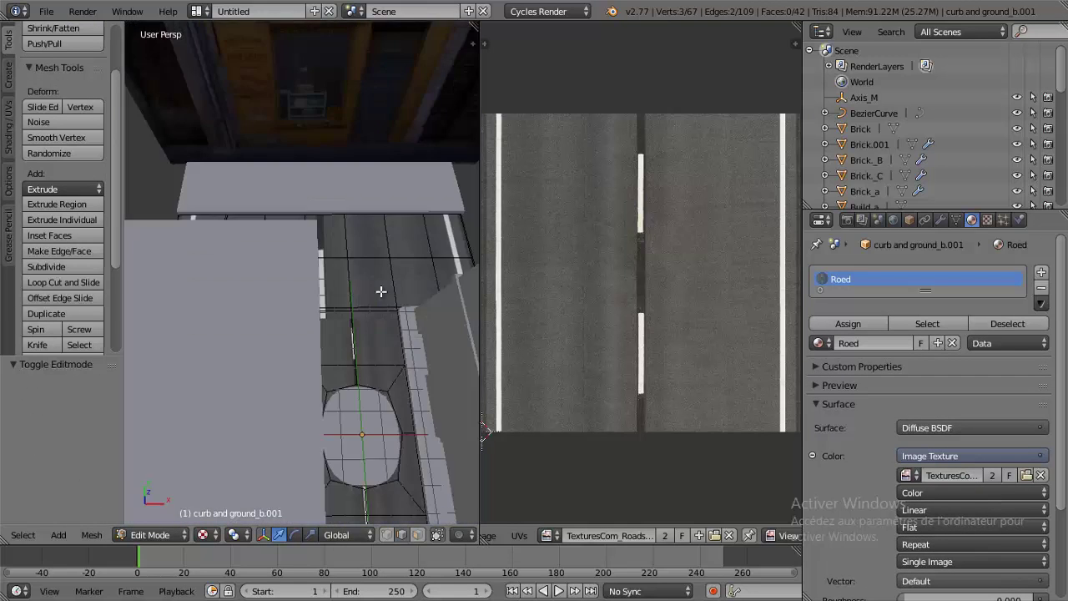
{"action": "scroll", "coordinate": [382, 291], "scroll_direction": "down", "scroll_amount": 1}
{"action": "mouse_move", "coordinate": [382, 291]}
{"action": "middle_mouse_down"}
{"action": "mouse_move", "coordinate": [319, 314]}
{"action": "mouse_move", "coordinate": [342, 334]}
{"action": "middle_mouse_up"}
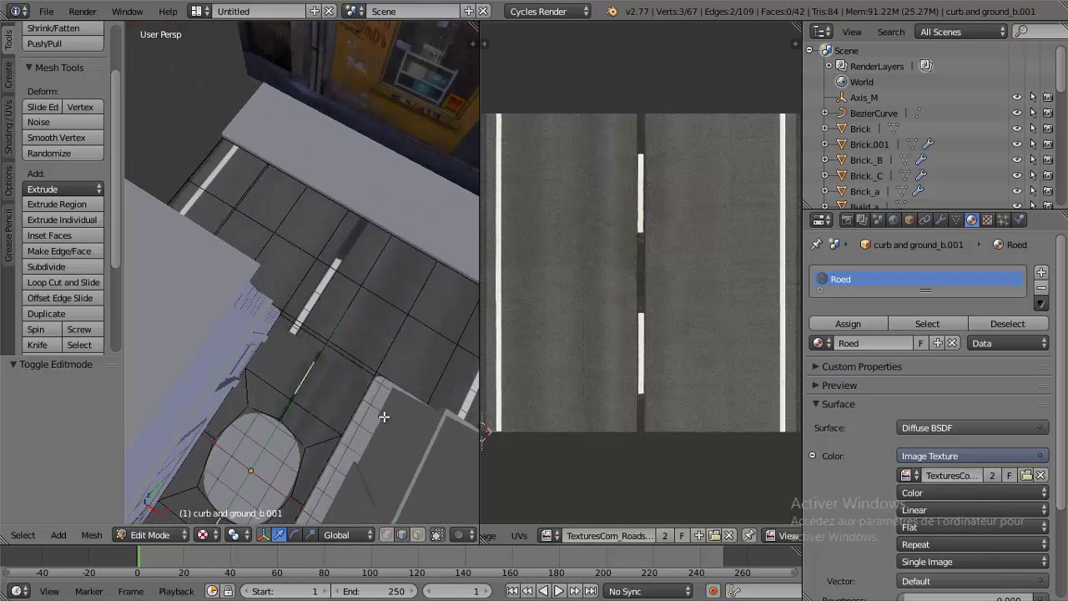
{"action": "right_click", "coordinate": [420, 352], "text": "shift"}
{"action": "middle_click_drag", "start_coordinate": [408, 352], "coordinate": [346, 506]}
{"action": "left_click", "coordinate": [327, 493]}
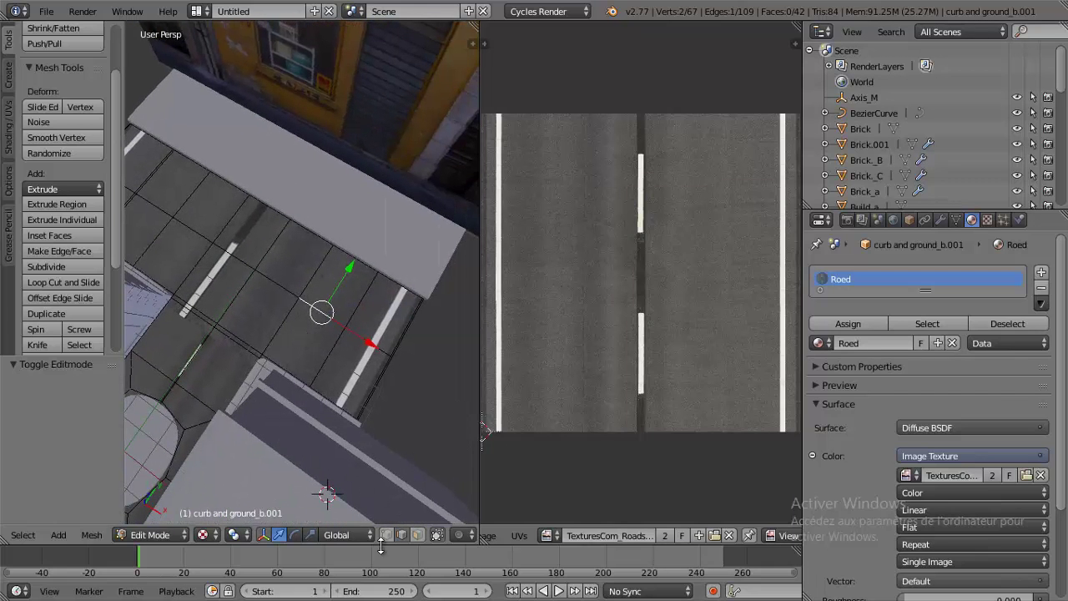
{"action": "key", "text": "a"}
- Select the street's road faces one by one along its length
{"action": "right_click", "coordinate": [364, 391]}
{"action": "right_click", "coordinate": [382, 329], "text": "shift"}
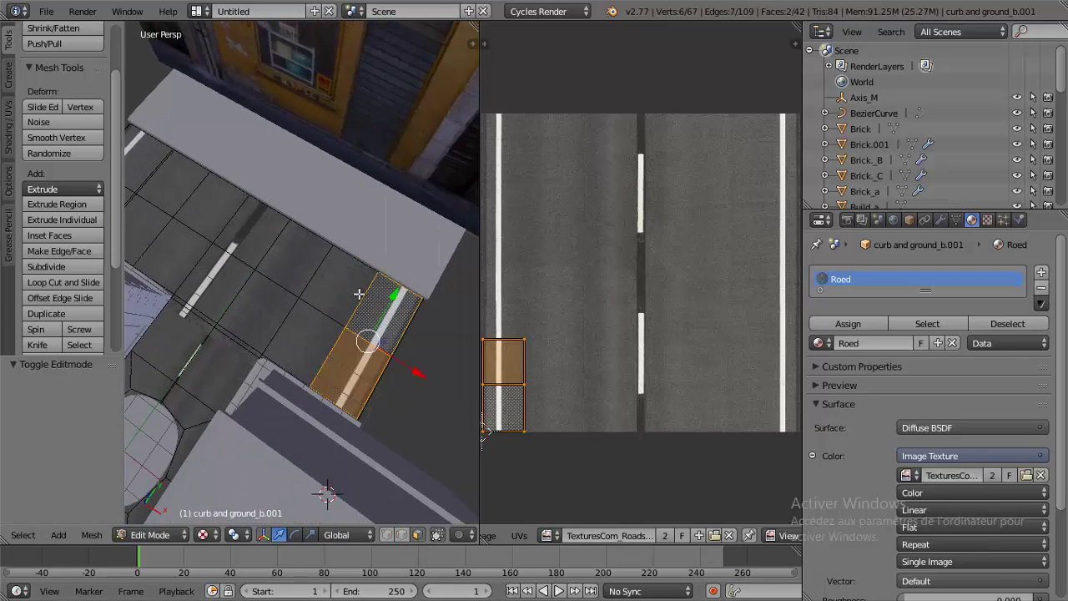
{"action": "right_click", "coordinate": [354, 293], "text": "shift"}
{"action": "right_click", "coordinate": [303, 347], "text": "shift"}
{"action": "right_click", "coordinate": [247, 311], "text": "shift"}
{"action": "right_click", "coordinate": [224, 282], "text": "shift"}
{"action": "right_click", "coordinate": [239, 245], "text": "shift"}
{"action": "right_click", "coordinate": [210, 207], "text": "shift"}
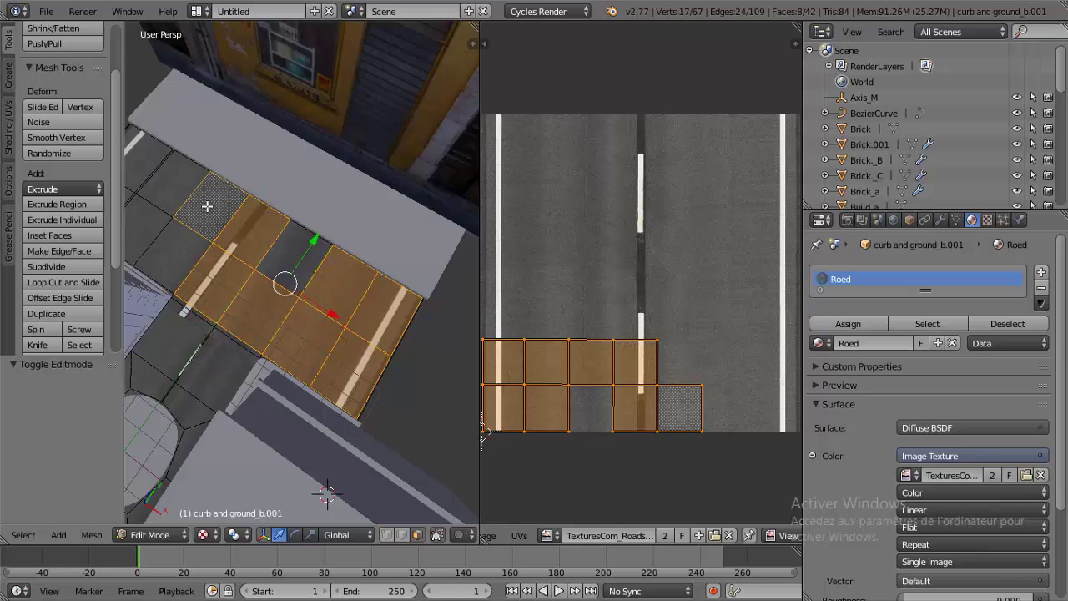
{"action": "right_click", "coordinate": [173, 240], "text": "shift"}
{"action": "right_click", "coordinate": [143, 214], "text": "shift"}
{"action": "right_click", "coordinate": [170, 178], "text": "shift"}
{"action": "mouse_move", "coordinate": [171, 179]}
{"action": "middle_mouse_down"}
{"action": "mouse_move", "coordinate": [298, 227]}
{"action": "mouse_move", "coordinate": [258, 203]}
{"action": "middle_mouse_up"}
{"action": "right_click", "coordinate": [250, 201], "text": "shift"}
{"action": "right_click", "coordinate": [219, 258], "text": "shift"}
- Add the grey curb faces to the selection, making eighteen faces in total
{"action": "middle_click_drag", "start_coordinate": [219, 258], "coordinate": [262, 239]}
{"action": "scroll", "coordinate": [264, 241], "scroll_direction": "up", "scroll_amount": 3}
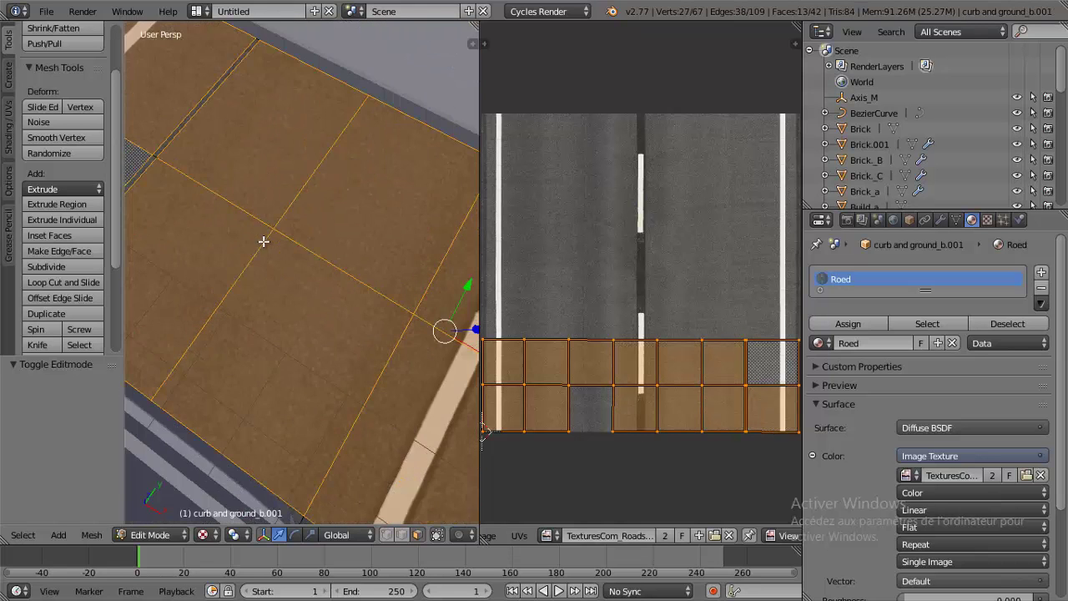
{"action": "middle_click_drag", "start_coordinate": [192, 181], "coordinate": [220, 212]}
{"action": "right_click", "coordinate": [175, 201], "text": "shift"}
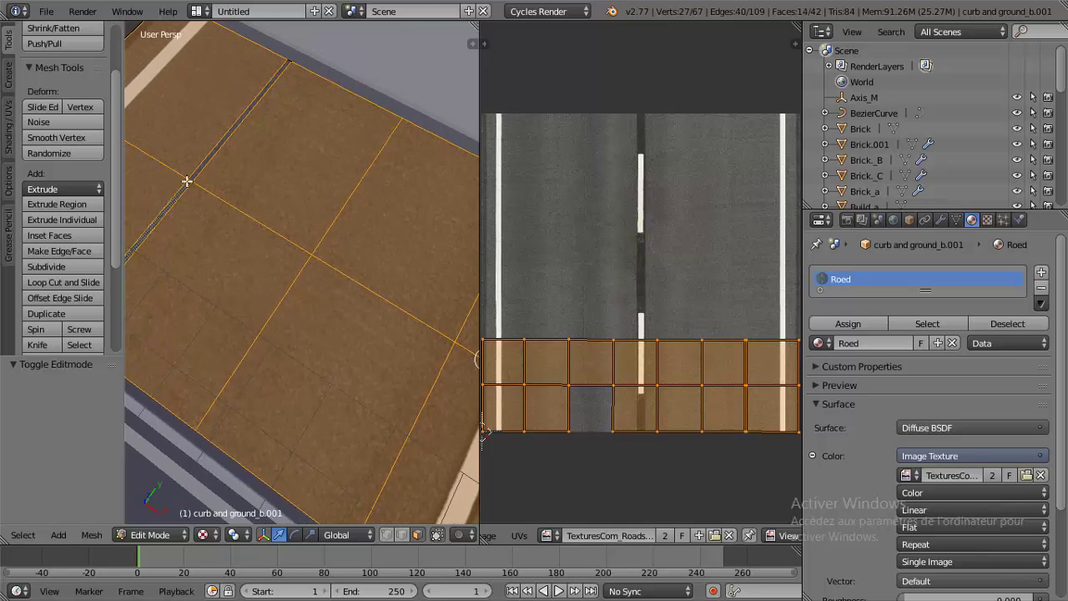
{"action": "right_click", "coordinate": [205, 160], "text": "shift"}
{"action": "mouse_move", "coordinate": [376, 343]}
{"action": "middle_mouse_down"}
{"action": "mouse_move", "coordinate": [279, 287]}
{"action": "mouse_move", "coordinate": [273, 303]}
{"action": "mouse_move", "coordinate": [431, 340]}
{"action": "mouse_move", "coordinate": [439, 353]}
{"action": "mouse_move", "coordinate": [274, 284]}
{"action": "middle_mouse_up"}
{"action": "right_click", "coordinate": [406, 336], "text": "shift"}
{"action": "right_click", "coordinate": [441, 326], "text": "shift"}
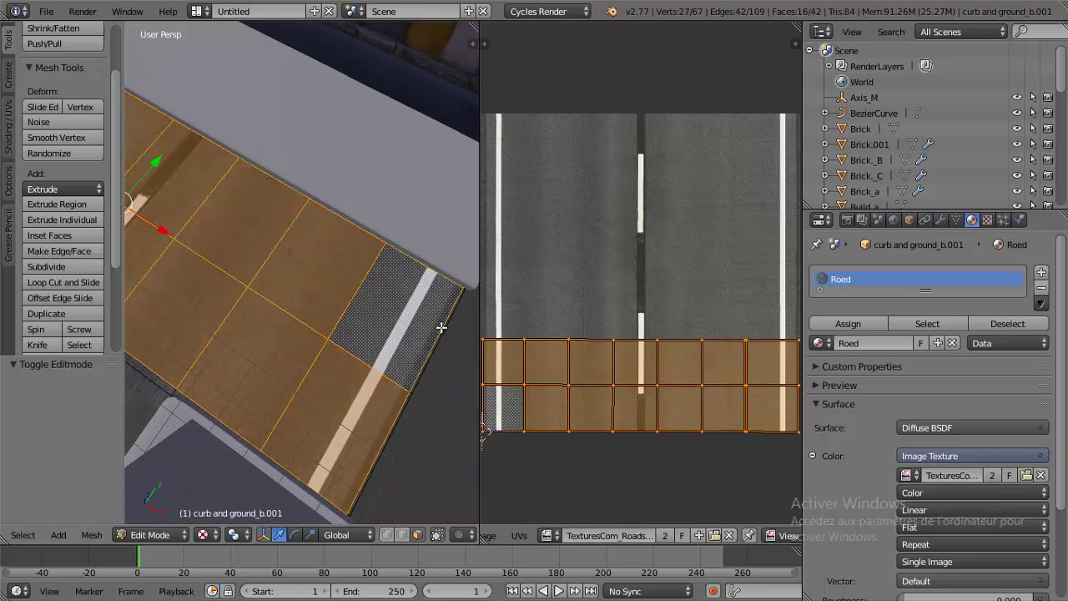
{"action": "right_click", "coordinate": [442, 334], "text": "shift"}
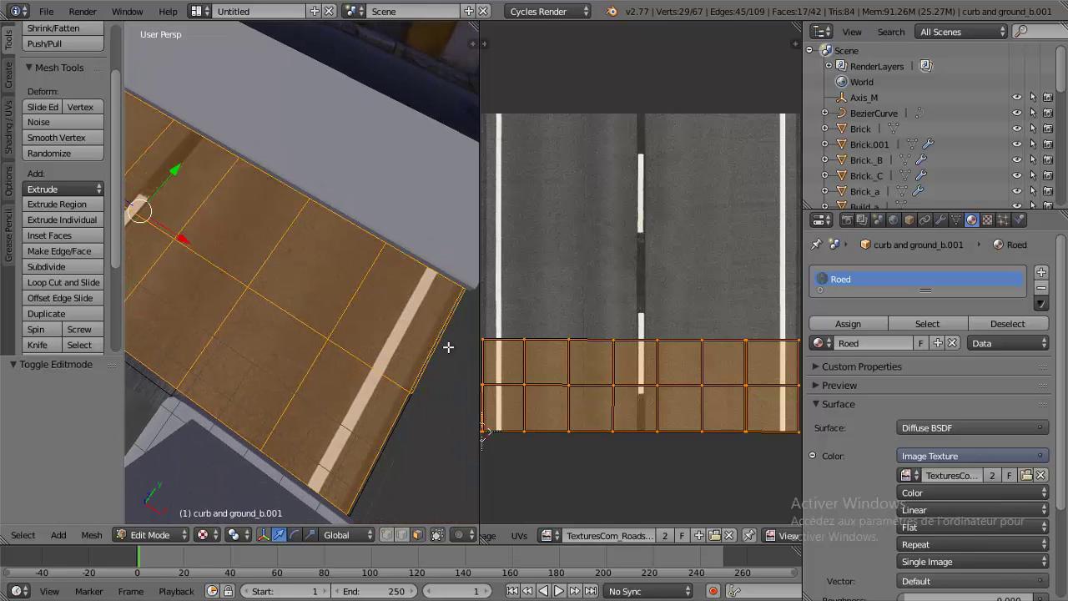
{"action": "right_click", "coordinate": [390, 434], "text": "shift"}
{"action": "scroll", "coordinate": [401, 425], "scroll_direction": "down", "scroll_amount": 4}
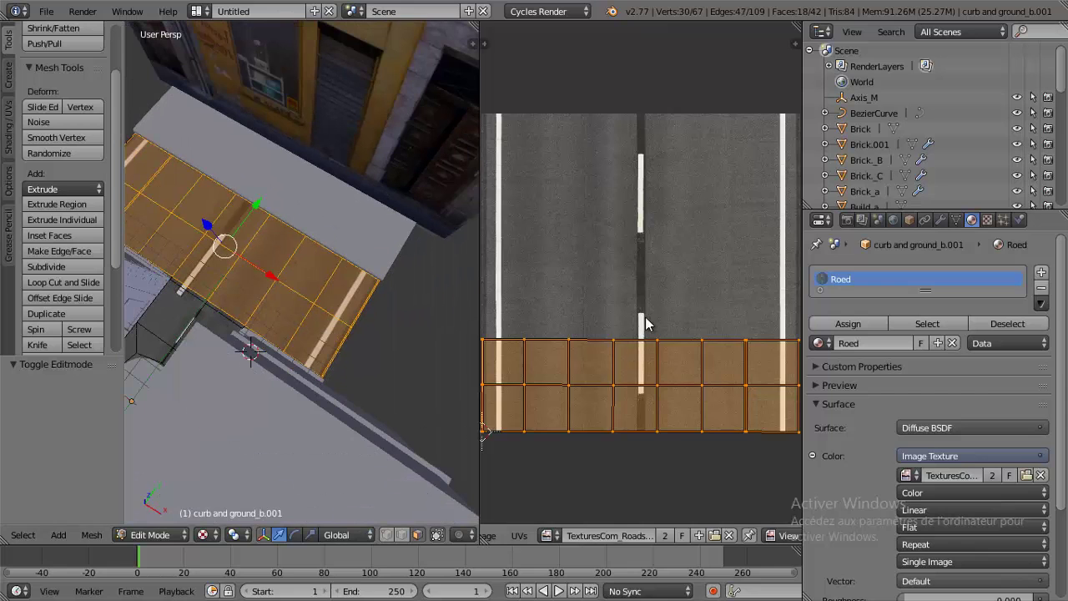
{"action": "scroll", "coordinate": [699, 284], "scroll_direction": "down", "scroll_amount": 3}
- Assign Roed to the selected faces, rotate their UVs 90° and scale them about 2.6x
{"action": "left_click", "coordinate": [848, 323]}
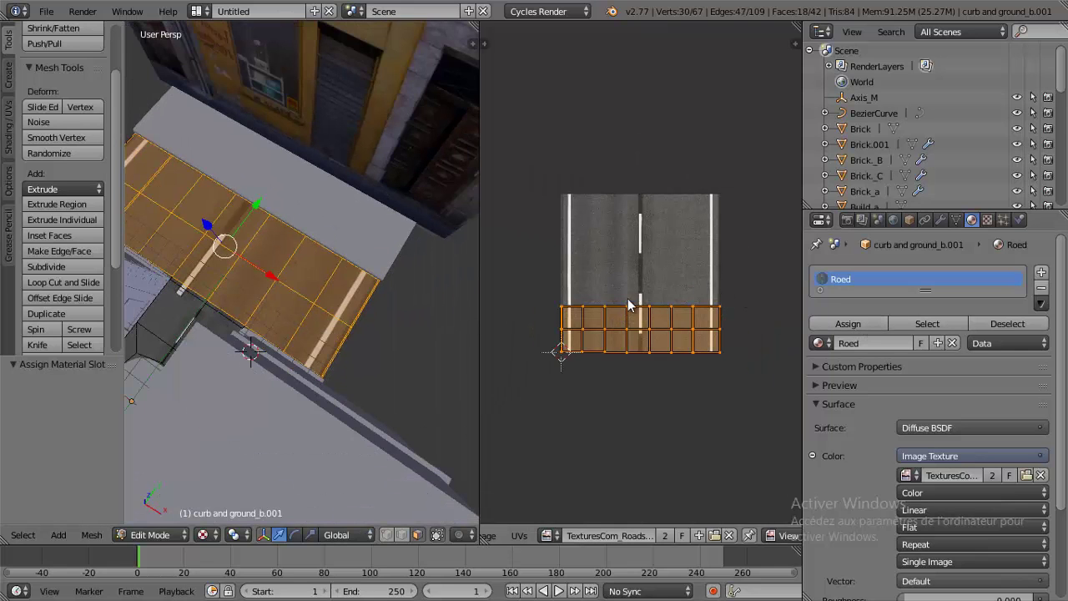
{"action": "key", "text": "r"}
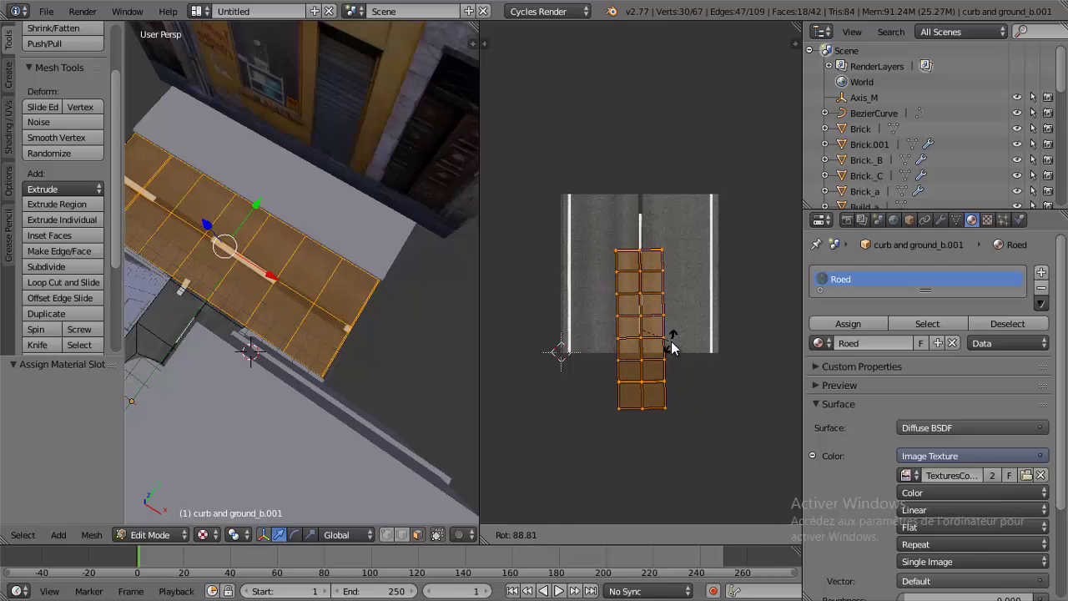
{"action": "left_click", "coordinate": [673, 347]}
{"action": "key", "text": "s"}
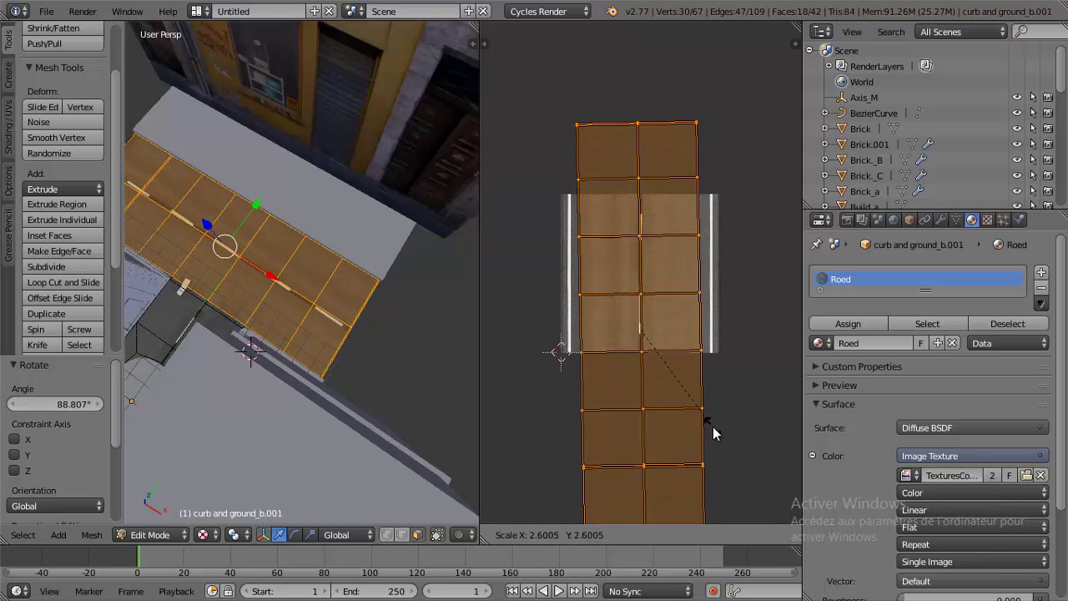
{"action": "left_click", "coordinate": [712, 427]}
- Rotate the UVs slightly, rescale them about 1.08x, and return to Object Mode
{"action": "key", "text": "r"}
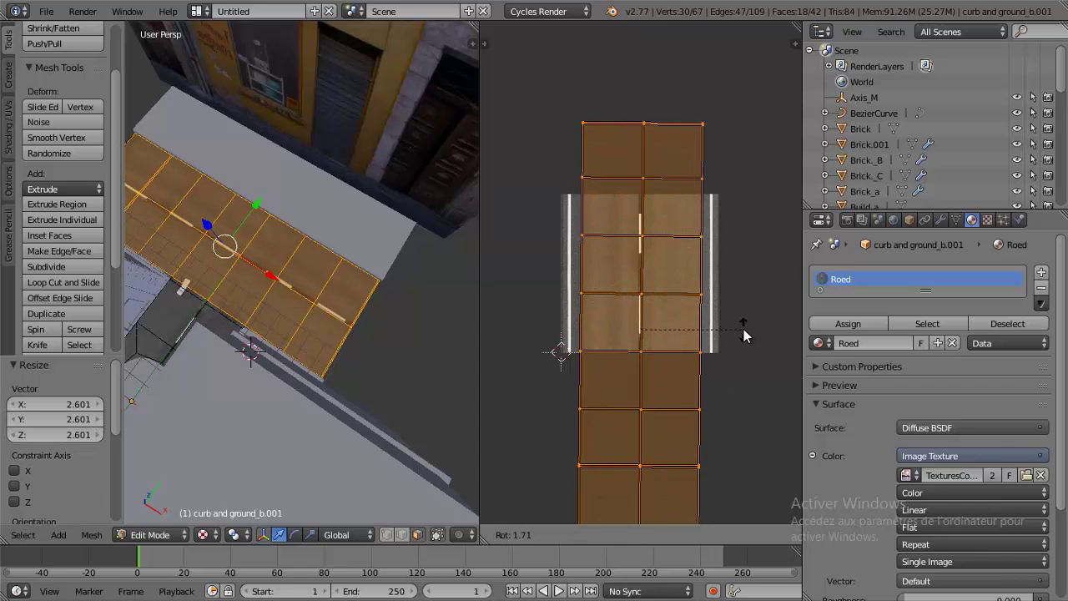
{"action": "left_click", "coordinate": [742, 337]}
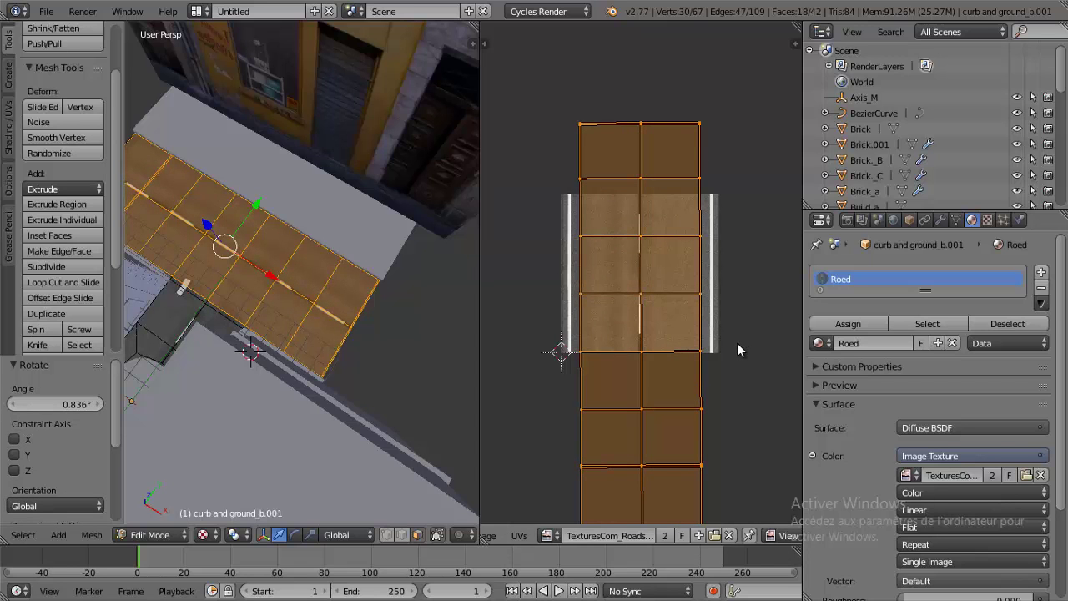
{"action": "key", "text": "s"}
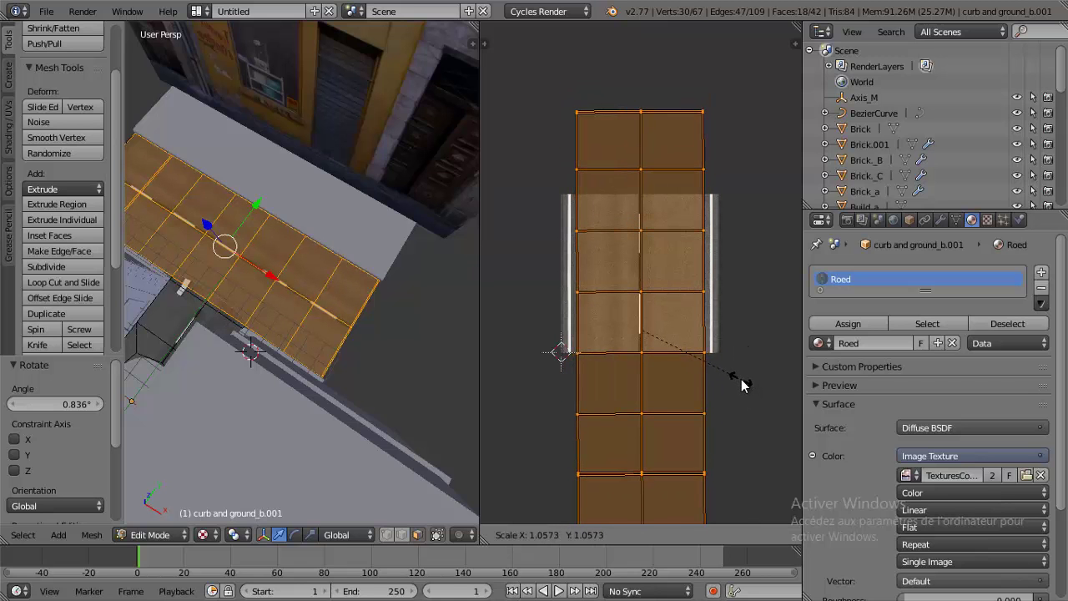
{"action": "left_click", "coordinate": [742, 386]}
{"action": "scroll", "coordinate": [730, 357], "scroll_direction": "down", "scroll_amount": 4}
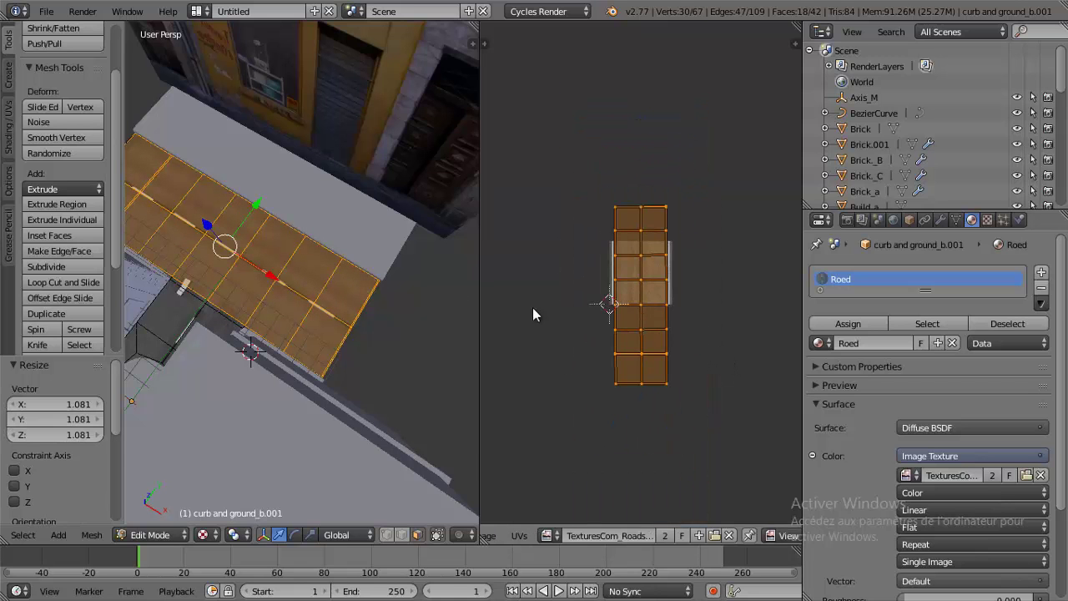
{"action": "mouse_move", "coordinate": [401, 292]}
{"action": "middle_mouse_down"}
{"action": "mouse_move", "coordinate": [346, 272]}
{"action": "mouse_move", "coordinate": [322, 298]}
{"action": "mouse_move", "coordinate": [380, 248]}
{"action": "middle_mouse_up"}
{"action": "key", "text": "Tab"}
- Move to a street-level view and select the building Build_a
{"action": "scroll", "coordinate": [377, 277], "scroll_direction": "up", "scroll_amount": 2}
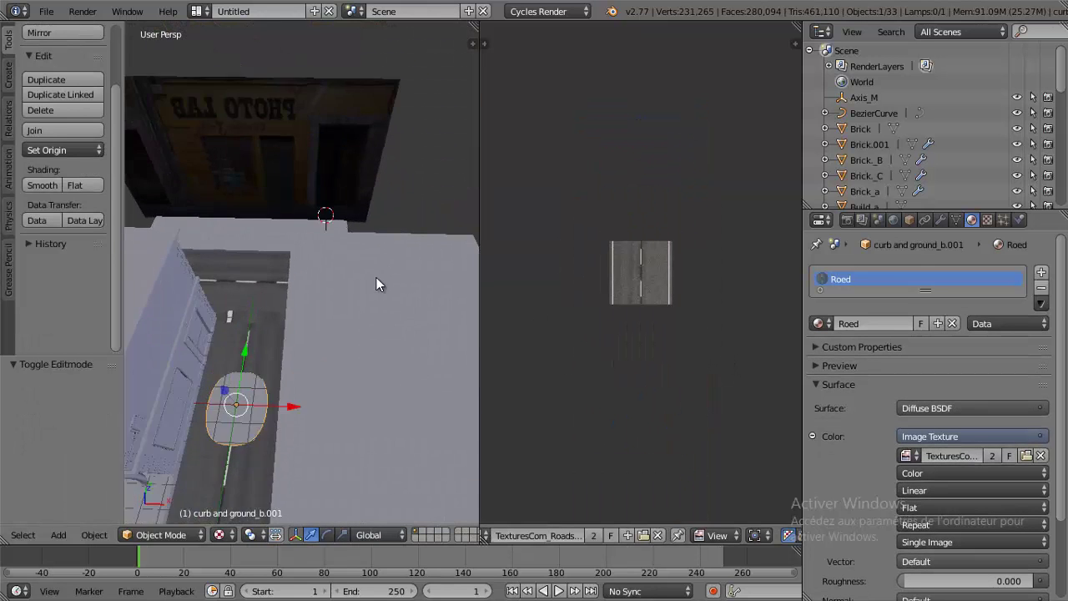
{"action": "scroll", "coordinate": [393, 236], "scroll_direction": "up", "scroll_amount": 2}
{"action": "scroll", "coordinate": [392, 236], "scroll_direction": "down", "scroll_amount": 3}
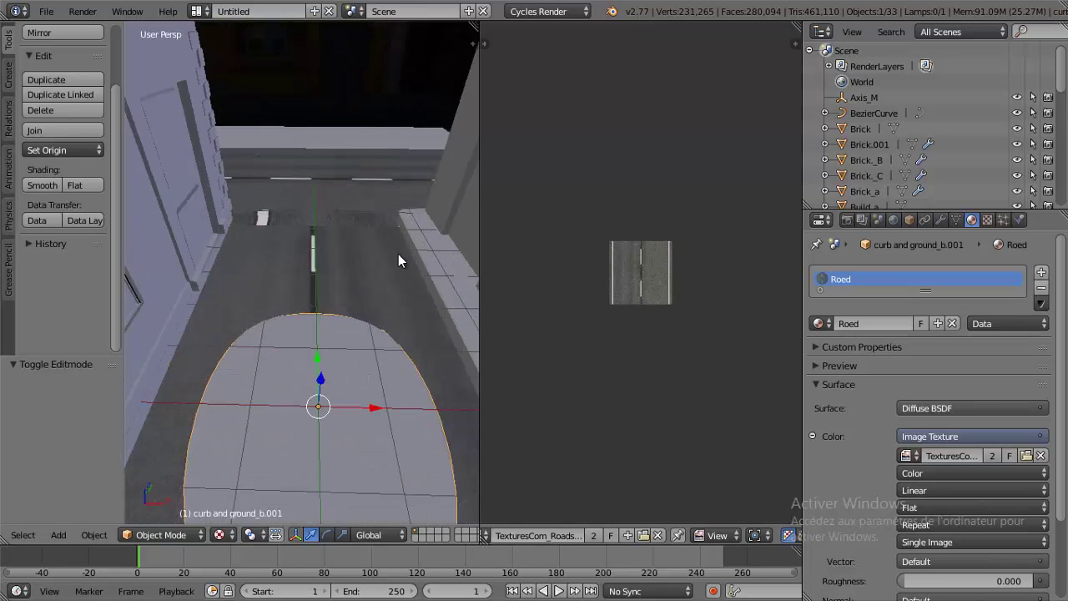
{"action": "mouse_move", "coordinate": [399, 254]}
{"action": "middle_mouse_down"}
{"action": "mouse_move", "coordinate": [381, 291]}
{"action": "mouse_move", "coordinate": [375, 271]}
{"action": "mouse_move", "coordinate": [376, 296]}
{"action": "middle_mouse_up"}
{"action": "scroll", "coordinate": [389, 304], "scroll_direction": "down", "scroll_amount": 3}
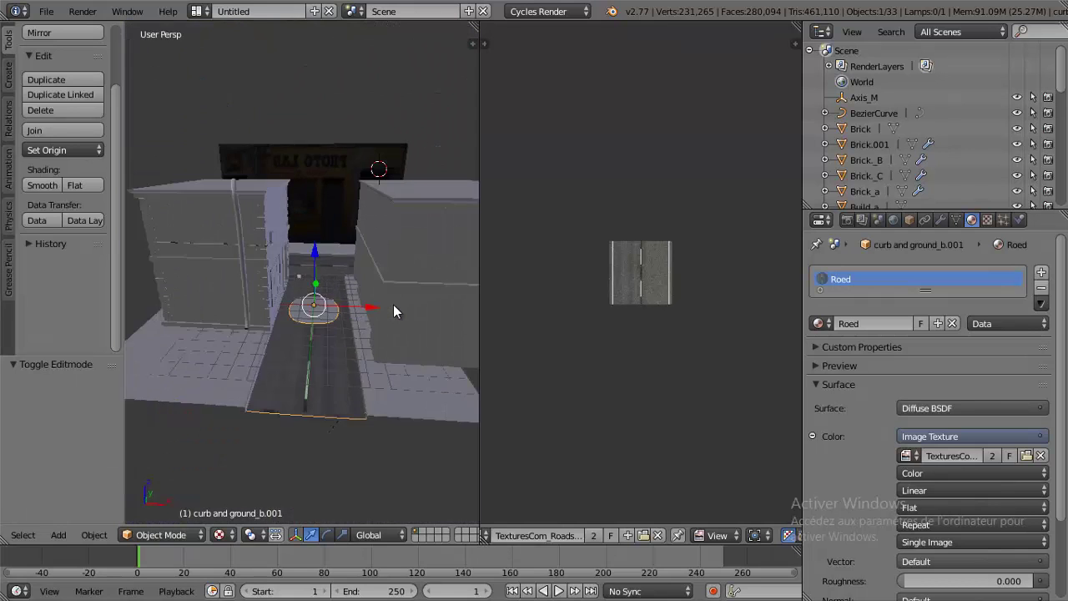
{"action": "right_click", "coordinate": [211, 361]}
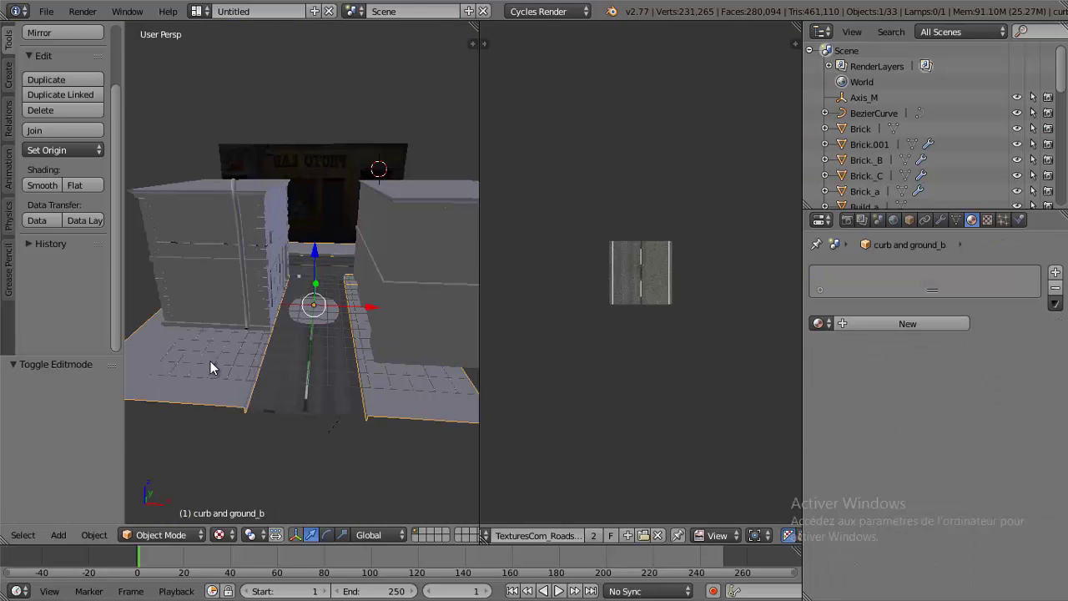
{"action": "middle_click_drag", "start_coordinate": [210, 361], "coordinate": [224, 367]}
{"action": "scroll", "coordinate": [225, 367], "scroll_direction": "down", "scroll_amount": 2}
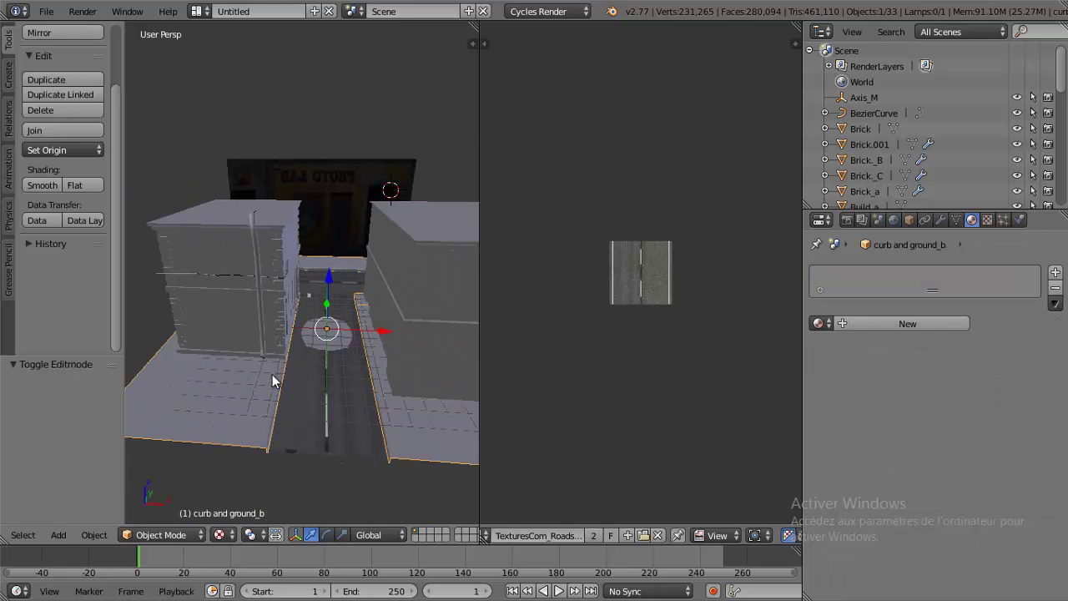
{"action": "right_click", "coordinate": [201, 329]}
{"action": "scroll", "coordinate": [205, 325], "scroll_direction": "up", "scroll_amount": 2}
{"action": "scroll", "coordinate": [210, 321], "scroll_direction": "up", "scroll_amount": 1}
{"action": "scroll", "coordinate": [229, 305], "scroll_direction": "up", "scroll_amount": 2}
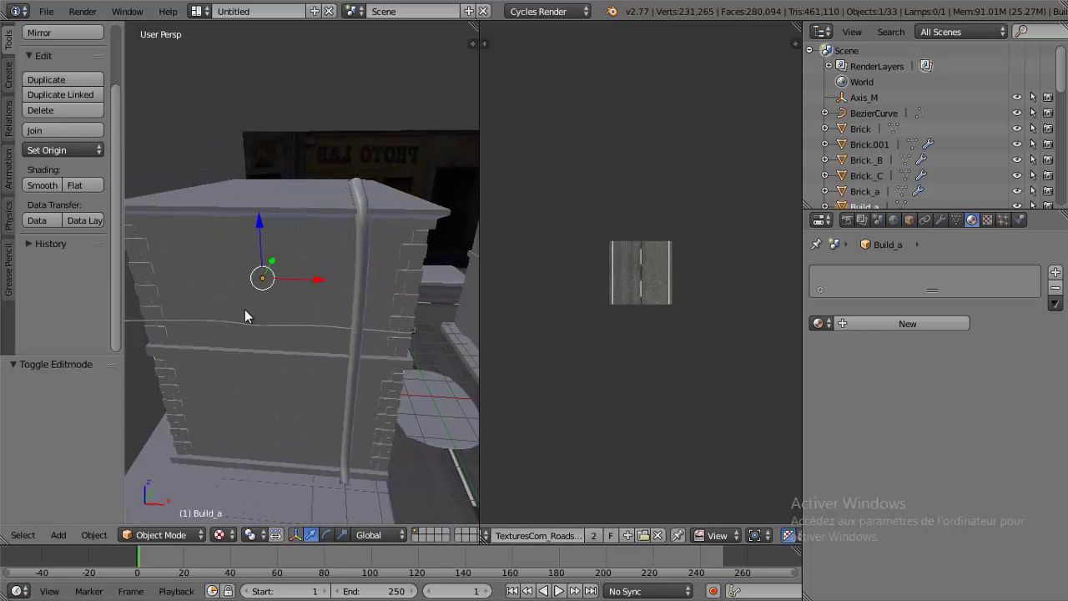
- In Edit Mode, select Build_a's upper, middle and lower front faces
{"action": "key", "text": "Tab"}
{"action": "right_click", "coordinate": [270, 293]}
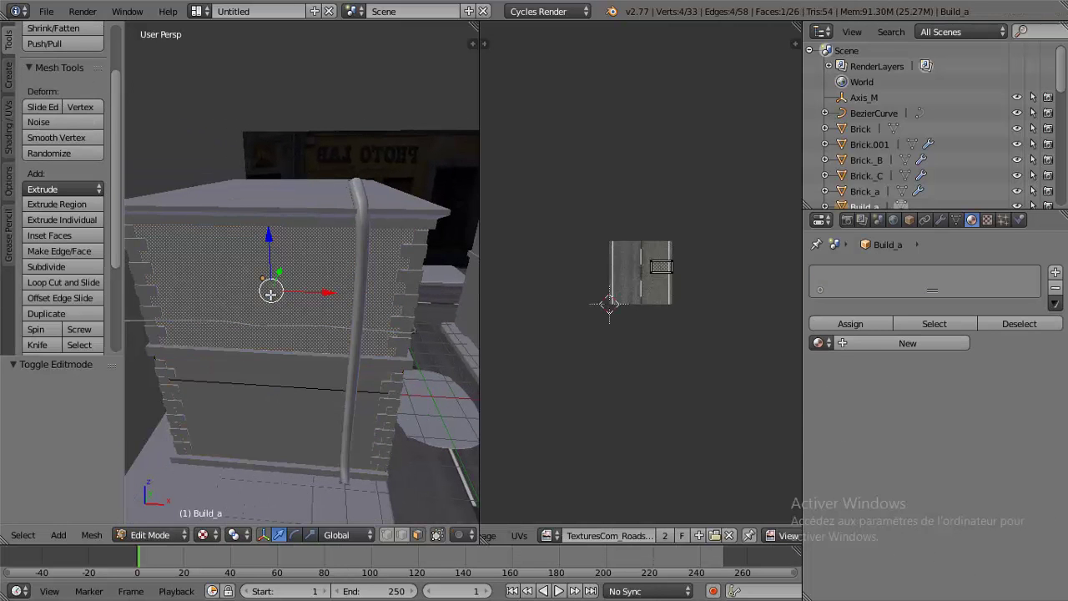
{"action": "right_click", "coordinate": [262, 399], "text": "shift"}
{"action": "scroll", "coordinate": [260, 380], "scroll_direction": "up", "scroll_amount": 3}
{"action": "right_click", "coordinate": [261, 308], "text": "shift"}
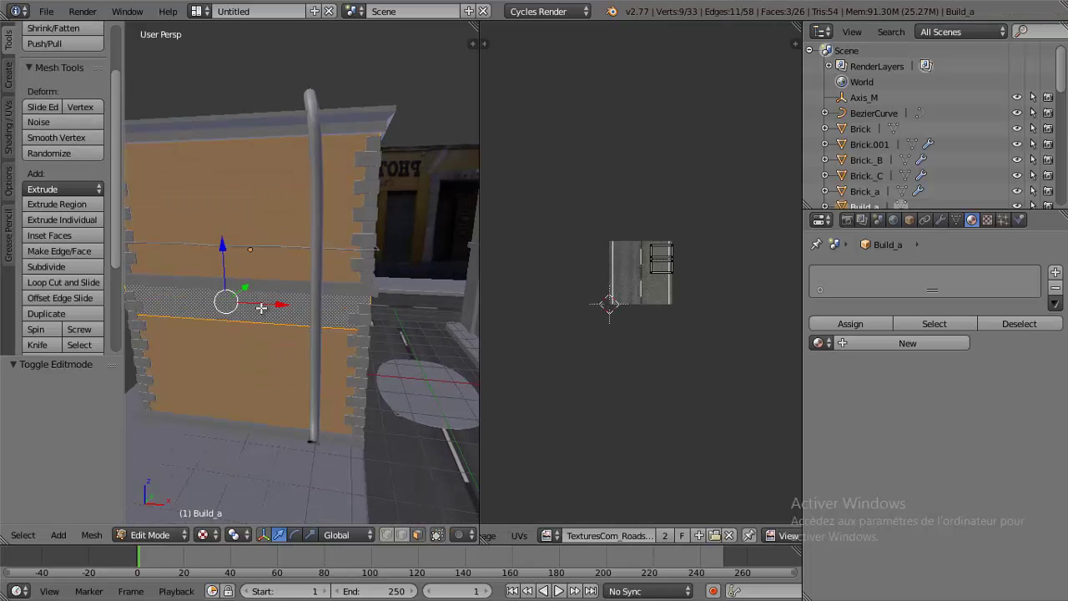
{"action": "middle_click_drag", "start_coordinate": [261, 308], "coordinate": [237, 296]}
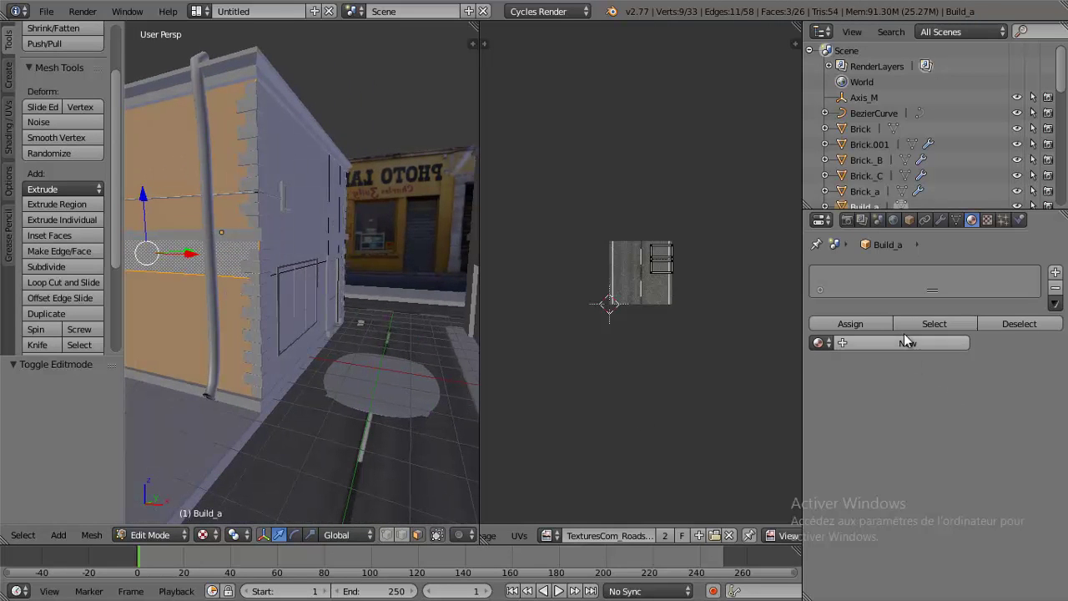
- Create a new material named Brick for the selected faces
{"action": "left_click", "coordinate": [906, 344]}
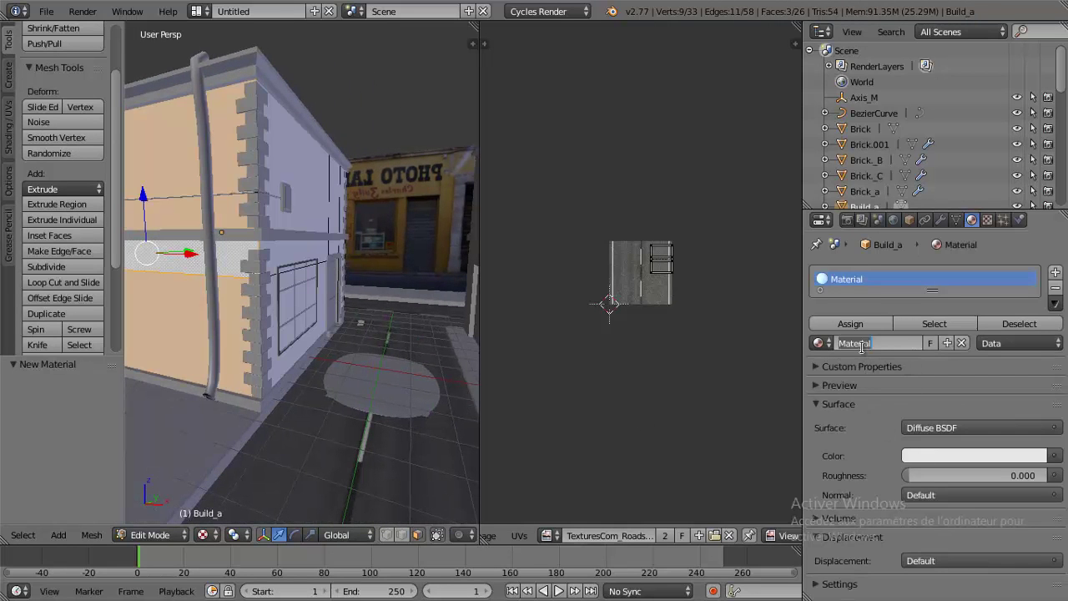
{"action": "type", "text": "Brick"}
{"action": "key", "text": "Return"}
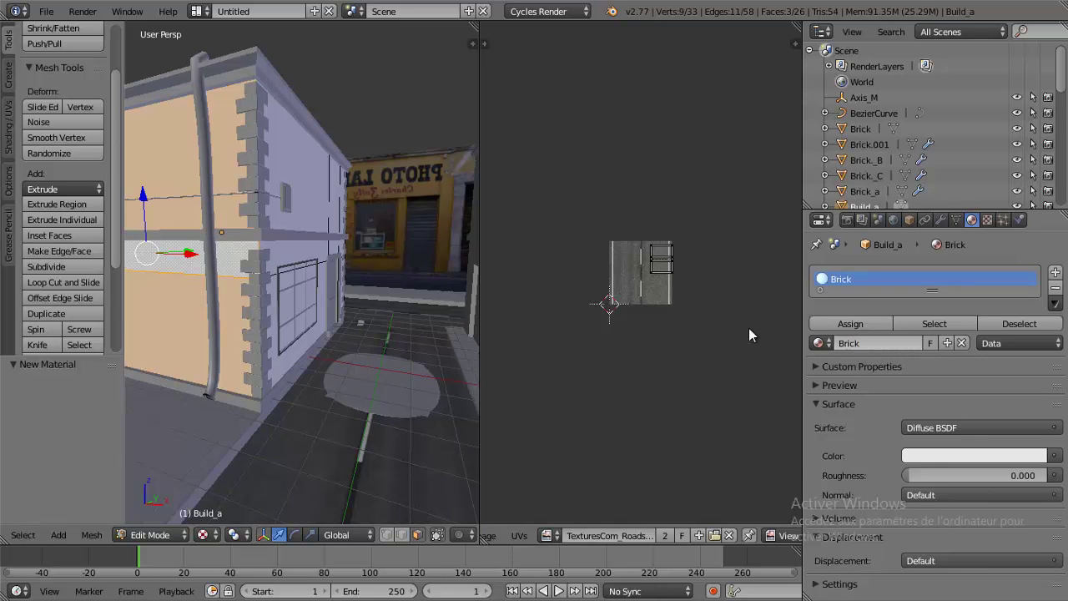
{"action": "mouse_move", "coordinate": [310, 237]}
{"action": "middle_mouse_down"}
{"action": "mouse_move", "coordinate": [362, 282]}
{"action": "mouse_move", "coordinate": [493, 268]}
{"action": "middle_mouse_up"}
{"action": "scroll", "coordinate": [618, 247], "scroll_direction": "up", "scroll_amount": 3}
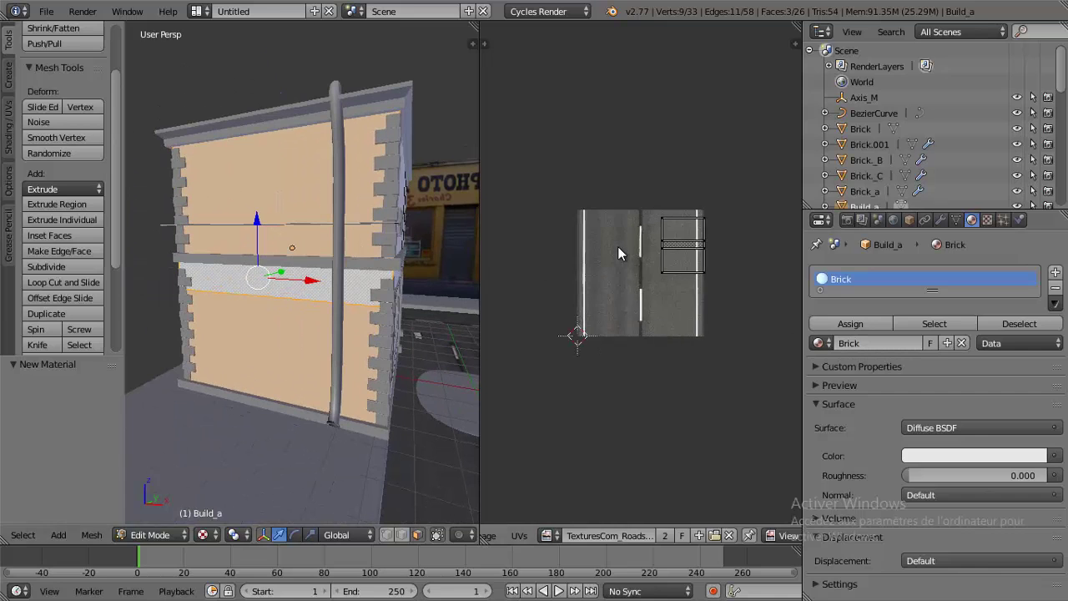
- Create a new texture for the wall and name it Brick
{"action": "left_click", "coordinate": [989, 222]}
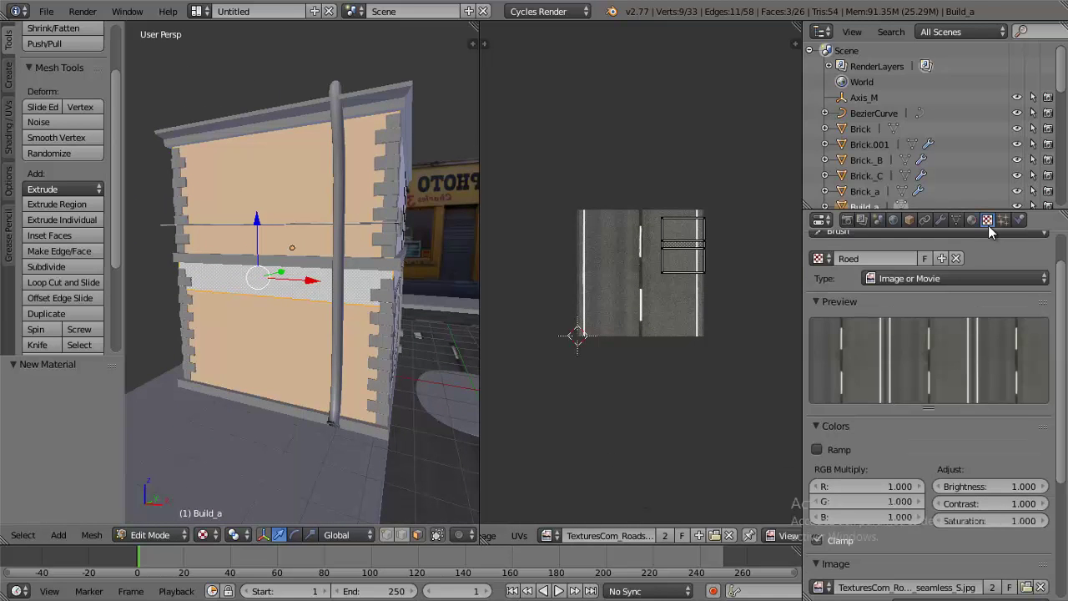
{"action": "left_click", "coordinate": [942, 258]}
{"action": "scroll", "coordinate": [919, 276], "scroll_direction": "up", "scroll_amount": 2}
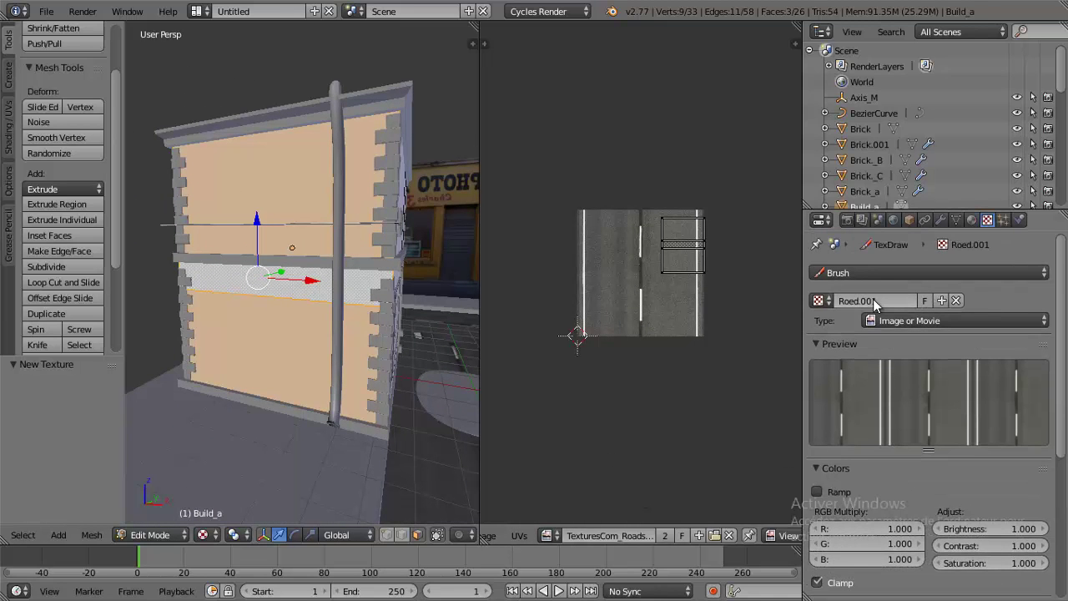
{"action": "left_click", "coordinate": [873, 299]}
{"action": "type", "text": "Bric"}
{"action": "type", "text": "k"}
{"action": "key", "text": "Return"}
- Load the TexturesCom_BrickSmallDirty0203_3_M.jpg image into the Brick texture
{"action": "scroll", "coordinate": [893, 392], "scroll_direction": "down", "scroll_amount": 3}
{"action": "scroll", "coordinate": [907, 449], "scroll_direction": "down", "scroll_amount": 2}
{"action": "scroll", "coordinate": [908, 448], "scroll_direction": "down", "scroll_amount": 2}
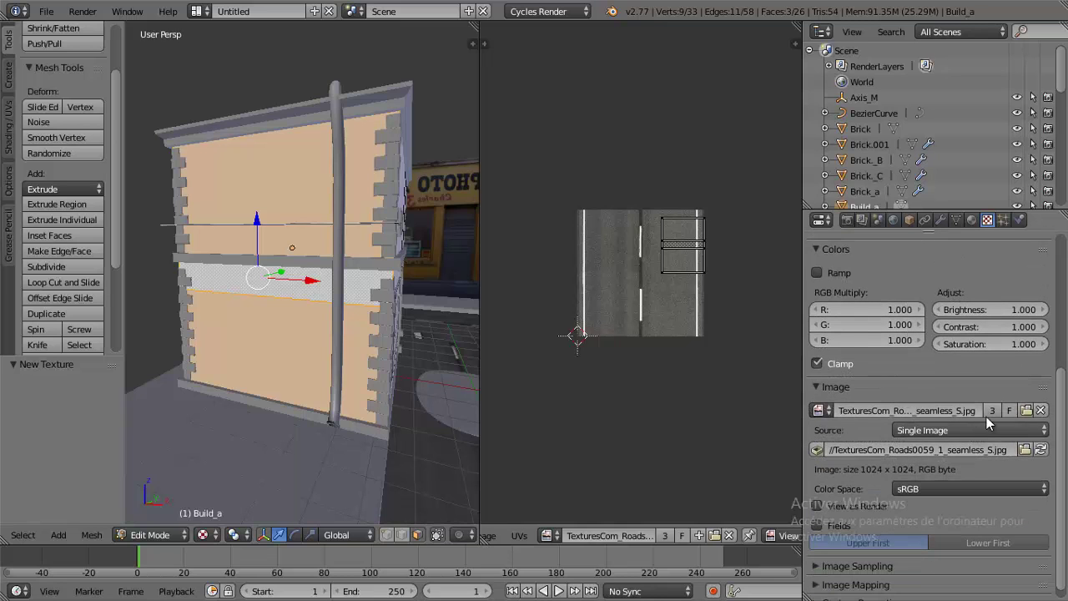
{"action": "left_click", "coordinate": [1026, 410]}
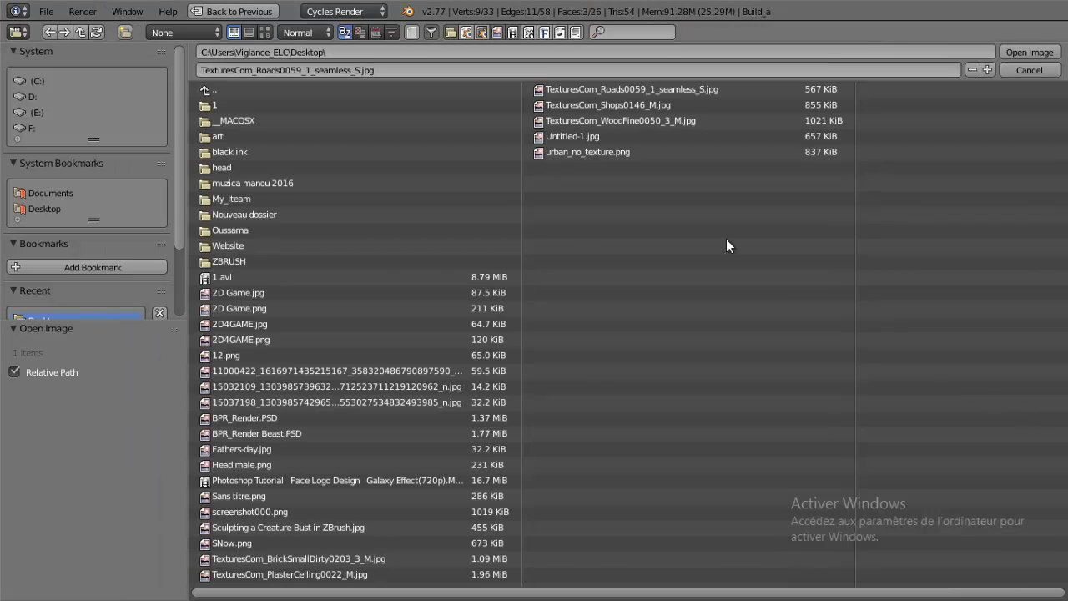
{"action": "left_click", "coordinate": [265, 31]}
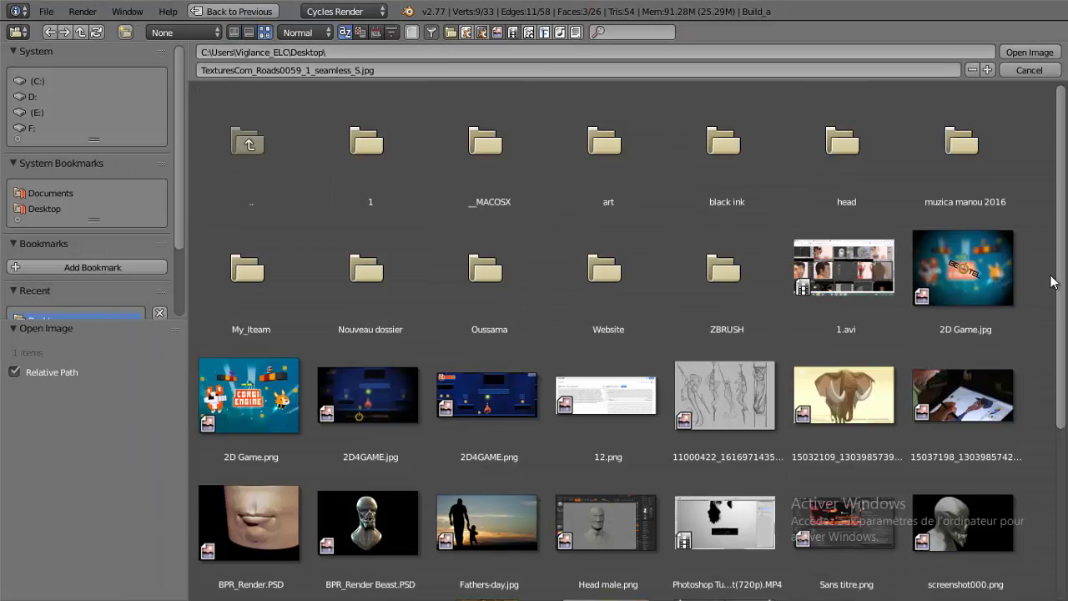
{"action": "left_click_drag", "start_coordinate": [1061, 179], "coordinate": [1063, 375]}
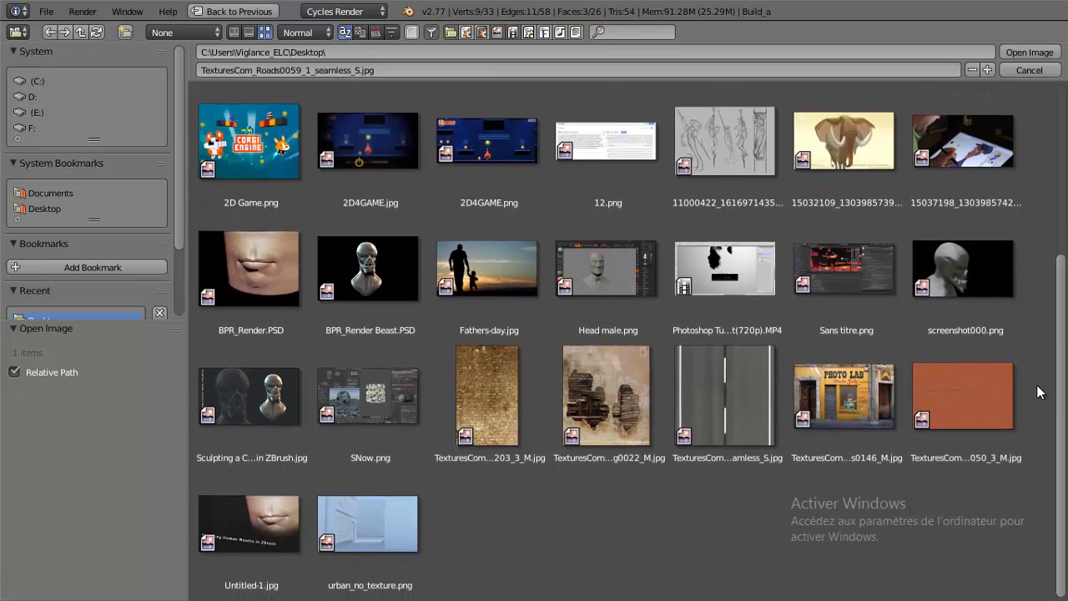
{"action": "double_click", "coordinate": [485, 401]}
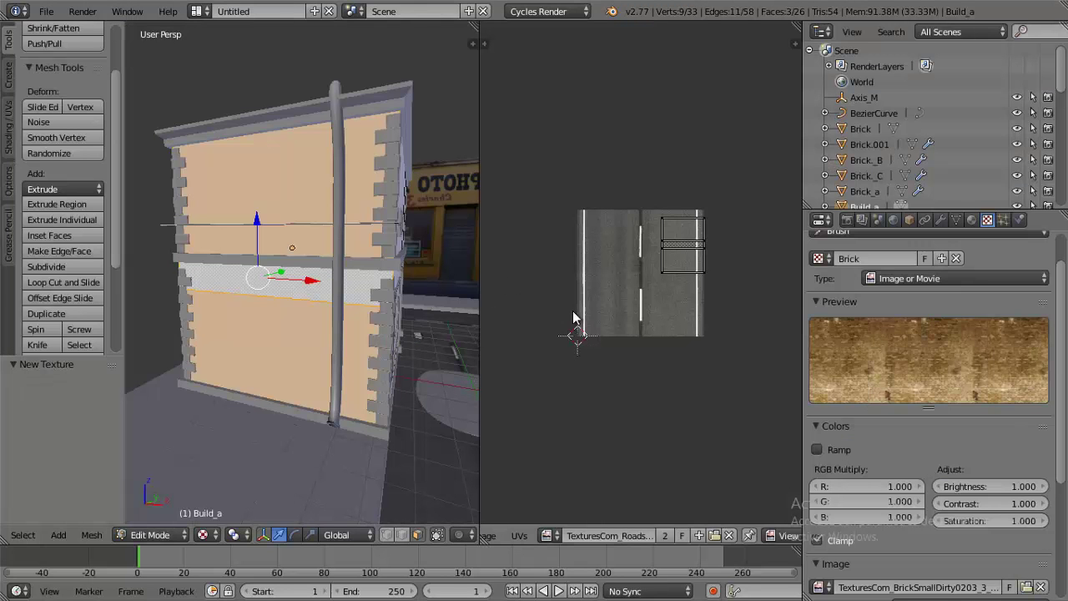
- Display the brick image behind the building's UVs in the image editor
{"action": "left_click", "coordinate": [546, 540]}
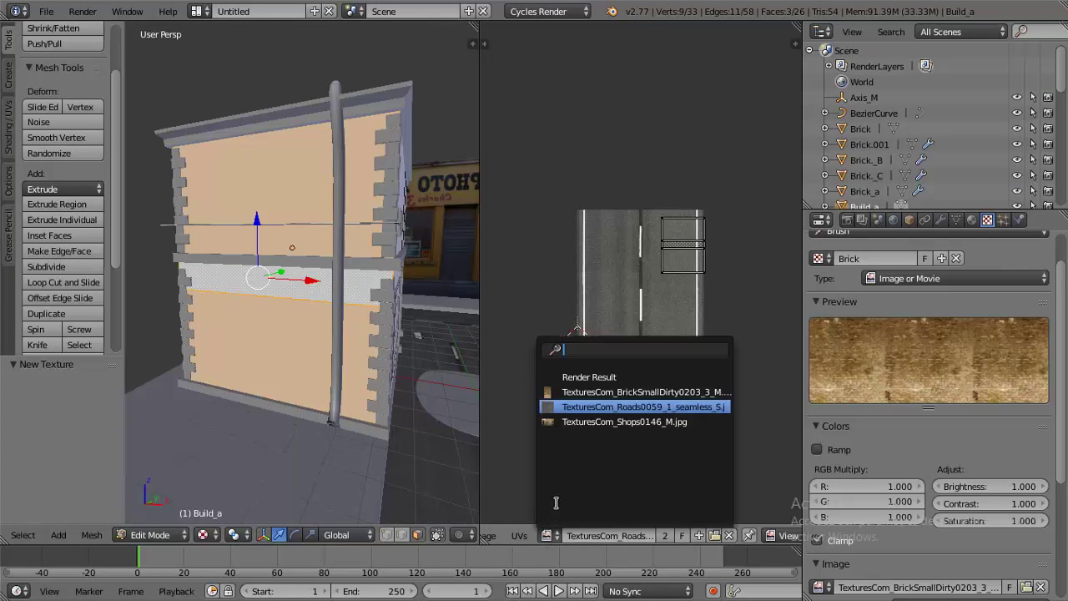
{"action": "left_click", "coordinate": [598, 393]}
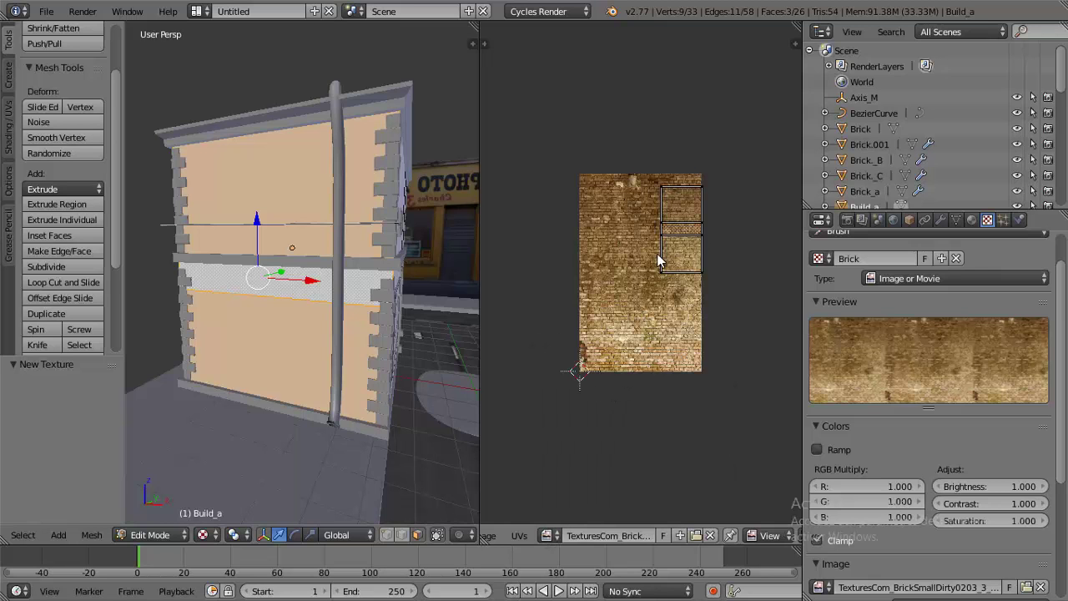
{"action": "middle_click_drag", "start_coordinate": [321, 367], "coordinate": [326, 417]}
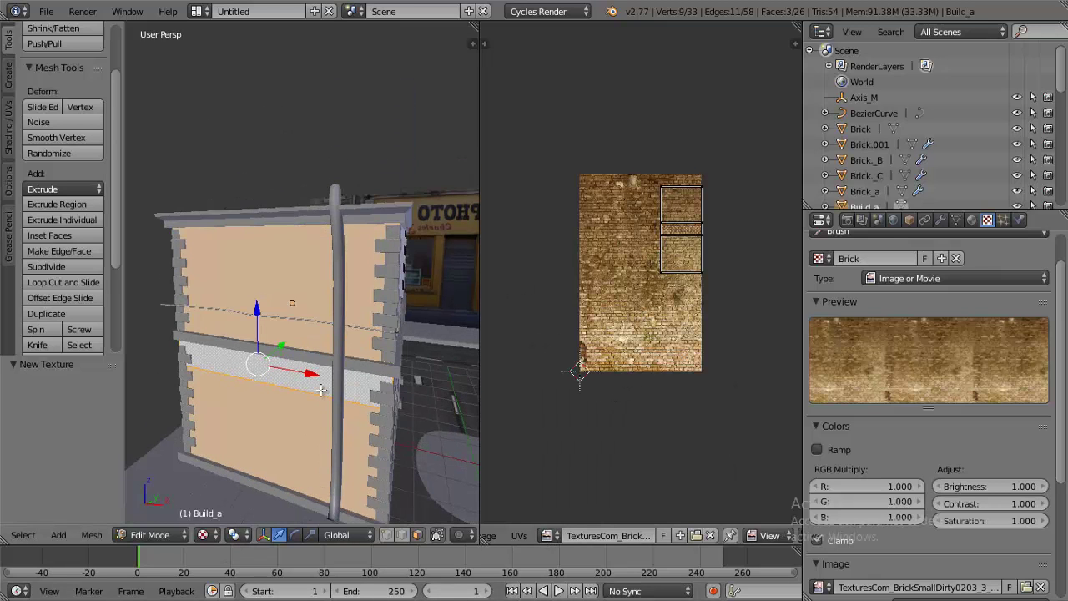
{"action": "left_click", "coordinate": [970, 221]}
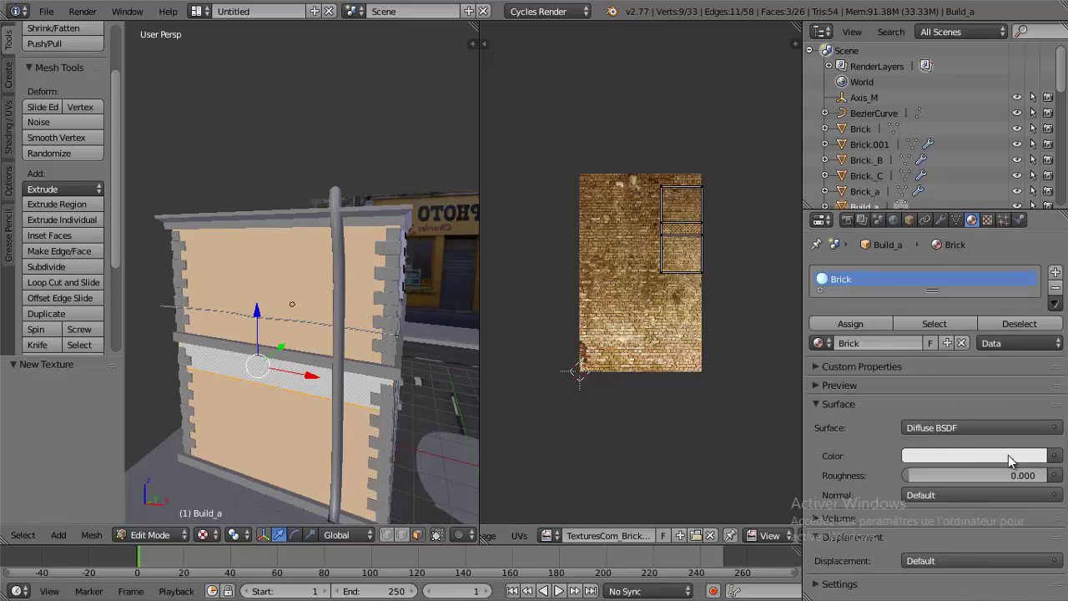
- Feed the BrickSmallDirty image into the Brick material's Color, then select all wall UVs for scaling
{"action": "left_click", "coordinate": [1054, 456]}
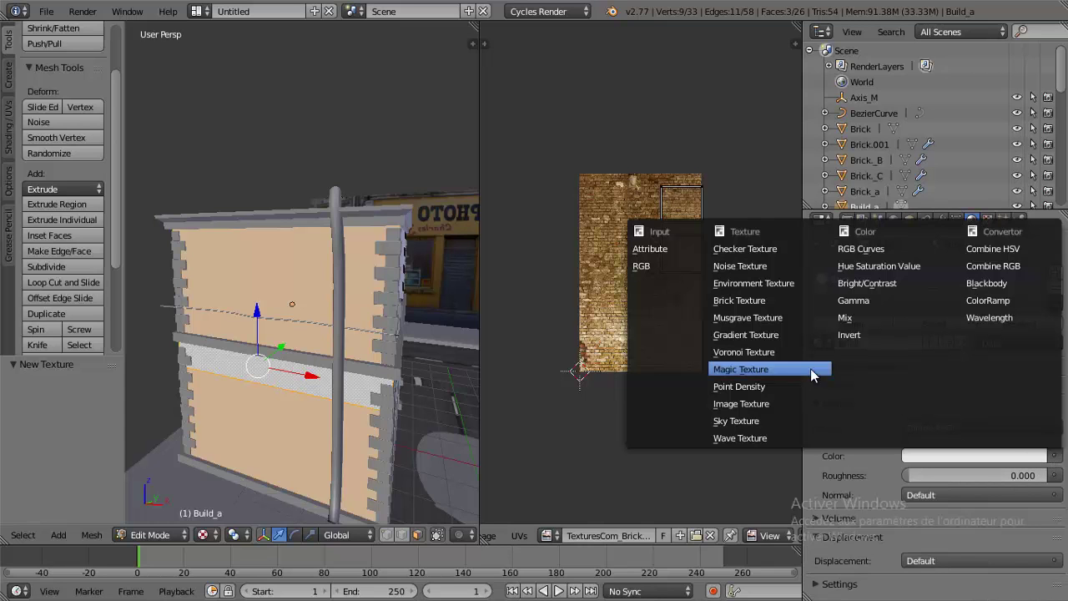
{"action": "left_click", "coordinate": [784, 402]}
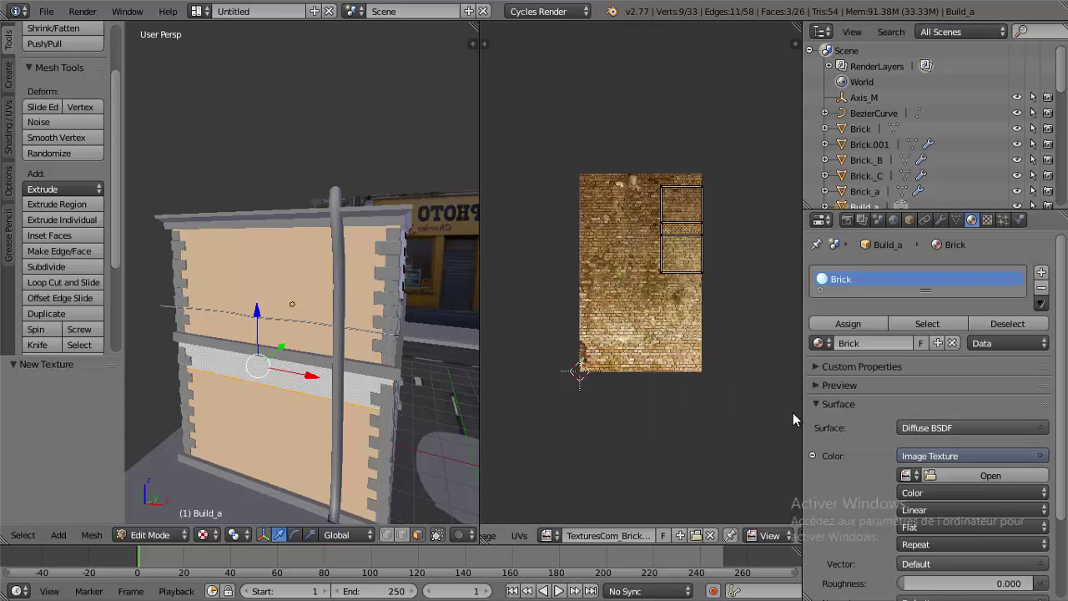
{"action": "left_click", "coordinate": [906, 475]}
{"action": "left_click", "coordinate": [776, 333]}
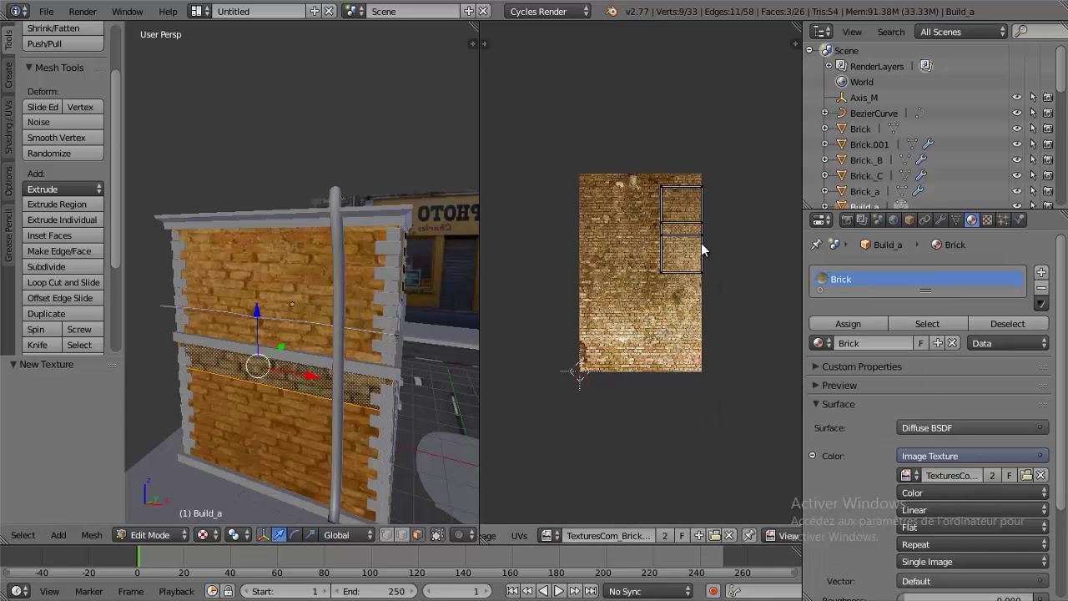
{"action": "key", "text": "a"}
{"action": "key", "text": "s"}
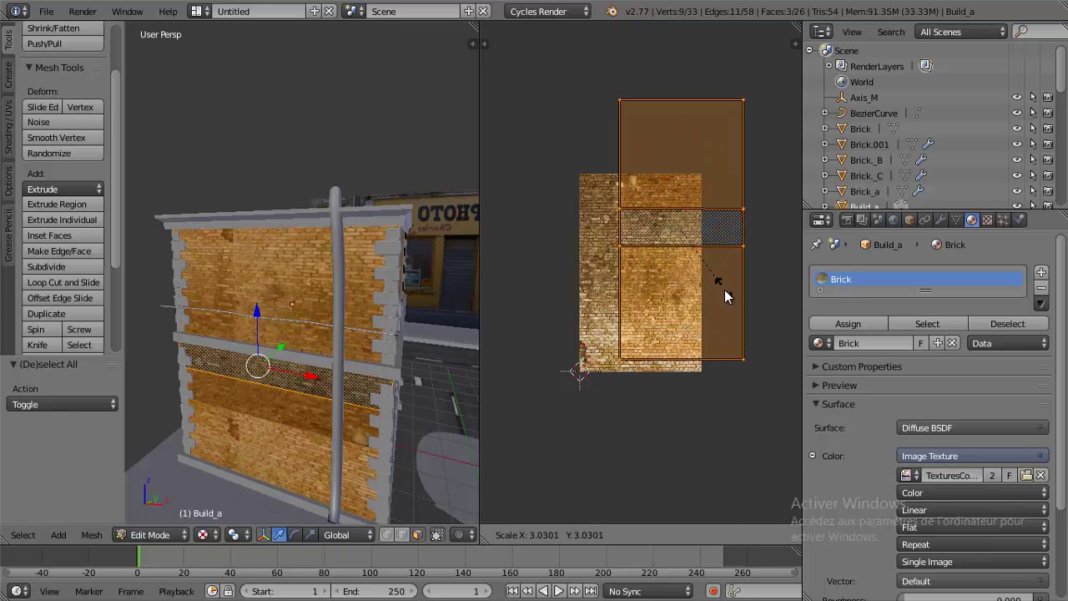
- Enlarge the wall UVs about 3.2 times, move them over the brick image, and stretch them vertically
{"action": "left_click", "coordinate": [725, 292]}
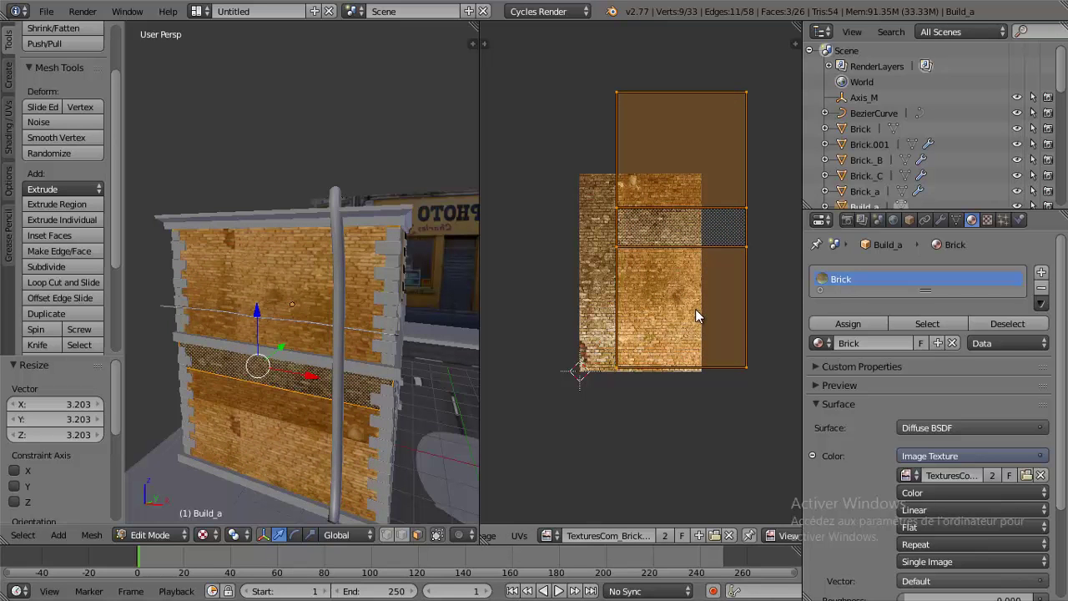
{"action": "key", "text": "g"}
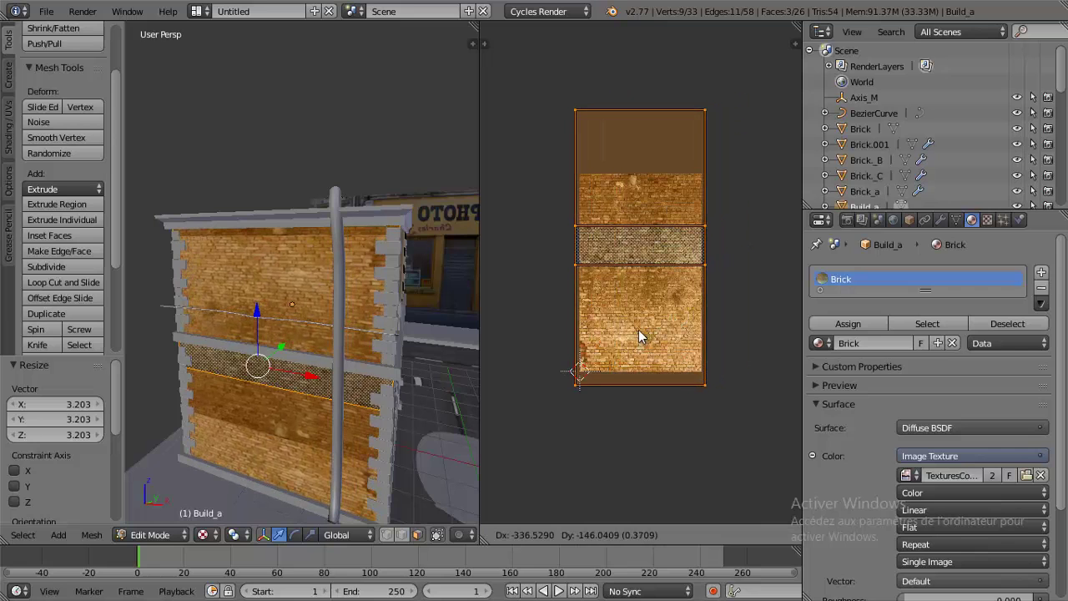
{"action": "left_click", "coordinate": [638, 329]}
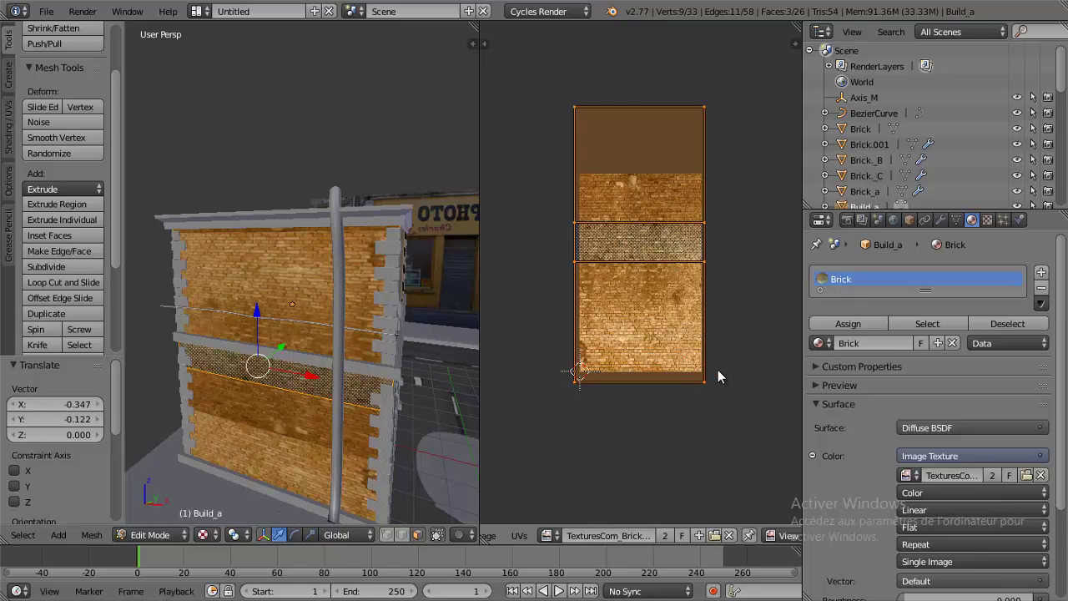
{"action": "key", "text": "s"}
{"action": "key", "text": "y"}
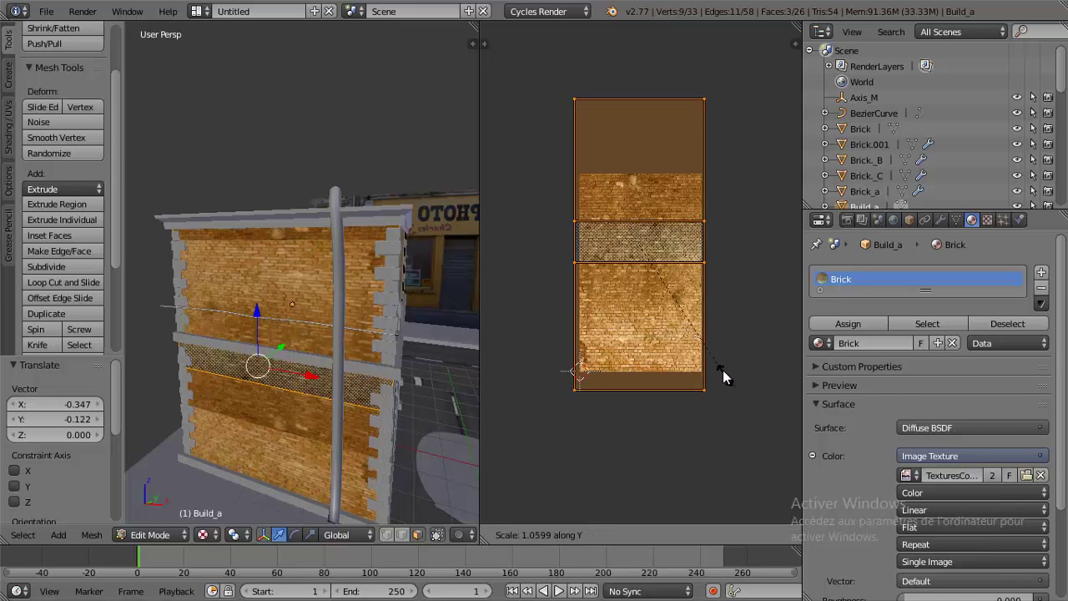
{"action": "left_click", "coordinate": [704, 334]}
- Hide and reveal the wall faces, then move the UV island down and shrink it to 0.93
{"action": "key", "text": "h"}
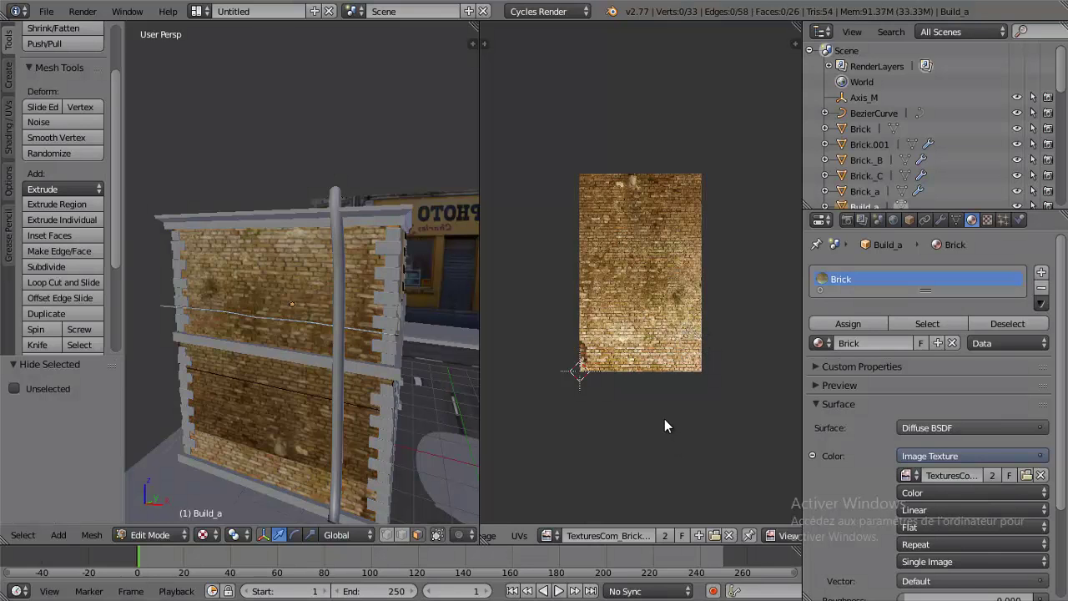
{"action": "key", "text": "alt+h"}
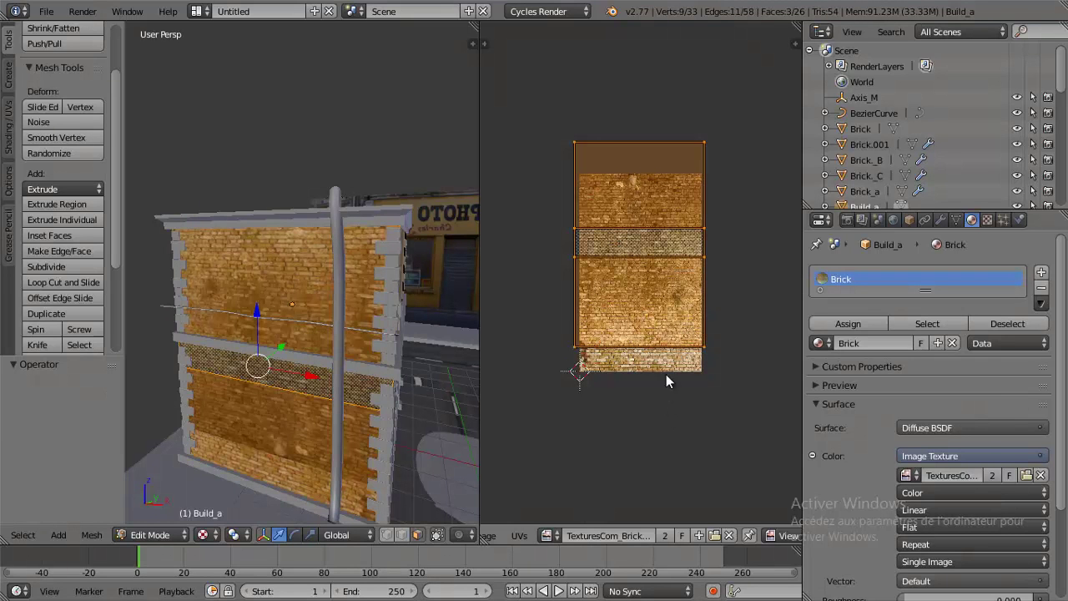
{"action": "key", "text": "g"}
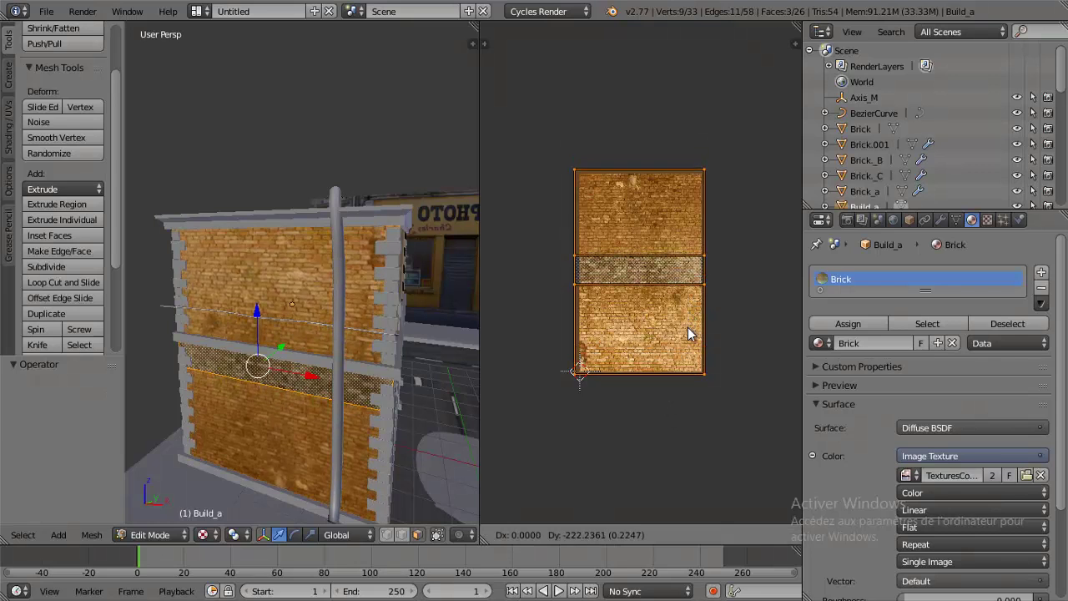
{"action": "left_click", "coordinate": [689, 332]}
{"action": "key", "text": "s"}
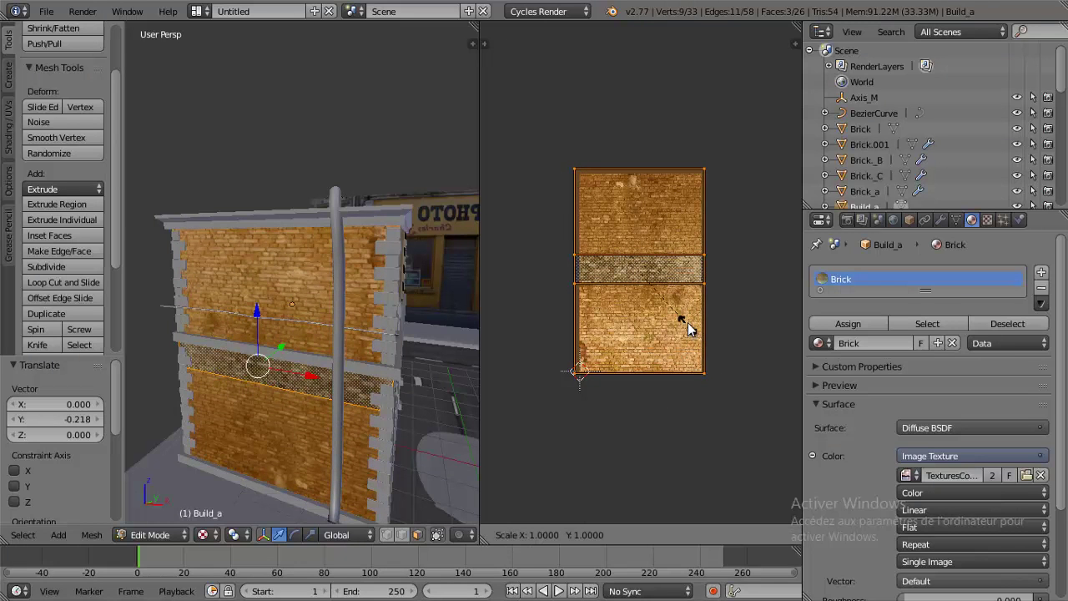
{"action": "left_click", "coordinate": [689, 324]}
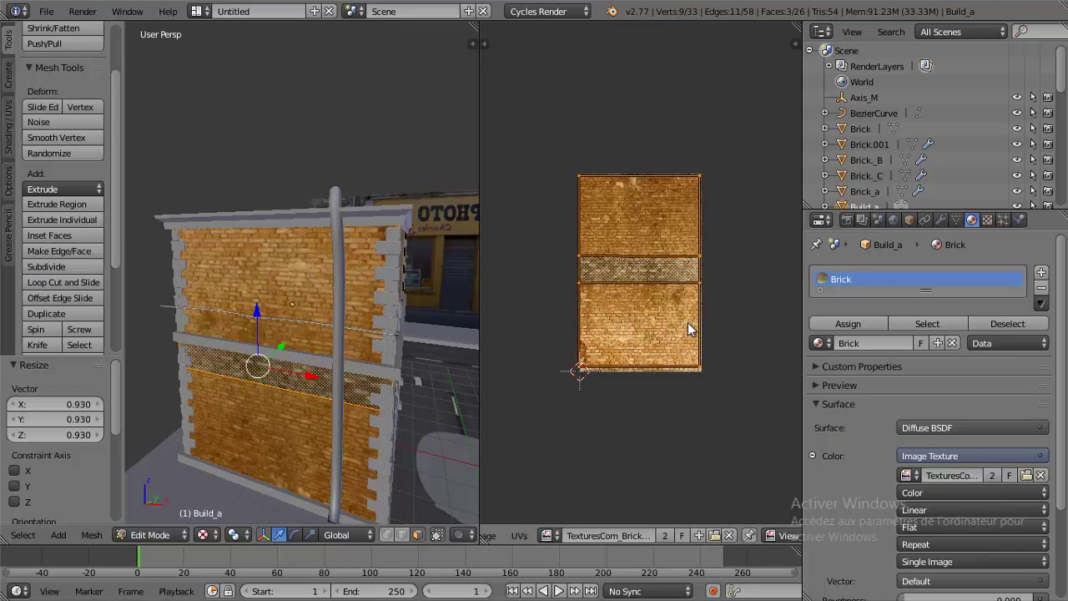
- Zoom and orbit toward the wall, then return to Object Mode to inspect the brickwork
{"action": "scroll", "coordinate": [684, 334], "scroll_direction": "up", "scroll_amount": 1}
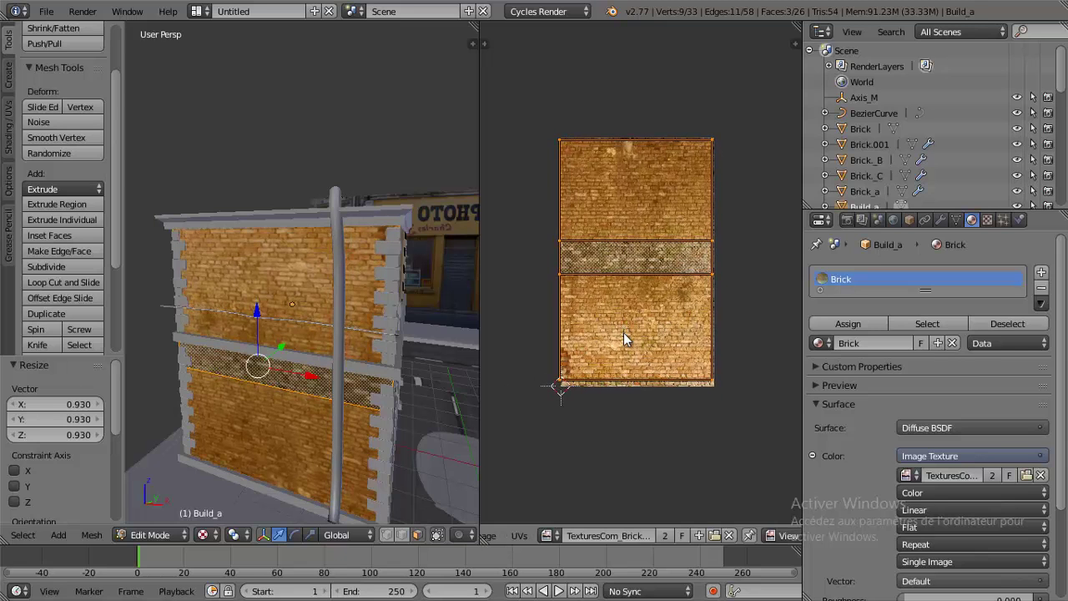
{"action": "scroll", "coordinate": [584, 354], "scroll_direction": "up", "scroll_amount": 2}
{"action": "mouse_move", "coordinate": [332, 411]}
{"action": "middle_mouse_down"}
{"action": "mouse_move", "coordinate": [343, 387]}
{"action": "mouse_move", "coordinate": [308, 386]}
{"action": "middle_mouse_up"}
{"action": "mouse_move", "coordinate": [380, 380]}
{"action": "middle_mouse_down"}
{"action": "mouse_move", "coordinate": [369, 397]}
{"action": "mouse_move", "coordinate": [440, 378]}
{"action": "mouse_move", "coordinate": [479, 384]}
{"action": "middle_mouse_up"}
{"action": "scroll", "coordinate": [371, 387], "scroll_direction": "up", "scroll_amount": 4}
{"action": "scroll", "coordinate": [368, 392], "scroll_direction": "down", "scroll_amount": 3}
{"action": "key", "text": "Tab"}
{"action": "scroll", "coordinate": [372, 403], "scroll_direction": "down", "scroll_amount": 4}
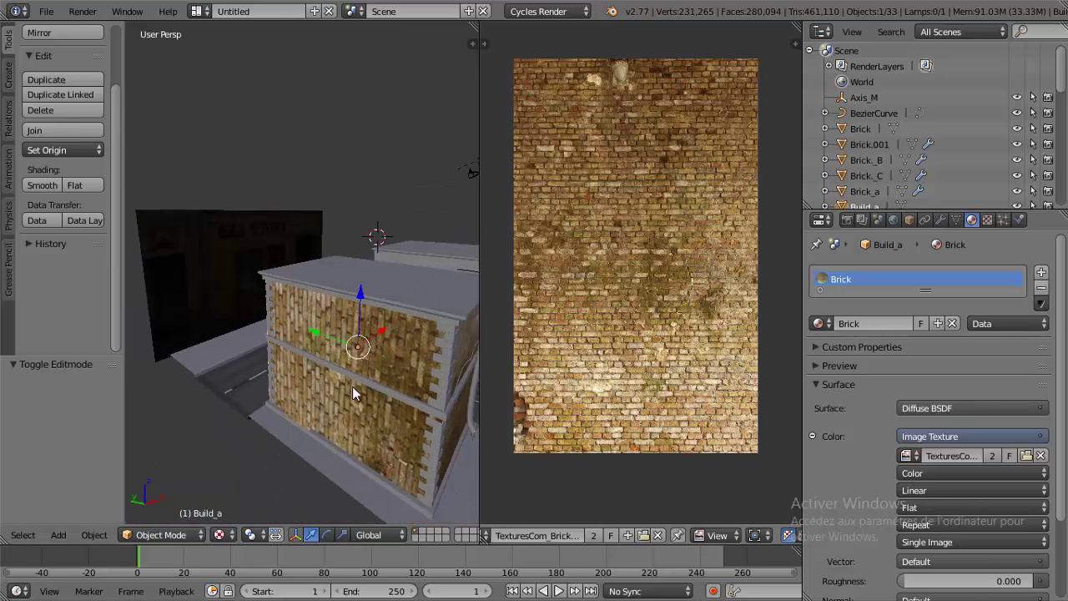
- Back in Edit Mode, assign the Brick material to the selected building faces
{"action": "key", "text": "Tab"}
{"action": "middle_click_drag", "start_coordinate": [382, 380], "coordinate": [409, 384]}
{"action": "left_click", "coordinate": [848, 323]}
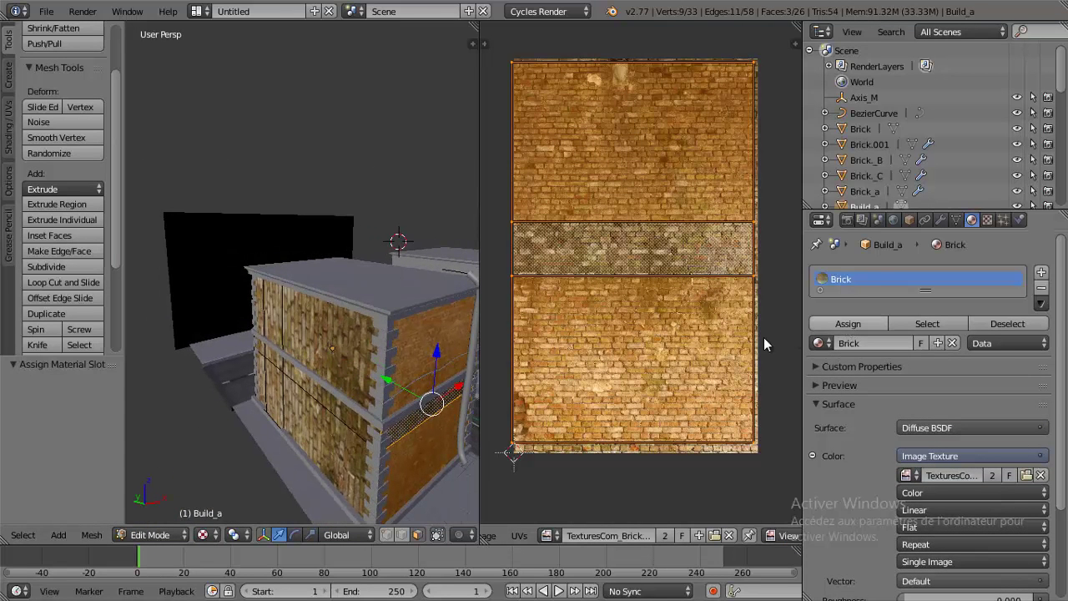
{"action": "middle_click_drag", "start_coordinate": [323, 403], "coordinate": [324, 392]}
- Select eight faces along the building's left wall
{"action": "right_click", "coordinate": [342, 327]}
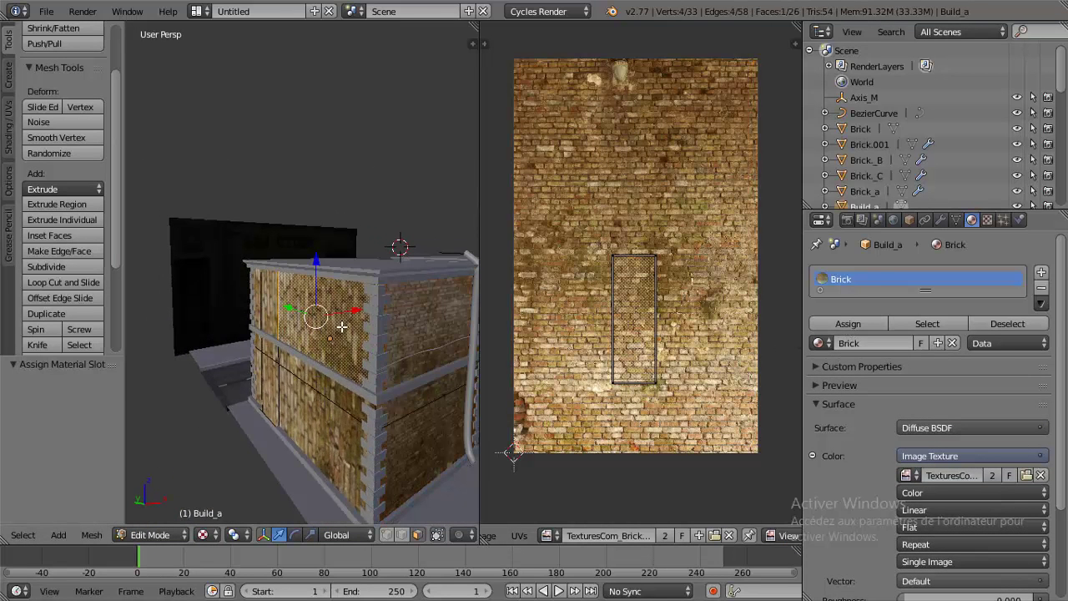
{"action": "right_click", "coordinate": [326, 385], "text": "shift"}
{"action": "right_click", "coordinate": [303, 412], "text": "shift"}
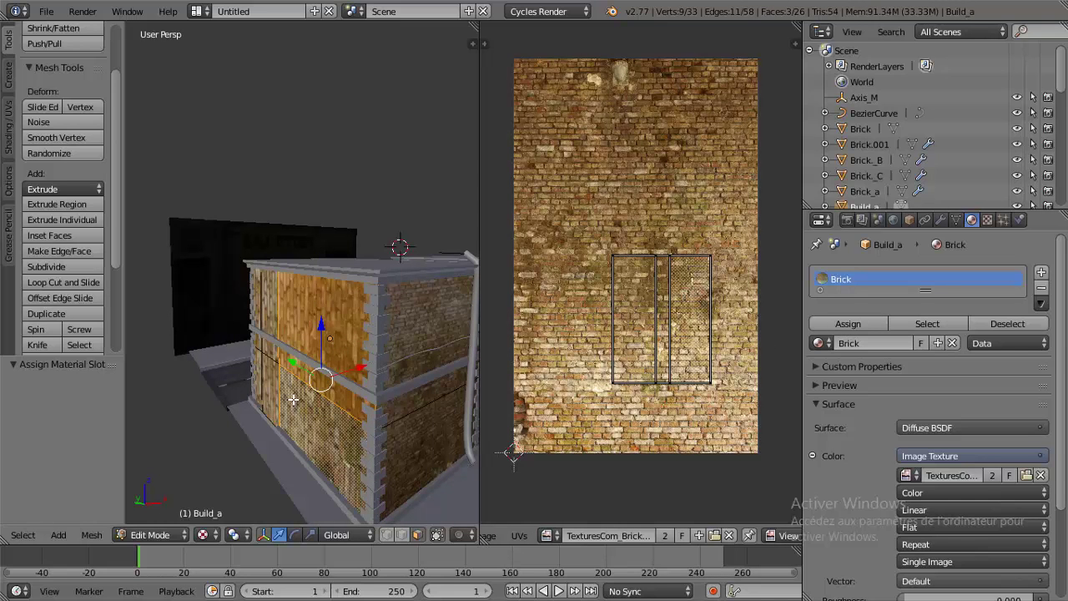
{"action": "right_click", "coordinate": [276, 381], "text": "shift"}
{"action": "right_click", "coordinate": [256, 367], "text": "shift"}
{"action": "right_click", "coordinate": [259, 344], "text": "shift"}
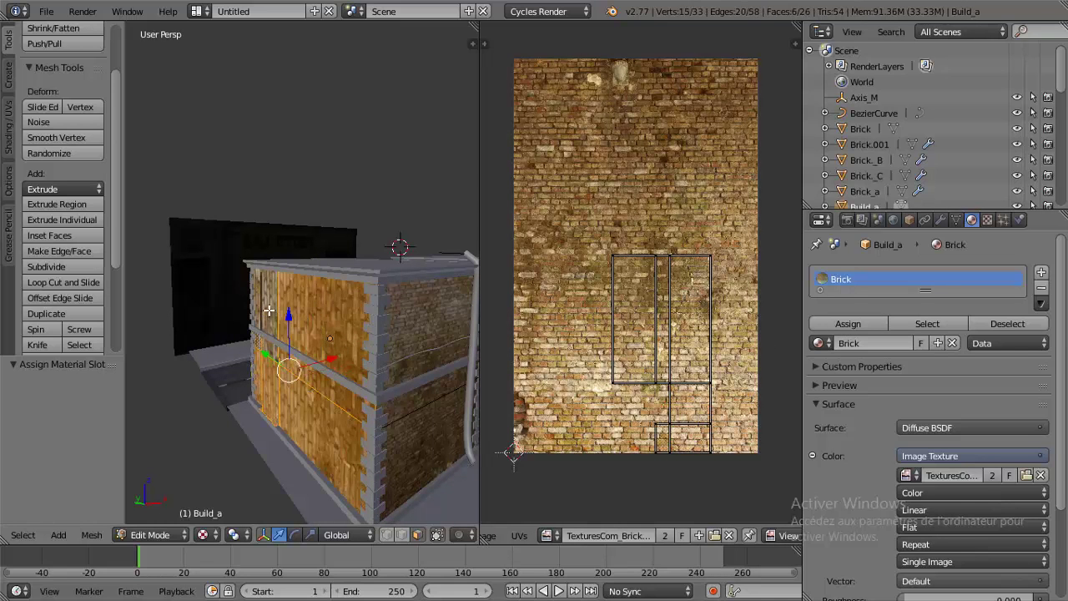
{"action": "right_click", "coordinate": [265, 311], "text": "shift"}
{"action": "right_click", "coordinate": [262, 302], "text": "shift"}
{"action": "middle_click_drag", "start_coordinate": [364, 335], "coordinate": [357, 338]}
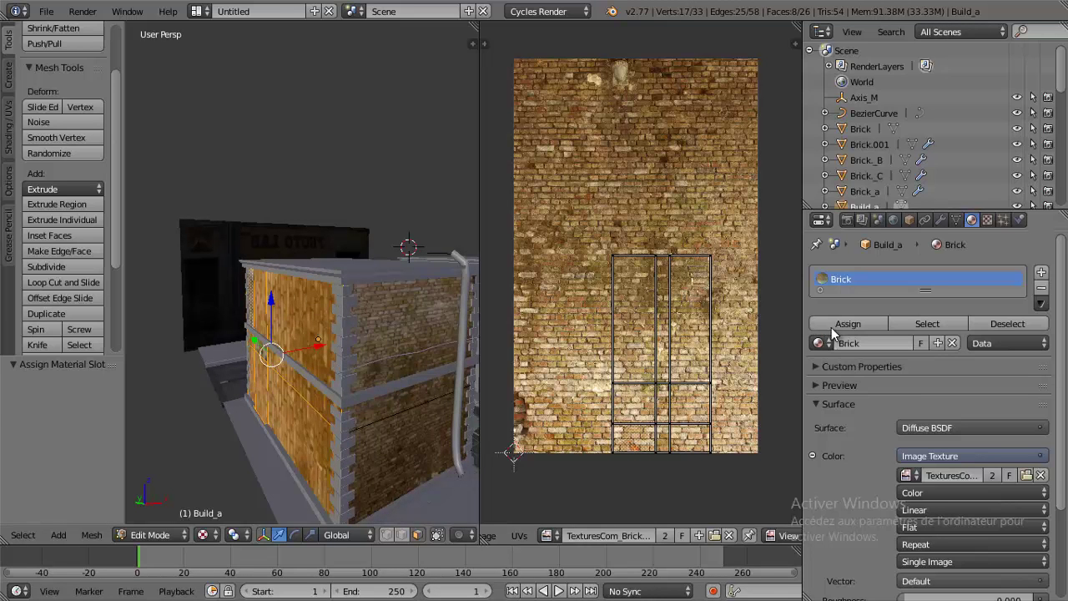
- Select all their UVs and rotate the islands, finishing with a half-turn
{"action": "key", "text": "a"}
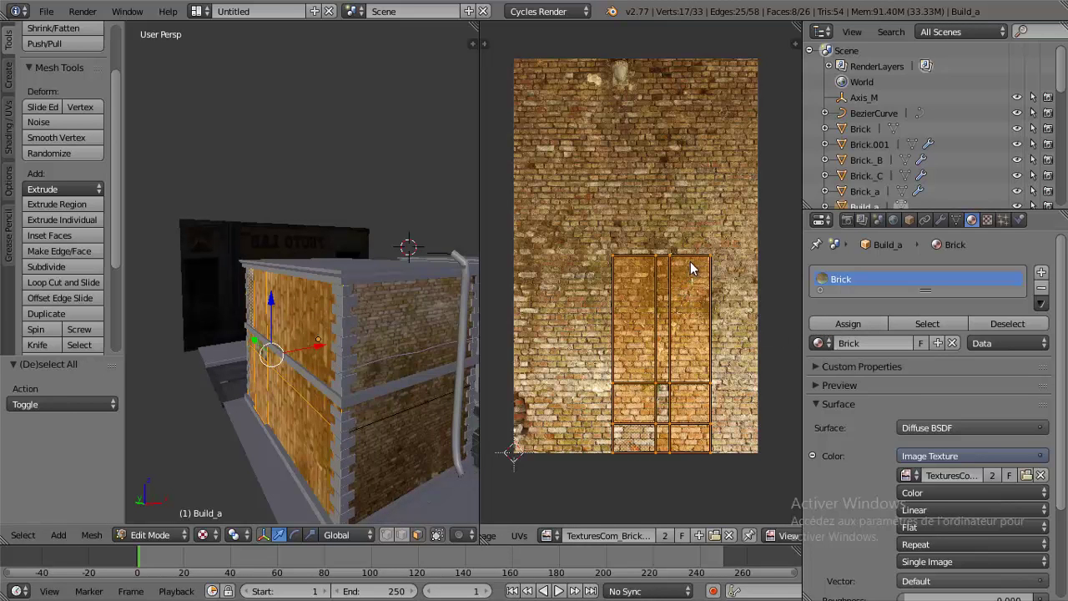
{"action": "key", "text": "r"}
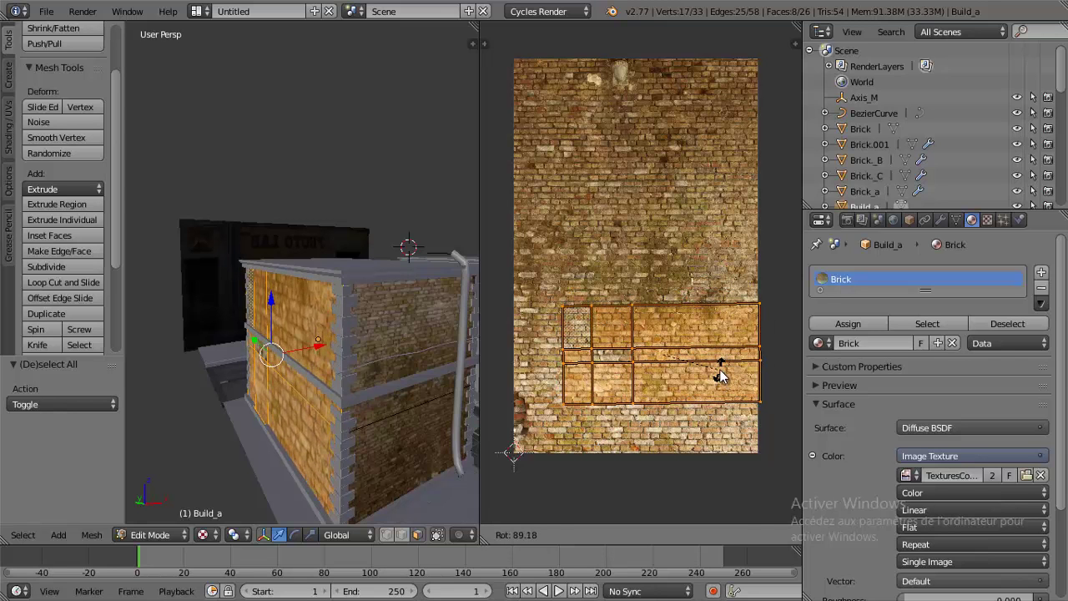
{"action": "left_click", "coordinate": [720, 376]}
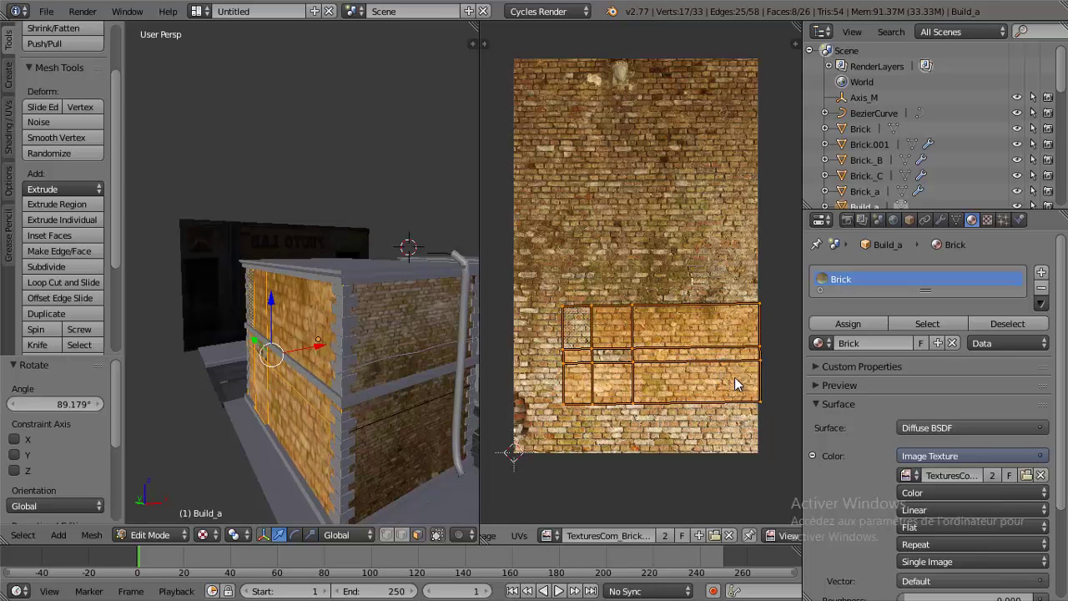
{"action": "key", "text": "r"}
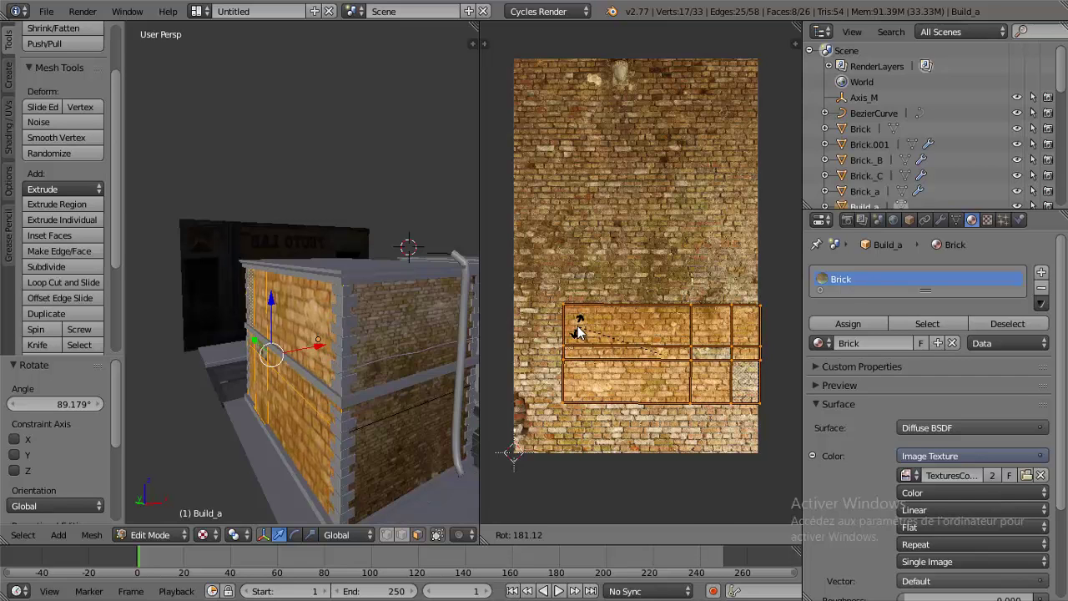
{"action": "left_click", "coordinate": [578, 332]}
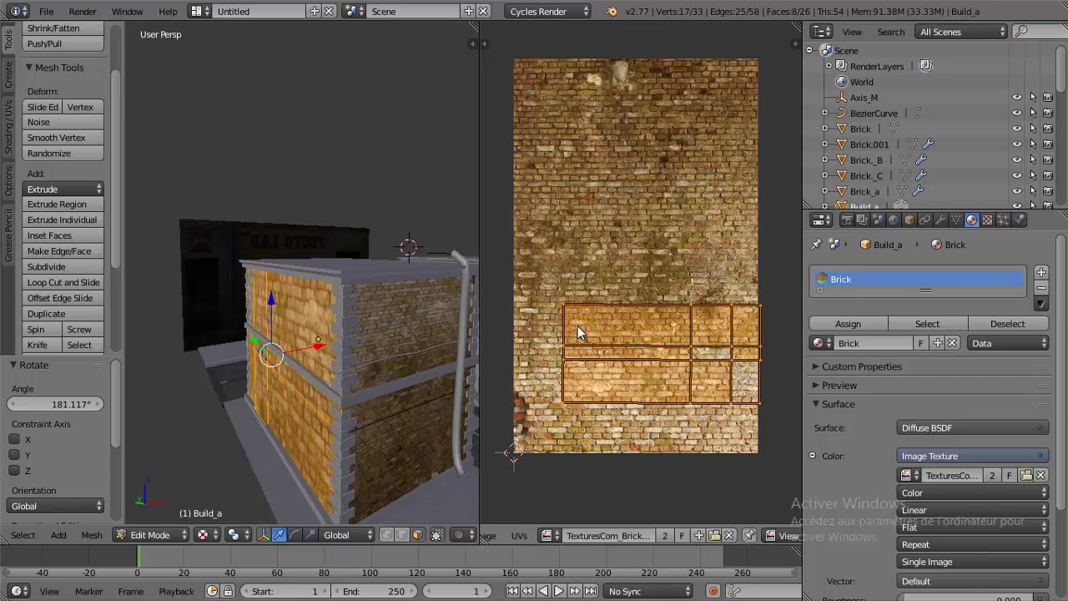
- Stretch the UV islands vertically and move them over the brick image
{"action": "key", "text": "s"}
{"action": "key", "text": "y"}
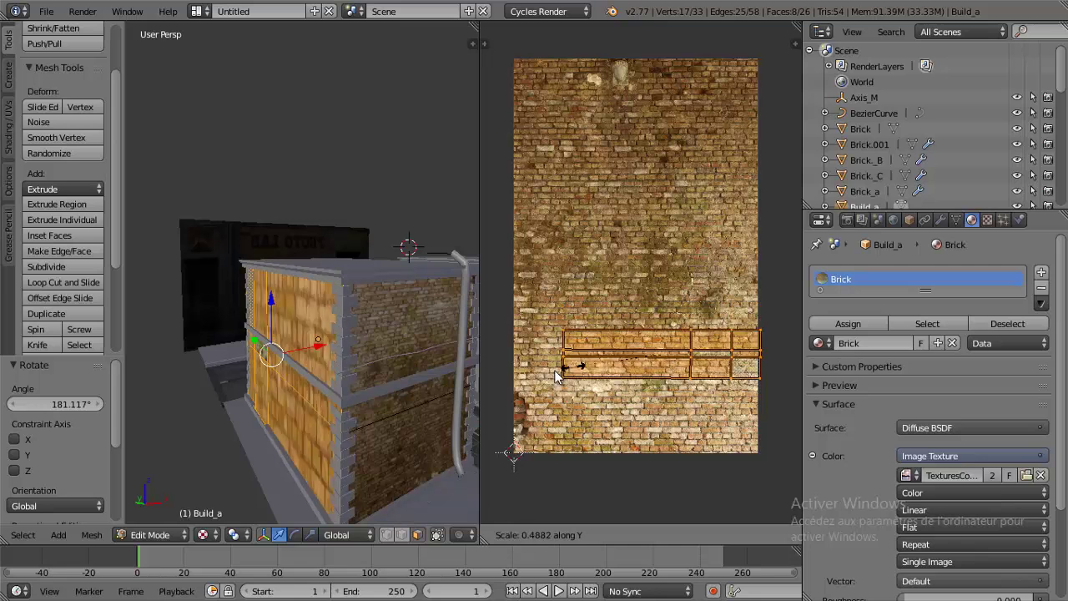
{"action": "left_click", "coordinate": [716, 67]}
{"action": "key", "text": "g"}
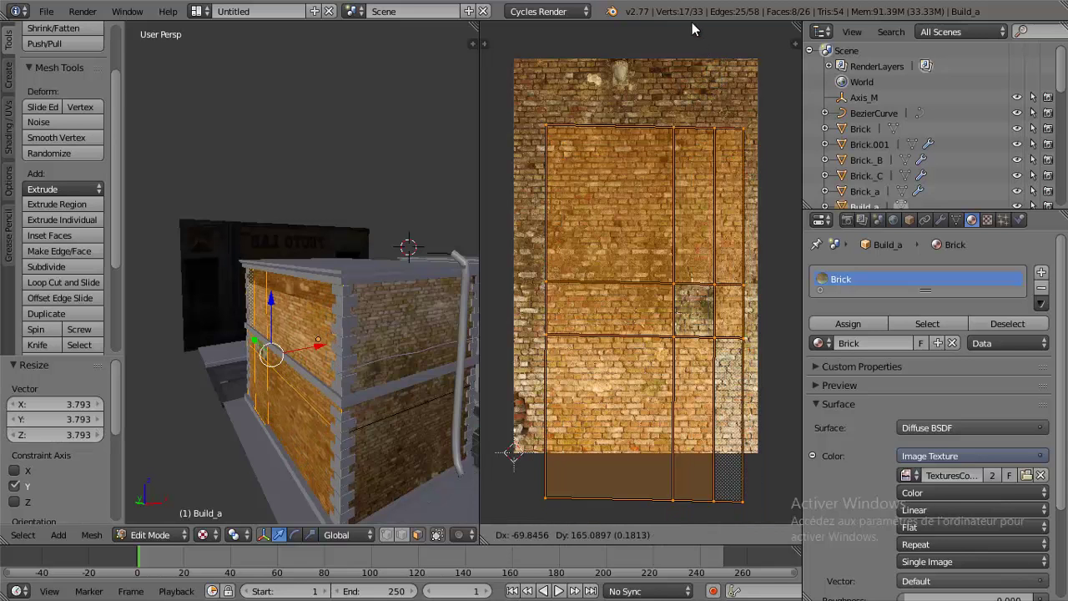
{"action": "left_click", "coordinate": [693, 479]}
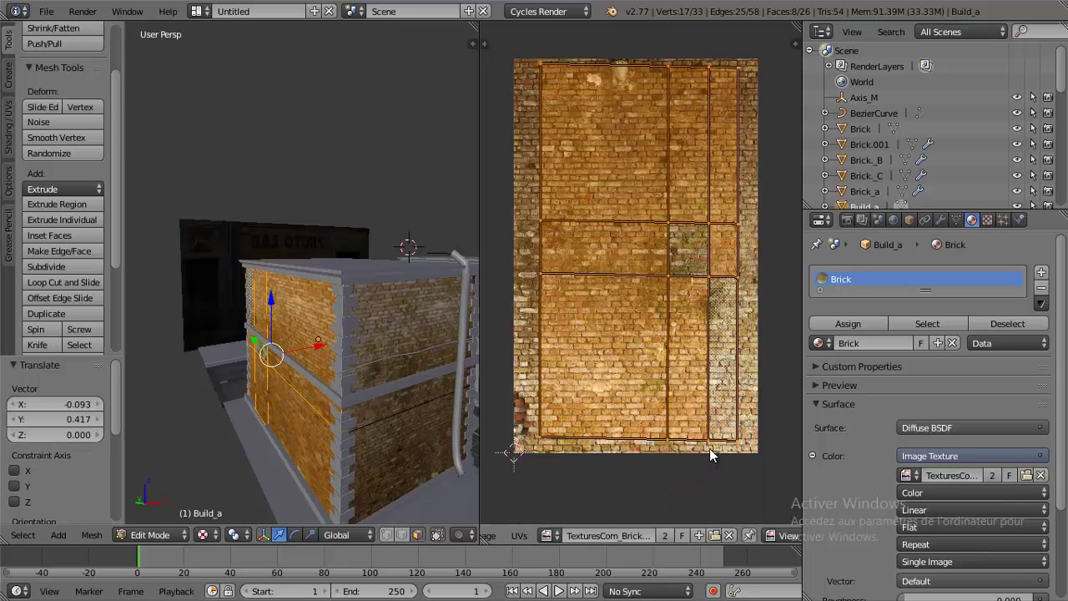
- Straighten the islands with a slight rotation and widen them 1.234 along X to fill the image
{"action": "key", "text": "r"}
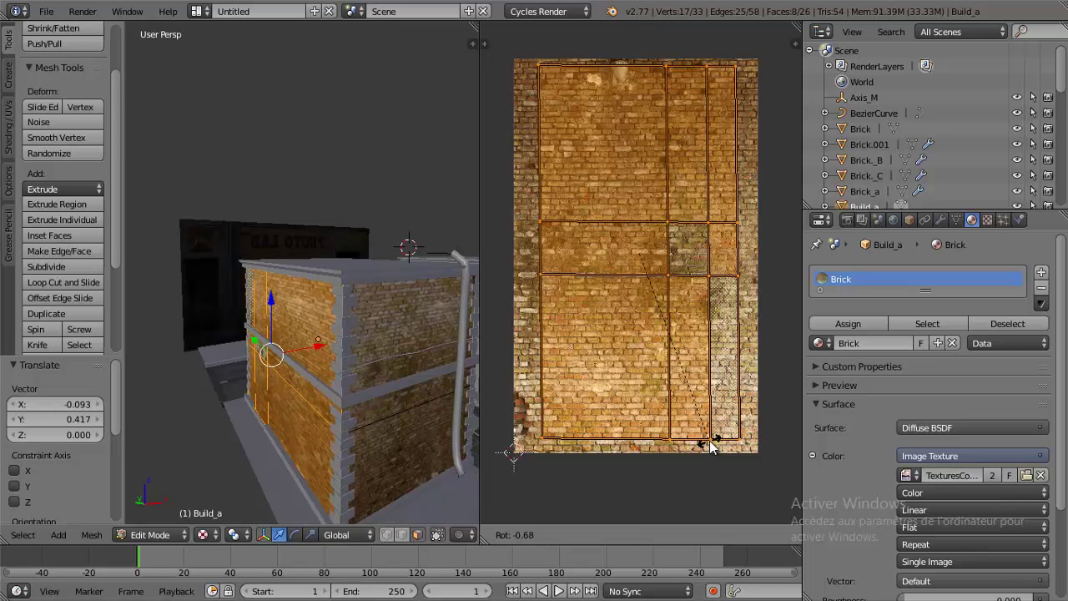
{"action": "left_click", "coordinate": [711, 446]}
{"action": "key", "text": "s"}
{"action": "key", "text": "x"}
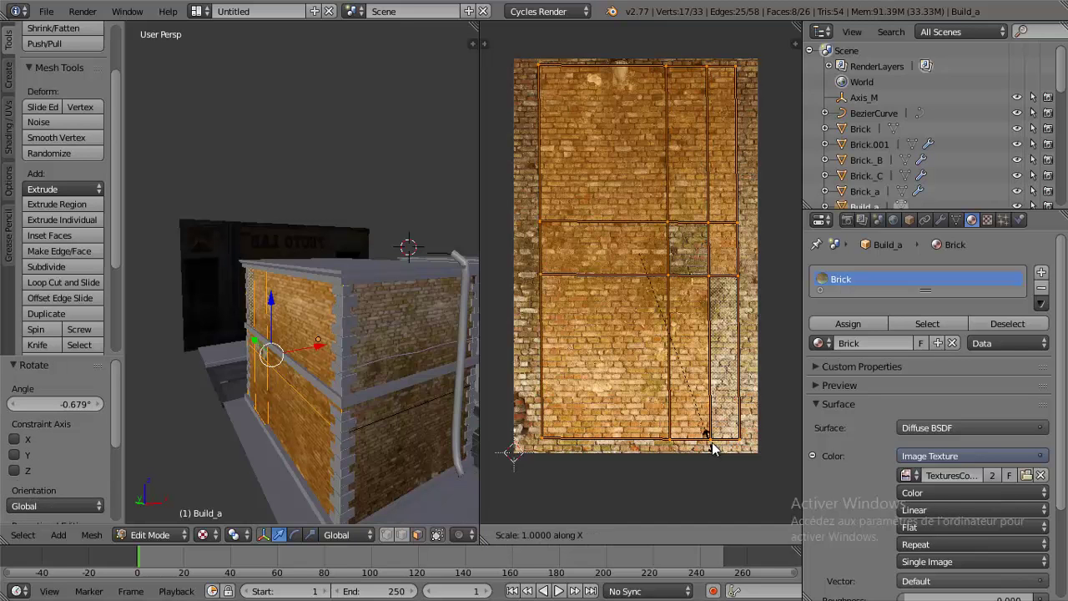
{"action": "left_click", "coordinate": [747, 475]}
- Re-enter Edit Mode on the building and select the first two side-wall faces
{"action": "mouse_move", "coordinate": [398, 426]}
{"action": "middle_mouse_down"}
{"action": "mouse_move", "coordinate": [416, 436]}
{"action": "mouse_move", "coordinate": [322, 397]}
{"action": "mouse_move", "coordinate": [284, 413]}
{"action": "mouse_move", "coordinate": [298, 371]}
{"action": "middle_mouse_up"}
{"action": "key", "text": "Tab"}
{"action": "scroll", "coordinate": [301, 401], "scroll_direction": "up", "scroll_amount": 2}
{"action": "key", "text": "Tab"}
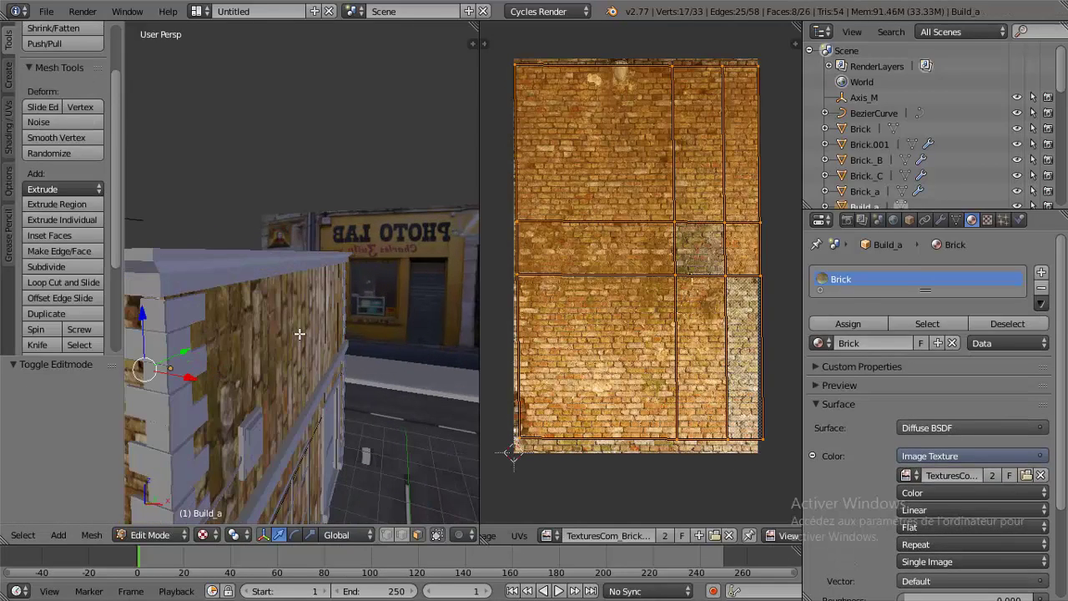
{"action": "mouse_move", "coordinate": [298, 334]}
{"action": "middle_mouse_down"}
{"action": "mouse_move", "coordinate": [297, 275]}
{"action": "mouse_move", "coordinate": [248, 232]}
{"action": "middle_mouse_up"}
{"action": "right_click", "coordinate": [248, 232]}
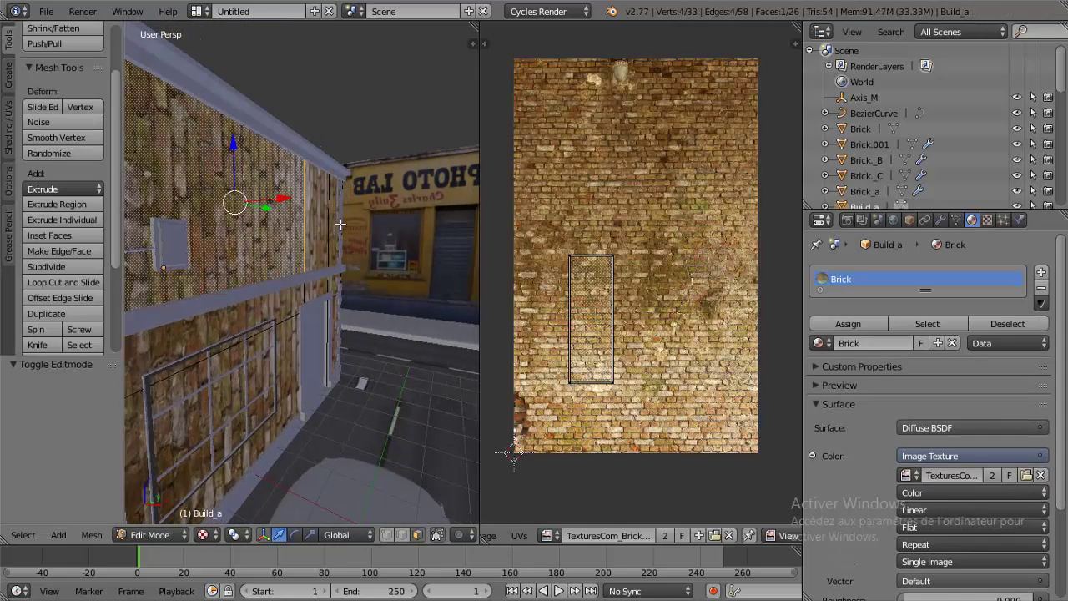
{"action": "right_click", "coordinate": [326, 239], "text": "shift"}
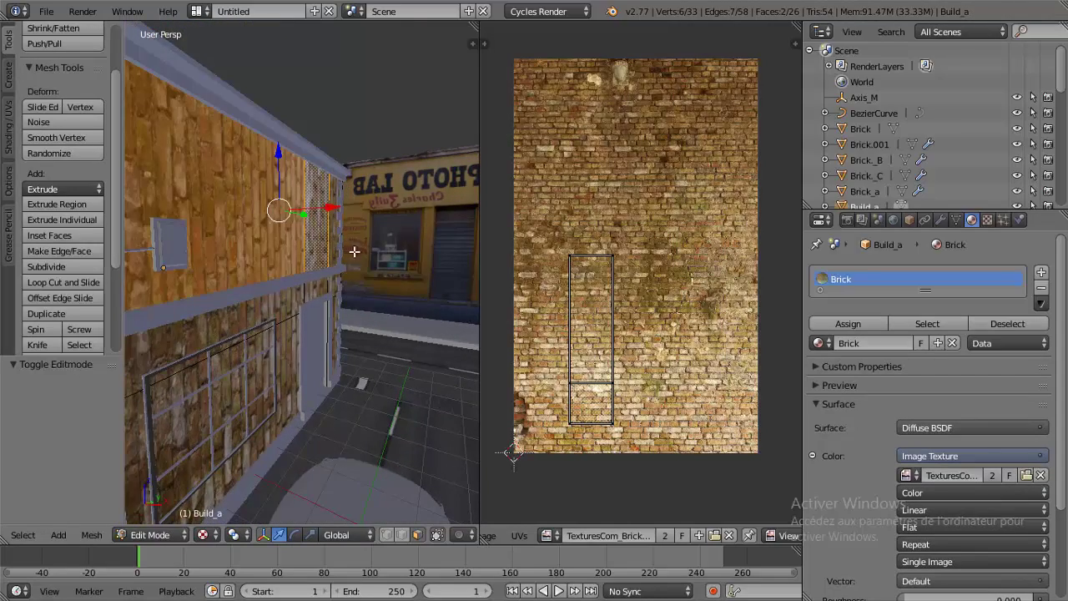
- Add the five lower side-wall strips to the selection
{"action": "mouse_move", "coordinate": [354, 251]}
{"action": "middle_mouse_down"}
{"action": "mouse_move", "coordinate": [286, 275]}
{"action": "mouse_move", "coordinate": [300, 283]}
{"action": "middle_mouse_up"}
{"action": "right_click", "coordinate": [316, 250], "text": "shift"}
{"action": "right_click", "coordinate": [320, 319], "text": "shift"}
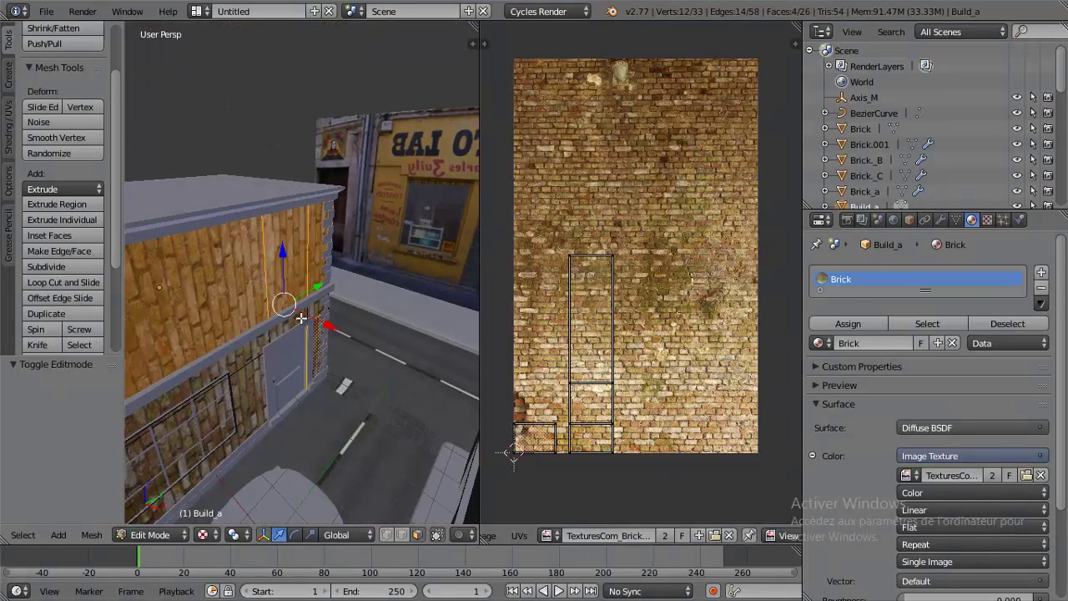
{"action": "right_click", "coordinate": [302, 318], "text": "shift"}
{"action": "right_click", "coordinate": [265, 351], "text": "shift"}
{"action": "right_click", "coordinate": [257, 383], "text": "shift"}
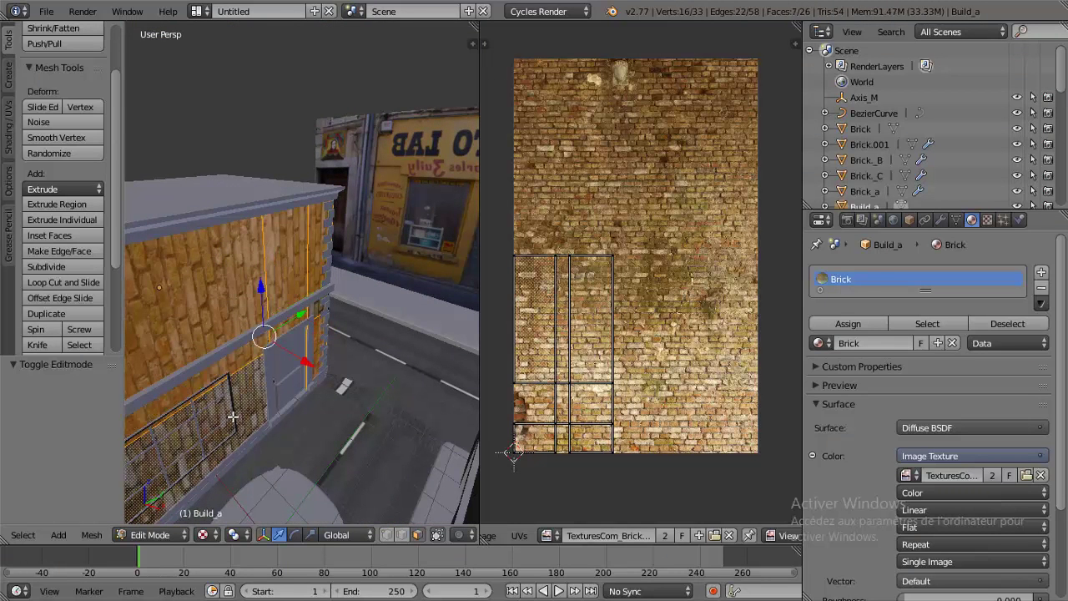
{"action": "middle_click_drag", "start_coordinate": [233, 416], "coordinate": [276, 373]}
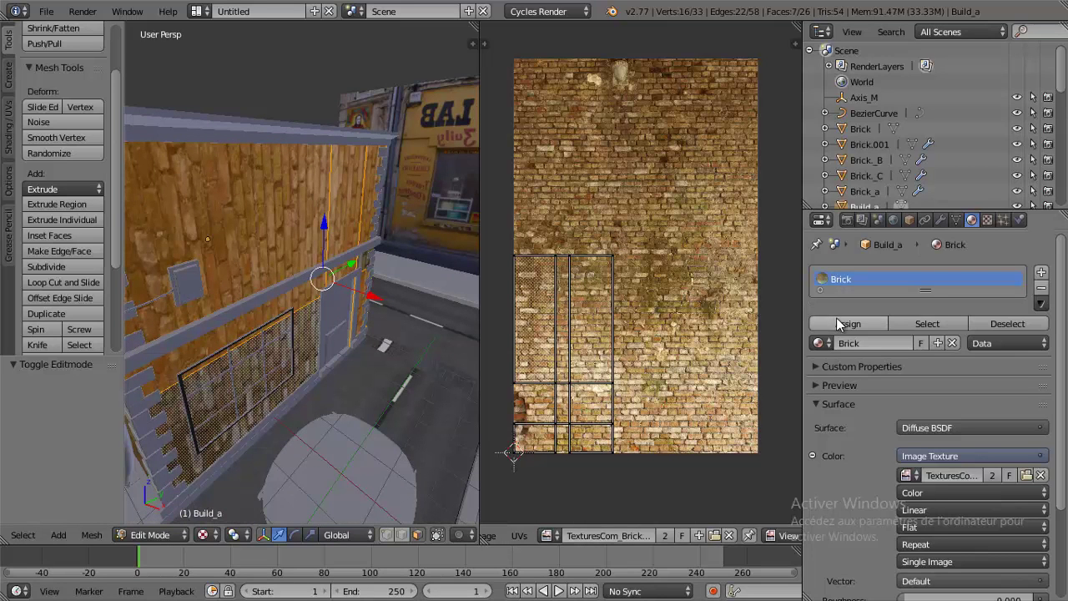
- Assign the Brick material to the seven side-wall faces and start moving all their UVs
{"action": "left_click", "coordinate": [848, 323]}
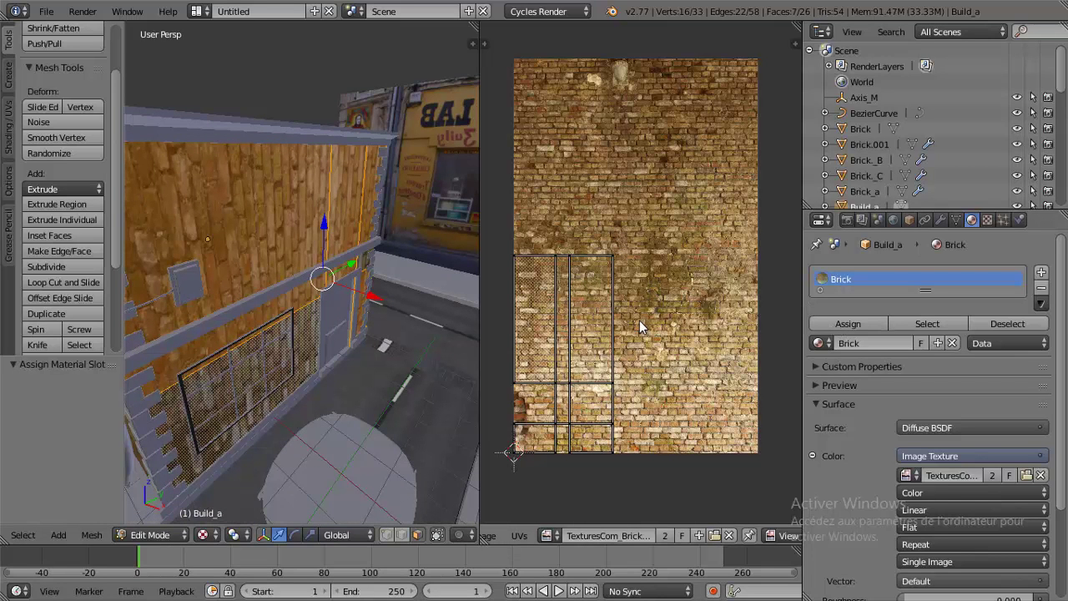
{"action": "key", "text": "a"}
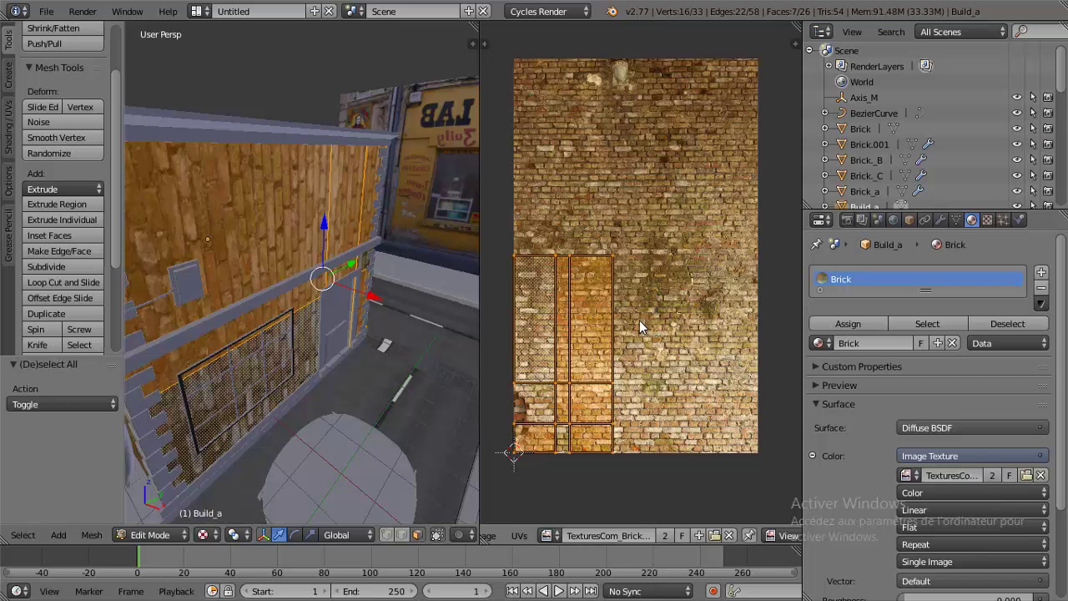
{"action": "key", "text": "g"}
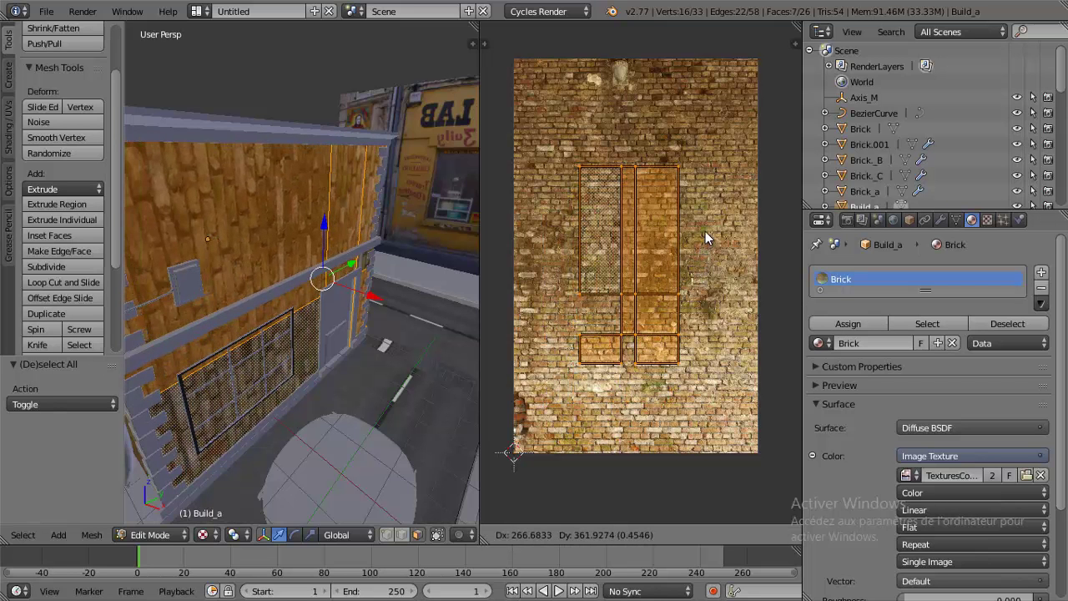
- Center the side-wall UV islands, rotate them about 89° upright, and stretch them 3.873 along Y
{"action": "left_click", "coordinate": [705, 233]}
{"action": "key", "text": "r"}
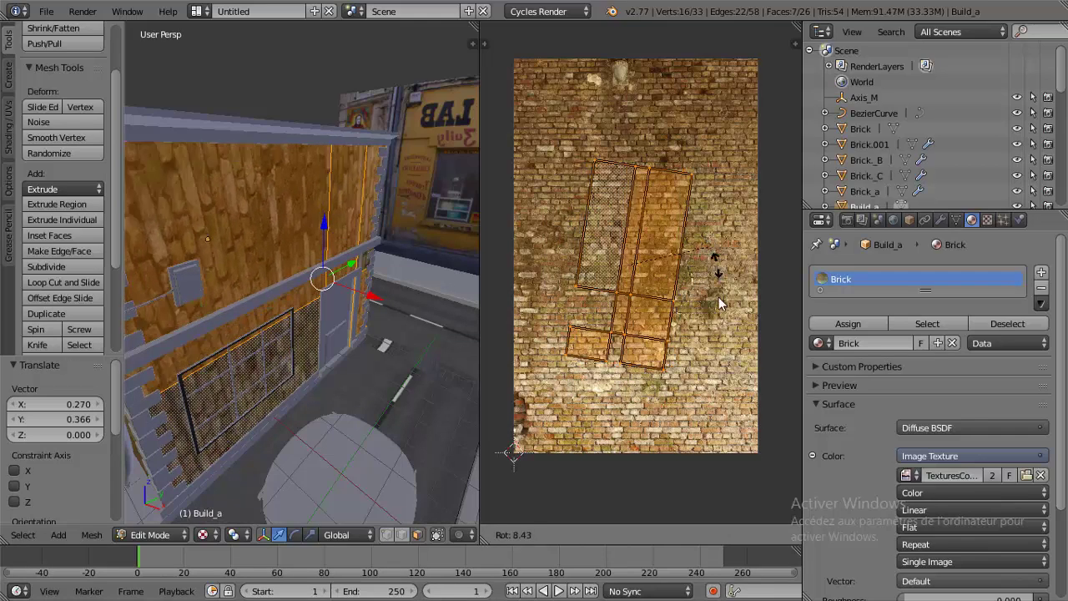
{"action": "left_click", "coordinate": [682, 392]}
{"action": "key", "text": "s"}
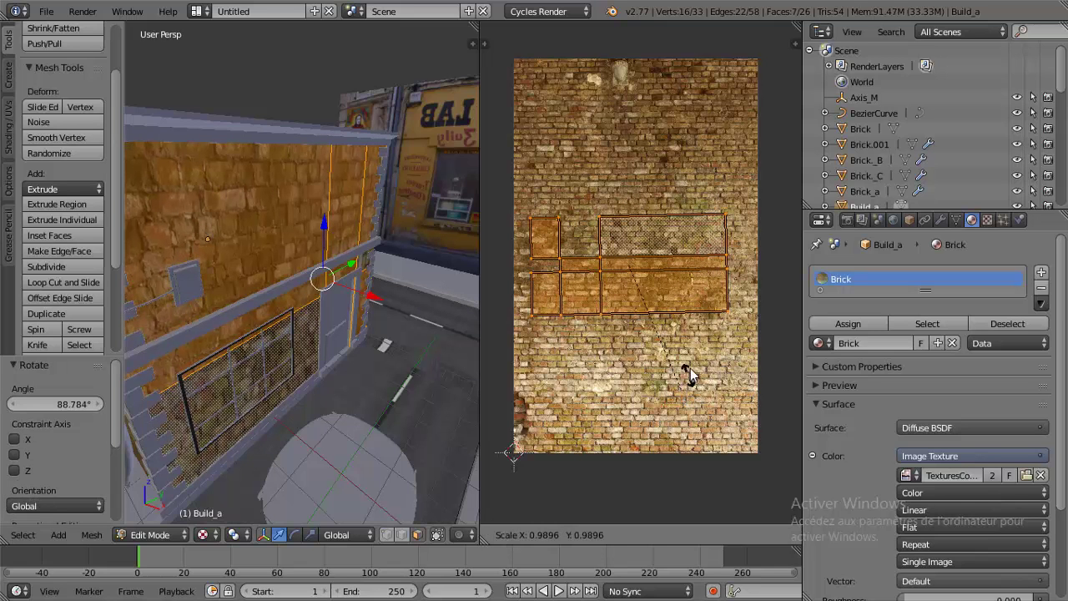
{"action": "right_click", "coordinate": [694, 415]}
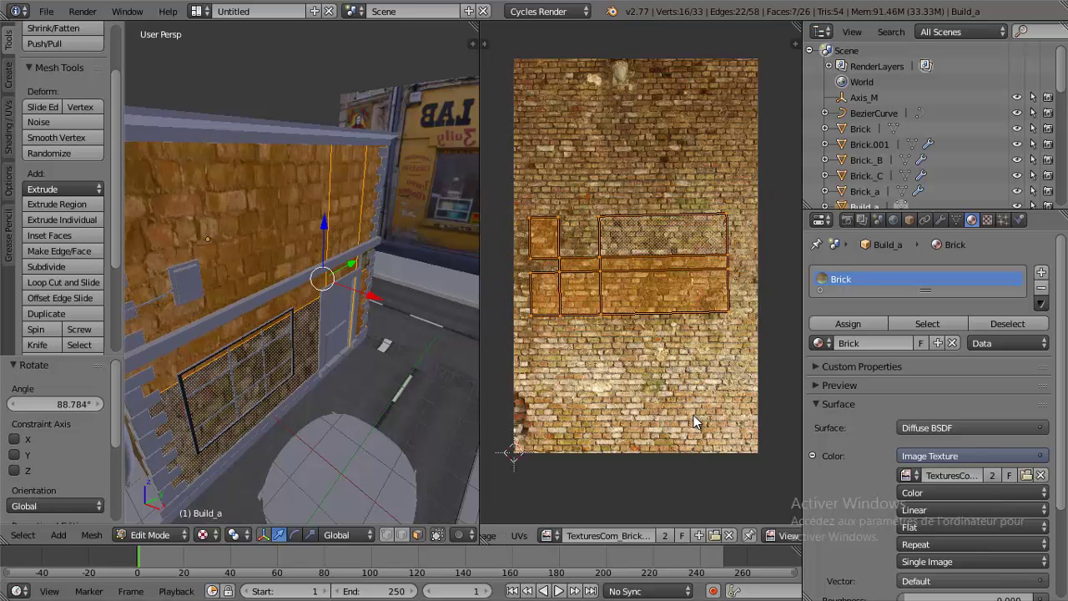
{"action": "key", "text": "s"}
{"action": "key", "text": "y"}
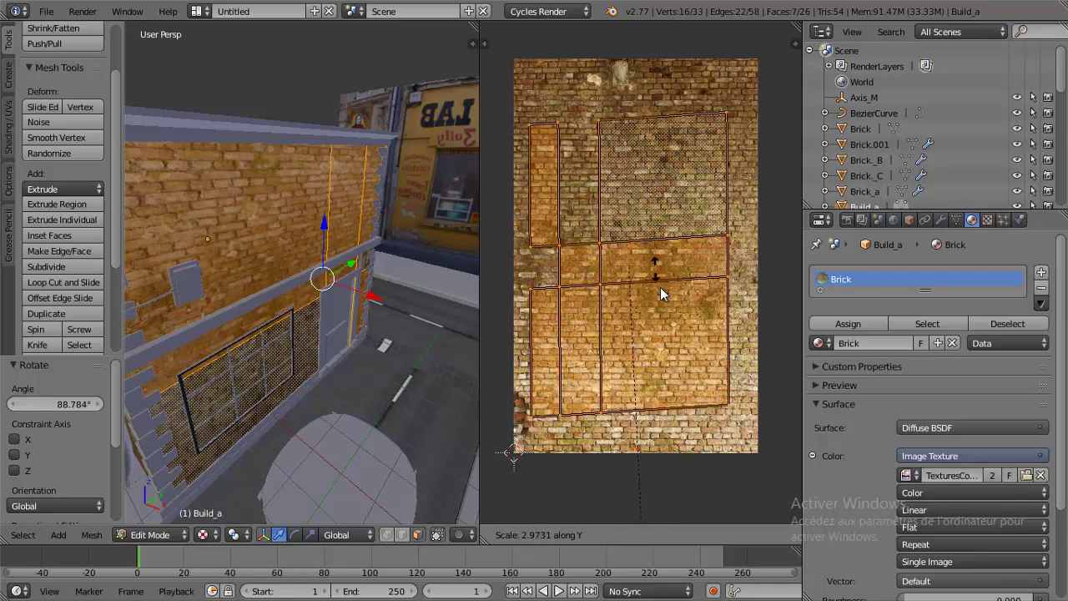
{"action": "left_click", "coordinate": [674, 405]}
{"action": "key", "text": "t"}
{"action": "key", "text": "t"}
{"action": "key", "text": "Home"}
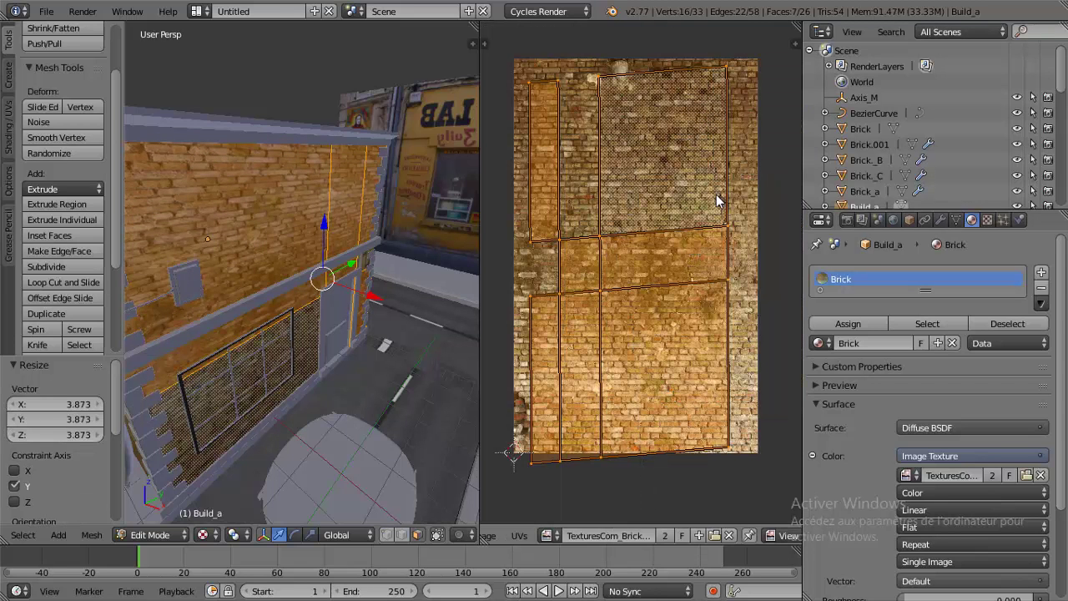
- Deselect all UVs and raise the left island's two top corners
{"action": "key", "text": "a"}
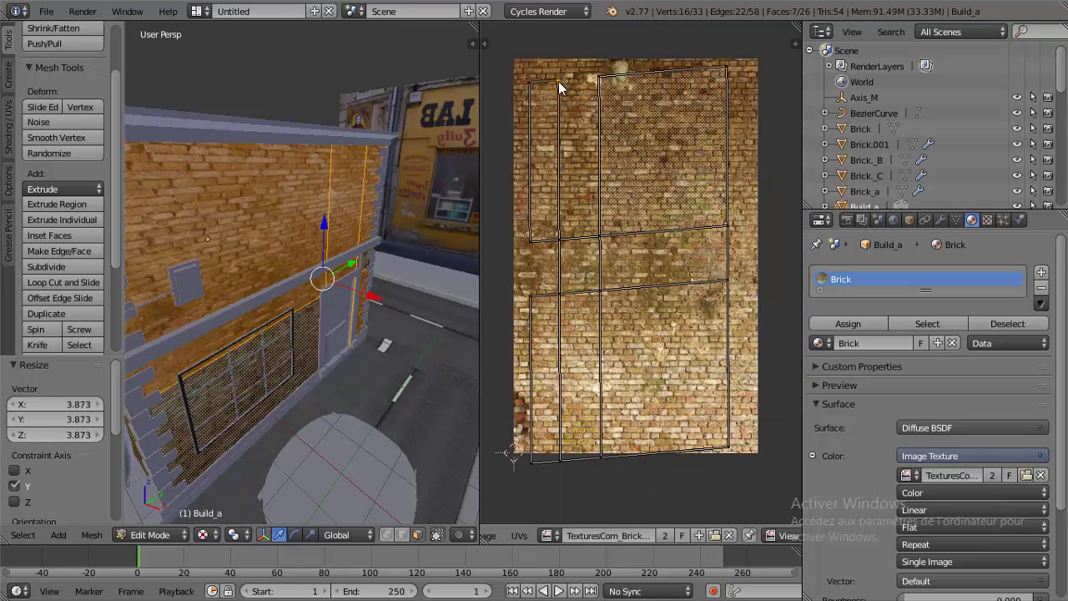
{"action": "key", "text": "g"}
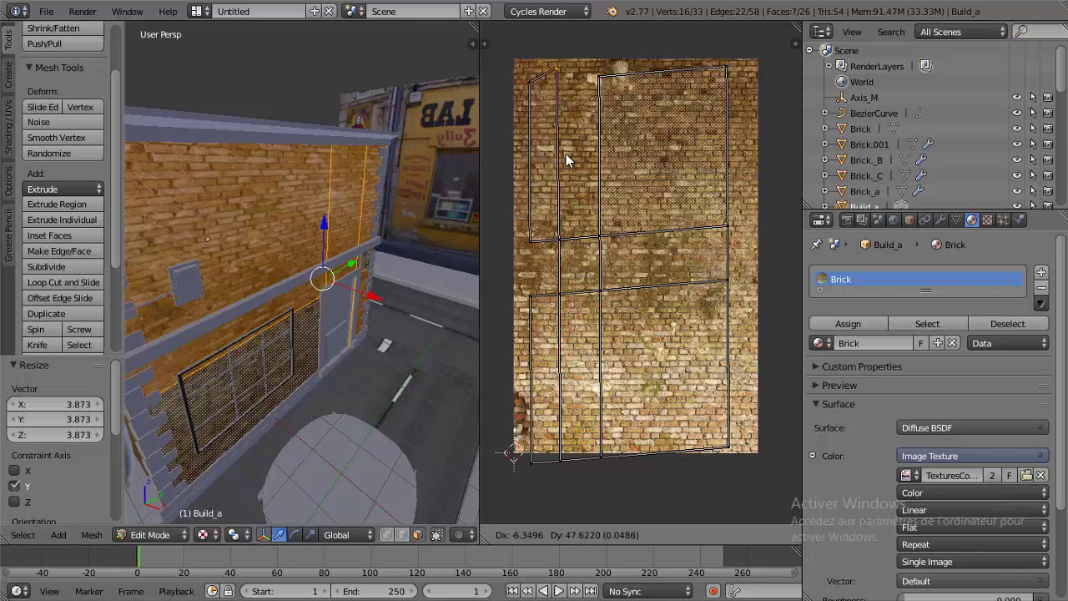
{"action": "left_click", "coordinate": [566, 154]}
{"action": "right_click", "coordinate": [526, 85]}
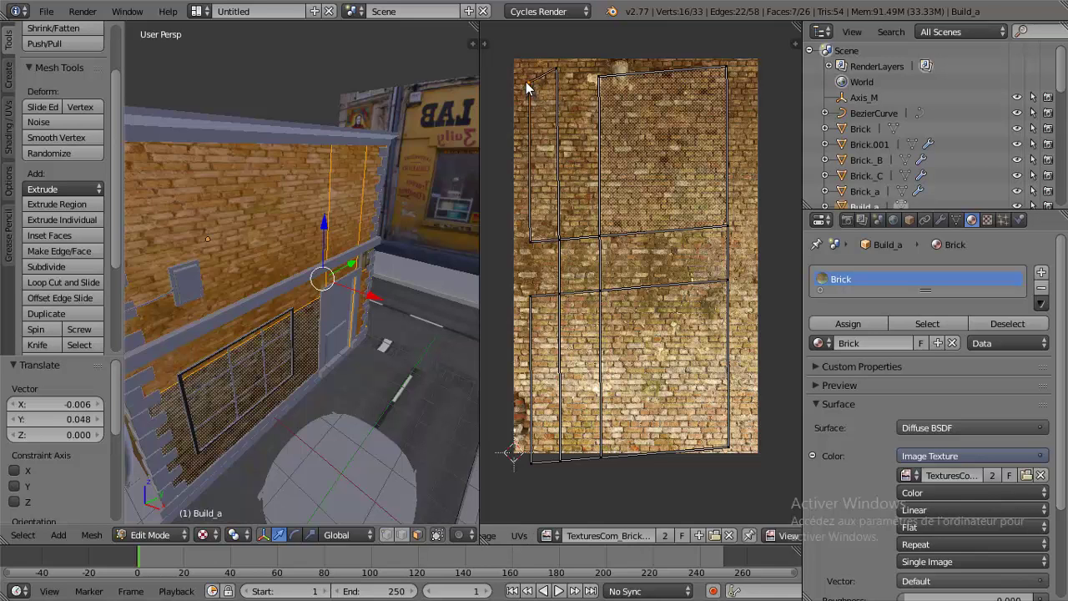
{"action": "key", "text": "g"}
{"action": "left_click", "coordinate": [525, 74]}
- Reposition the right island's top-left UV corner
{"action": "right_click", "coordinate": [598, 77]}
{"action": "key", "text": "g"}
{"action": "key", "text": "y"}
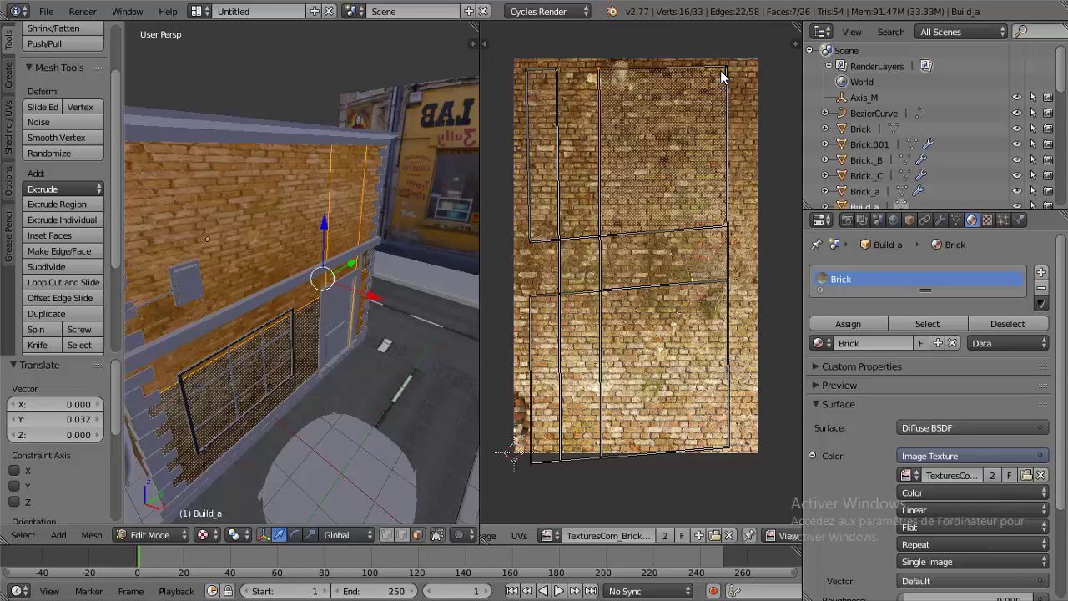
{"action": "left_click", "coordinate": [724, 75]}
{"action": "key", "text": "g"}
{"action": "left_click", "coordinate": [723, 75]}
- Raise the island's bottom corner in several small moves
{"action": "key", "text": "g"}
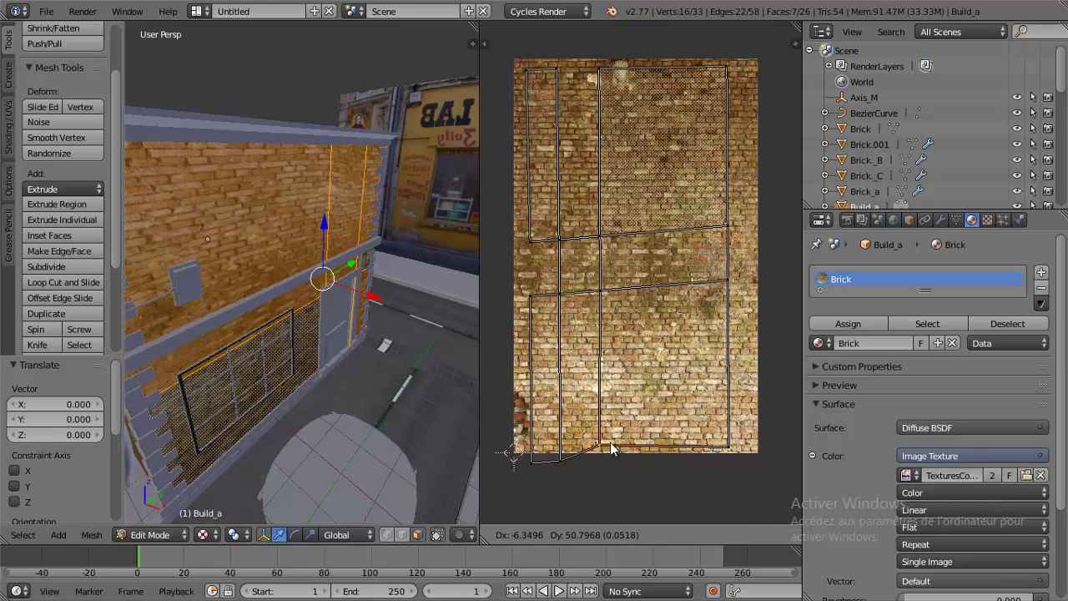
{"action": "left_click", "coordinate": [610, 443]}
{"action": "key", "text": "g"}
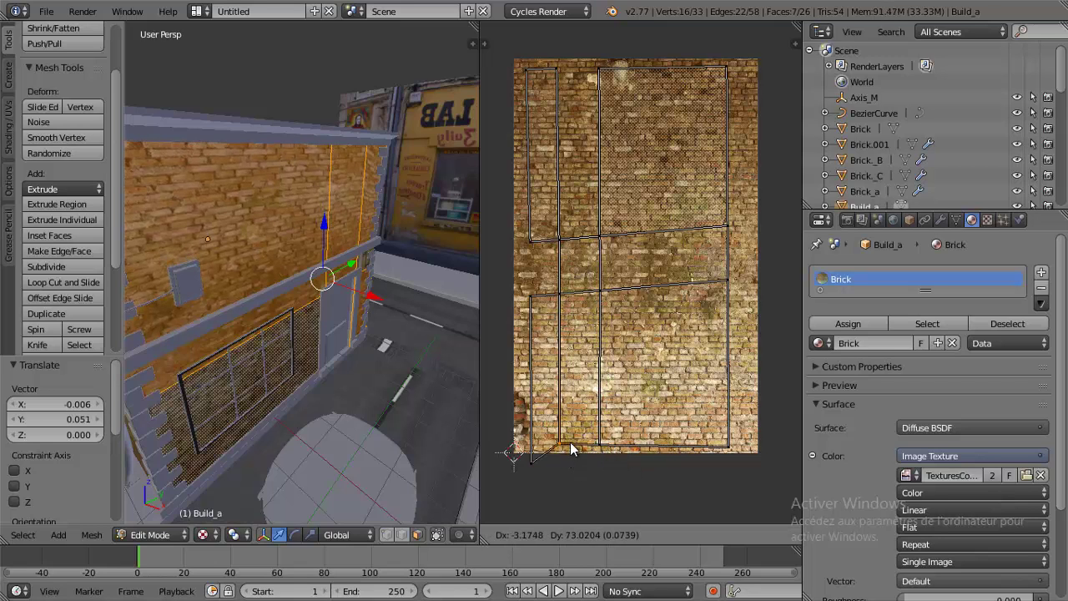
{"action": "left_click", "coordinate": [561, 451]}
{"action": "key", "text": "g"}
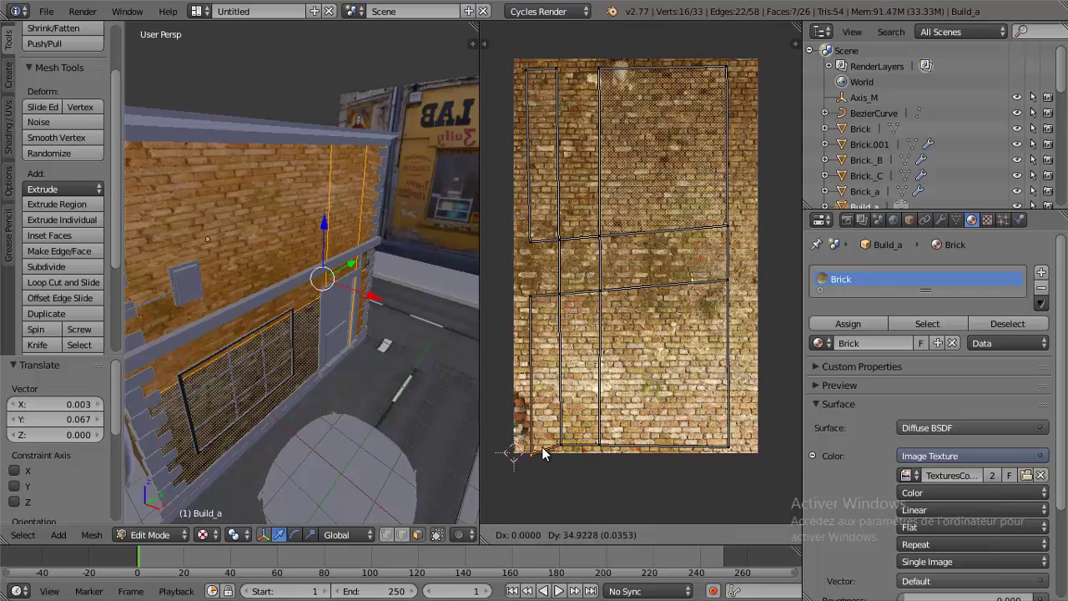
{"action": "left_click", "coordinate": [543, 449]}
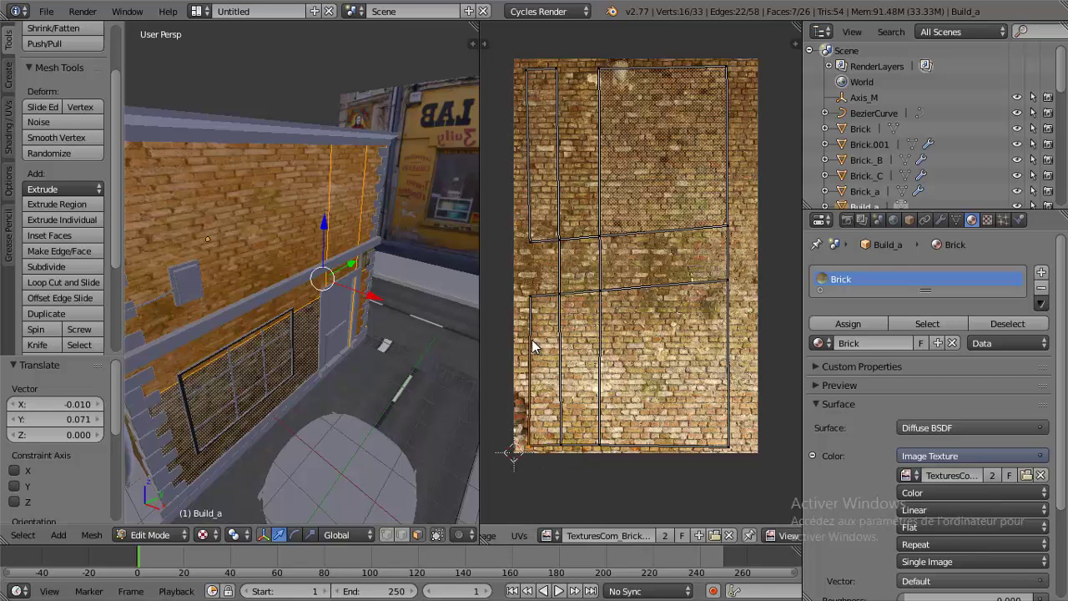
- Move the right-hand and bottom-right corners outward so the right UV edge is vertical
{"action": "right_click", "coordinate": [735, 278]}
{"action": "key", "text": "g"}
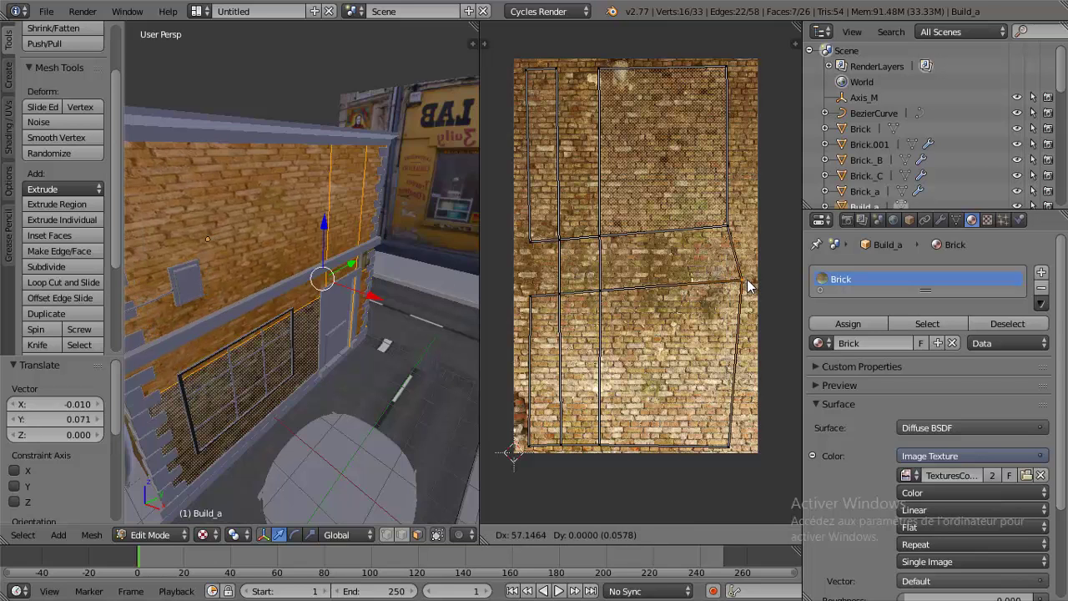
{"action": "left_click", "coordinate": [749, 285]}
{"action": "right_click", "coordinate": [736, 430]}
{"action": "key", "text": "g"}
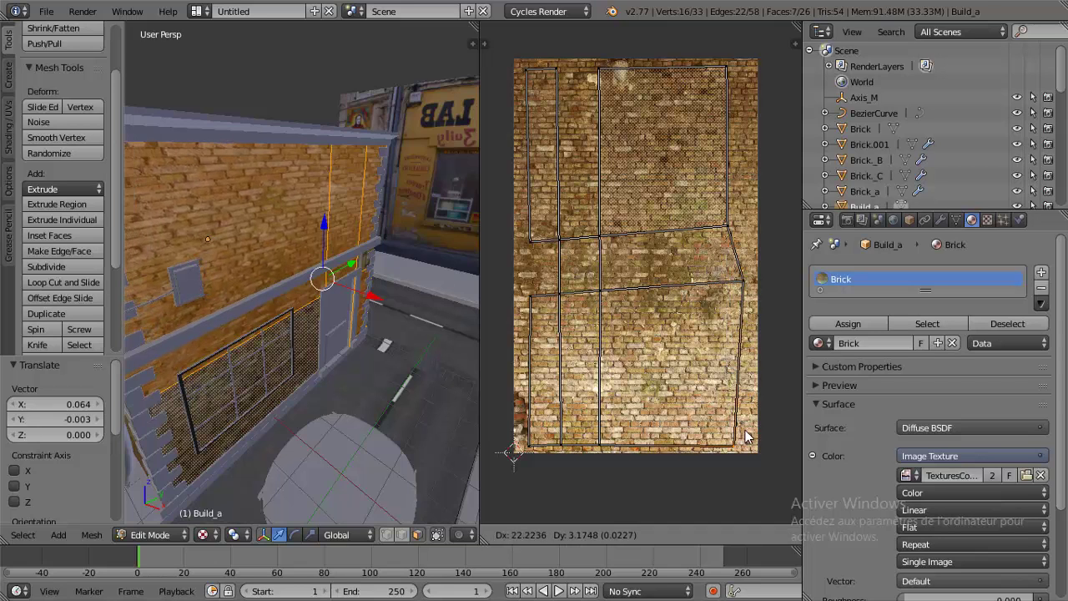
{"action": "left_click", "coordinate": [754, 427]}
- Place the upper-right and top-right corners on the image's right edge, then return to Object Mode
{"action": "right_click", "coordinate": [733, 240]}
{"action": "key", "text": "g"}
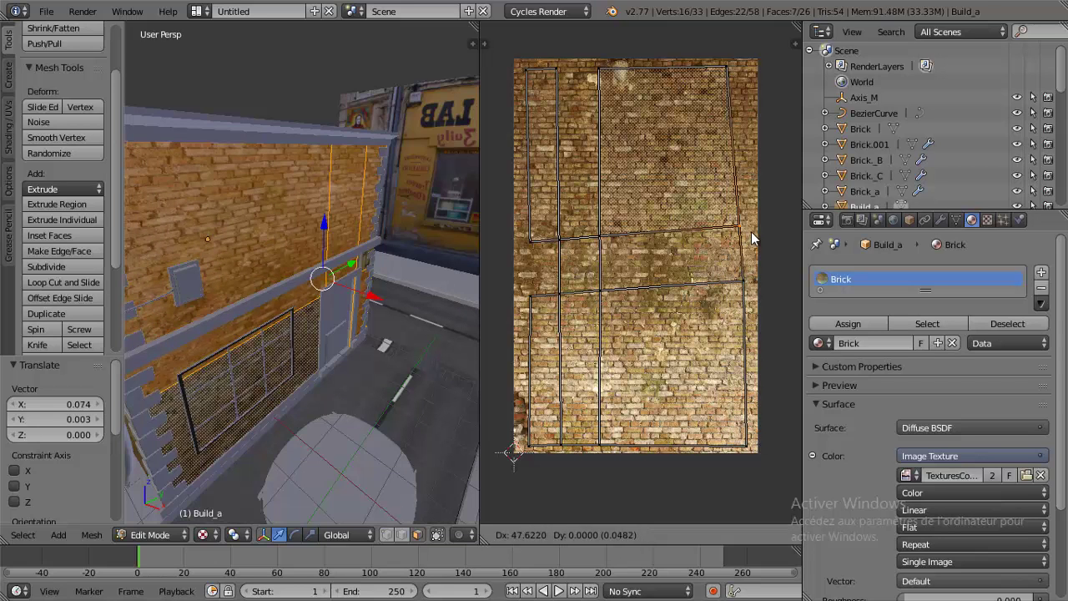
{"action": "left_click", "coordinate": [752, 234]}
{"action": "right_click", "coordinate": [741, 83]}
{"action": "key", "text": "g"}
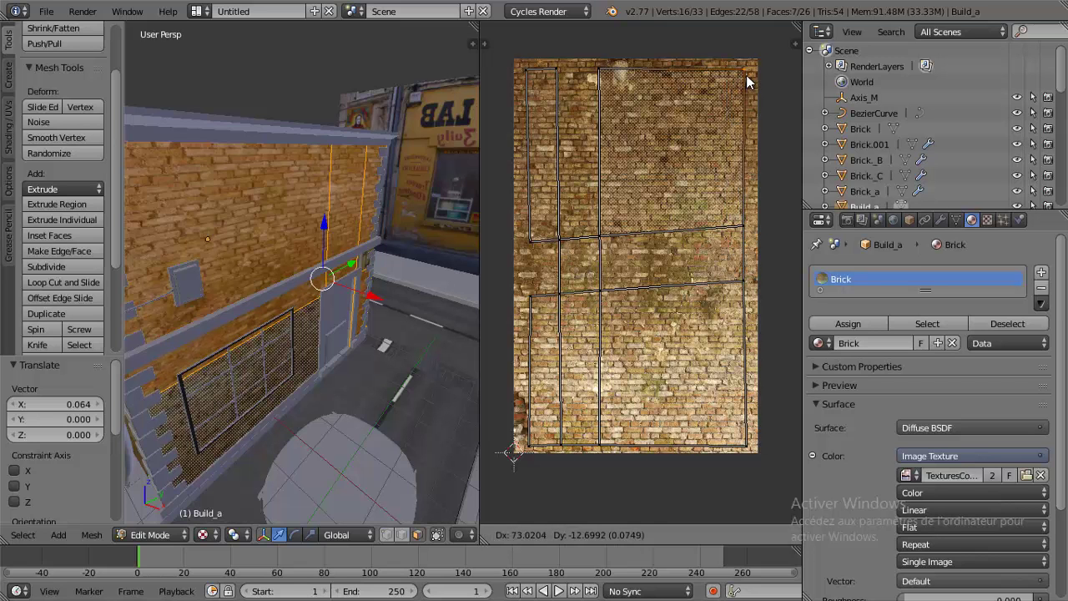
{"action": "left_click", "coordinate": [756, 82]}
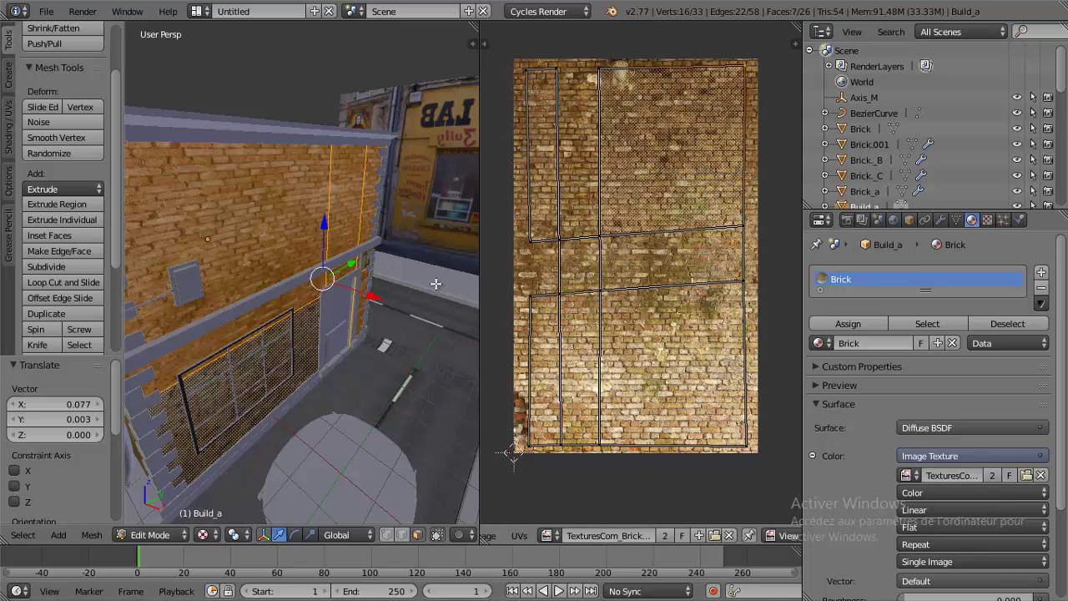
{"action": "key", "text": "Tab"}
{"action": "mouse_move", "coordinate": [373, 255]}
{"action": "middle_mouse_down"}
{"action": "mouse_move", "coordinate": [351, 236]}
{"action": "mouse_move", "coordinate": [392, 240]}
{"action": "mouse_move", "coordinate": [318, 313]}
{"action": "mouse_move", "coordinate": [360, 297]}
{"action": "mouse_move", "coordinate": [368, 267]}
{"action": "mouse_move", "coordinate": [348, 265]}
{"action": "mouse_move", "coordinate": [344, 284]}
{"action": "mouse_move", "coordinate": [322, 270]}
{"action": "mouse_move", "coordinate": [313, 219]}
{"action": "mouse_move", "coordinate": [309, 234]}
{"action": "middle_mouse_up"}
- Select the door frame Cover_Door and give it a new material named 'wood'
{"action": "scroll", "coordinate": [318, 314], "scroll_direction": "down", "scroll_amount": 3}
{"action": "scroll", "coordinate": [378, 288], "scroll_direction": "up", "scroll_amount": 5}
{"action": "right_click", "coordinate": [354, 213]}
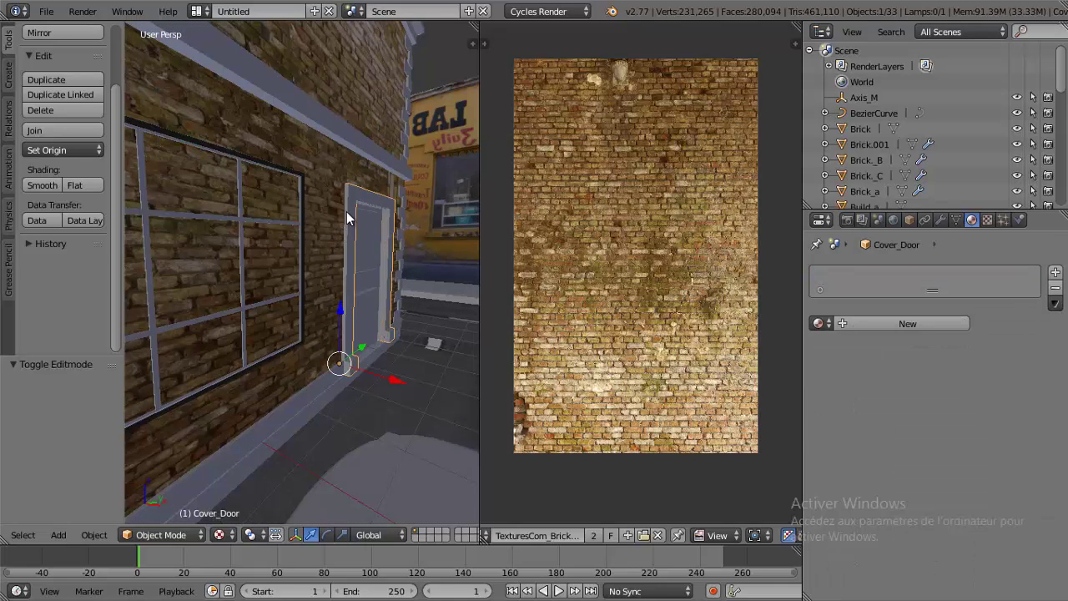
{"action": "middle_click_drag", "start_coordinate": [353, 202], "coordinate": [467, 301]}
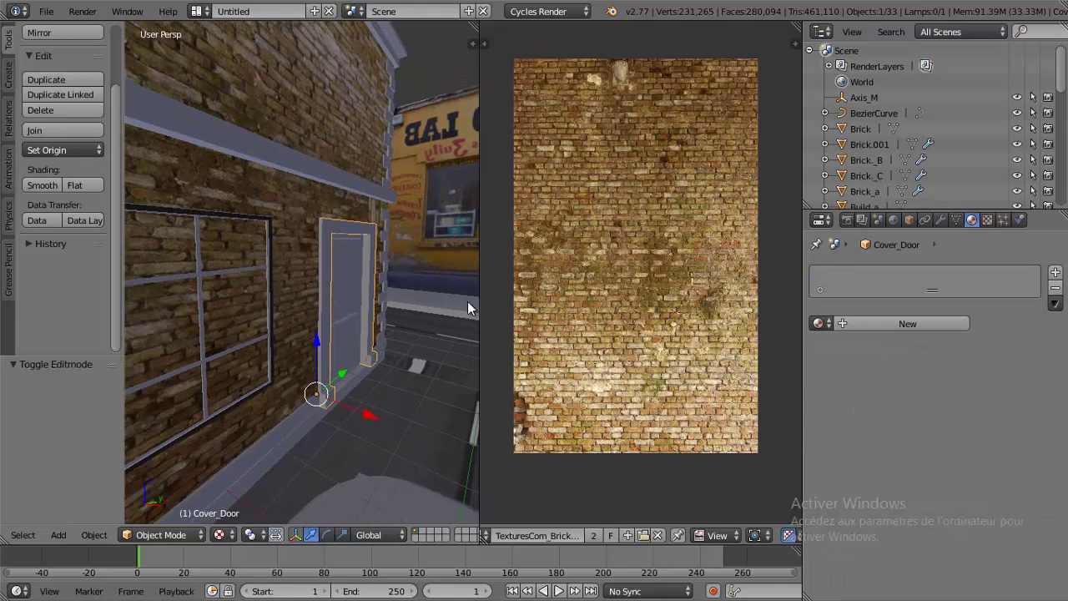
{"action": "left_click", "coordinate": [877, 323]}
{"action": "left_click", "coordinate": [854, 325]}
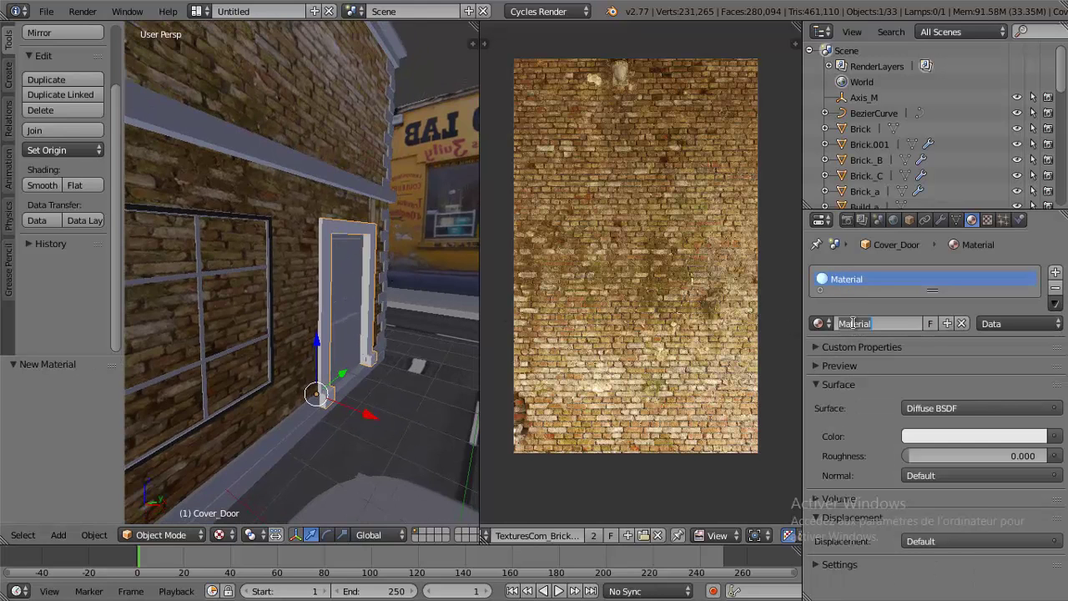
{"action": "type", "text": "wood"}
{"action": "key", "text": "Return"}
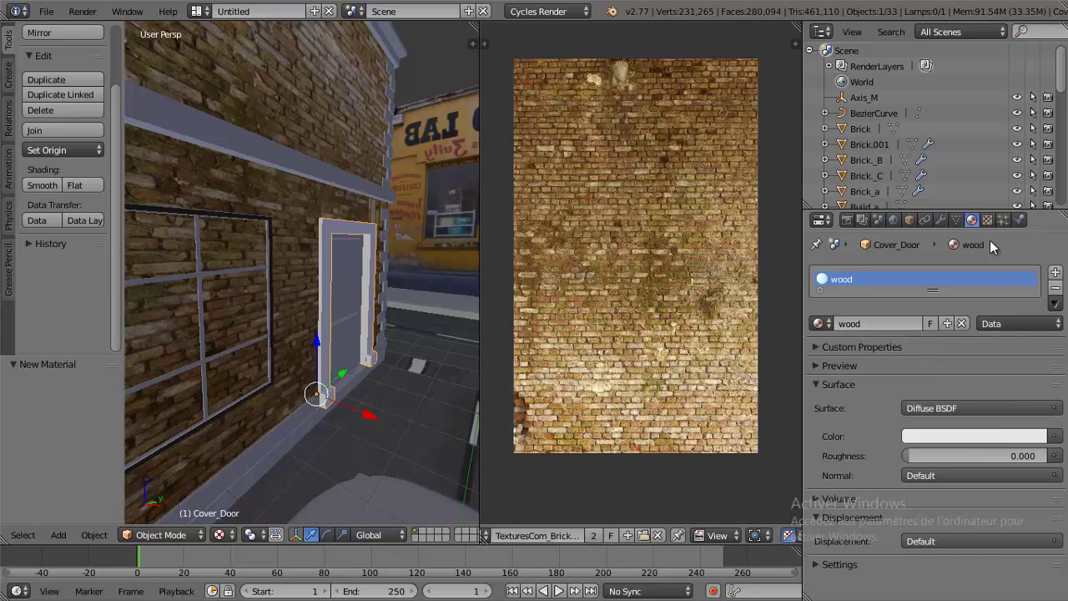
- Add a new texture to the material and name it 'wood'
{"action": "left_click", "coordinate": [988, 220]}
{"action": "left_click", "coordinate": [941, 258]}
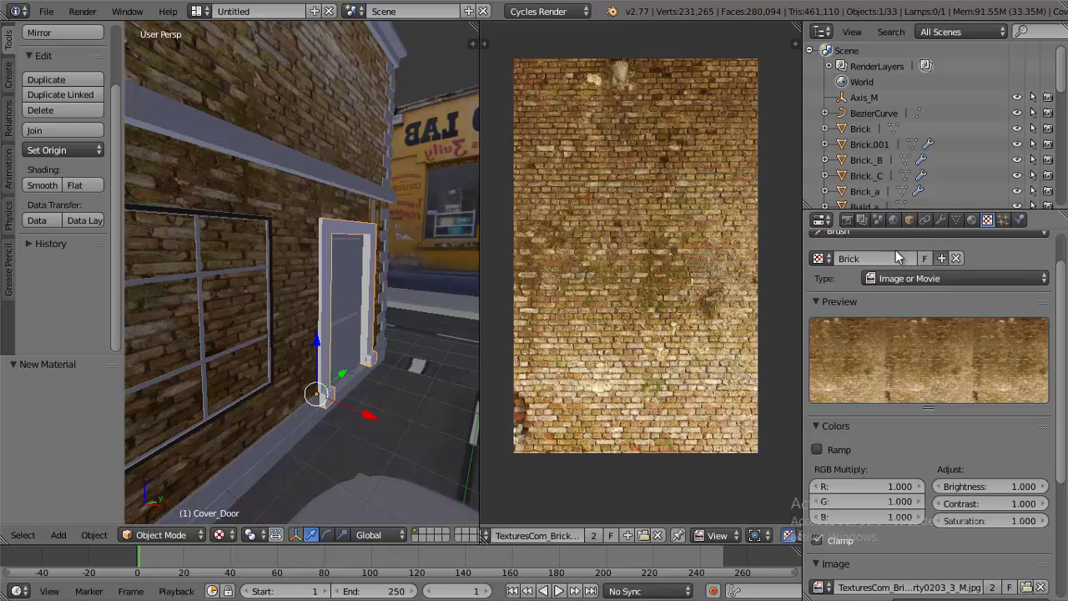
{"action": "left_click", "coordinate": [853, 262]}
{"action": "type", "text": "wood"}
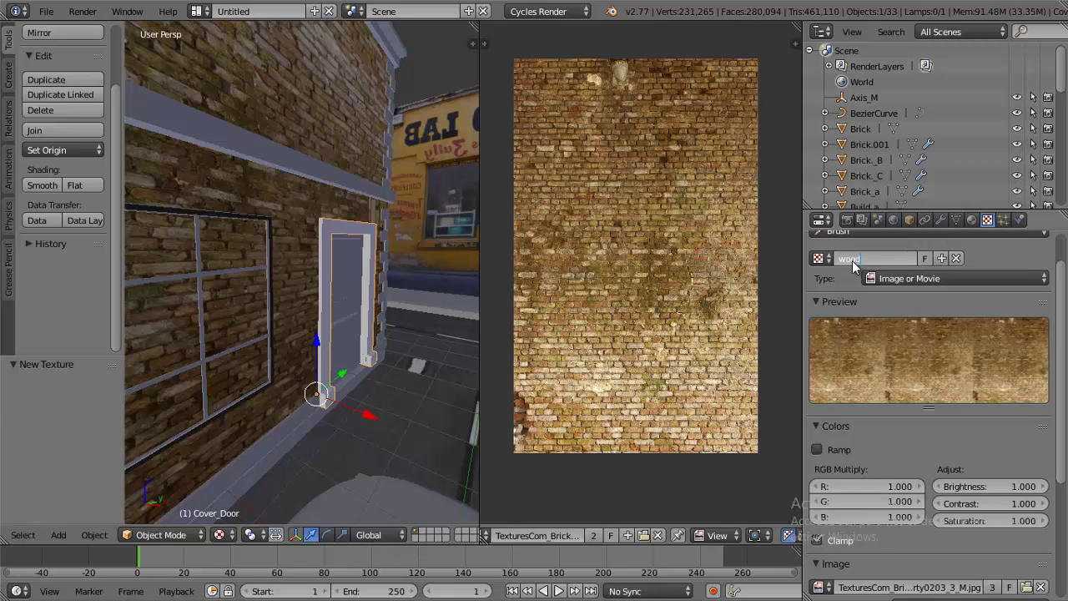
{"action": "key", "text": "Return"}
{"action": "scroll", "coordinate": [884, 417], "scroll_direction": "down", "scroll_amount": 5}
{"action": "scroll", "coordinate": [911, 434], "scroll_direction": "down", "scroll_amount": 2}
- Load TexturesCom_WoodFine0050_3_M.jpg into the wood texture from the thumbnail file browser
{"action": "left_click", "coordinate": [1012, 430]}
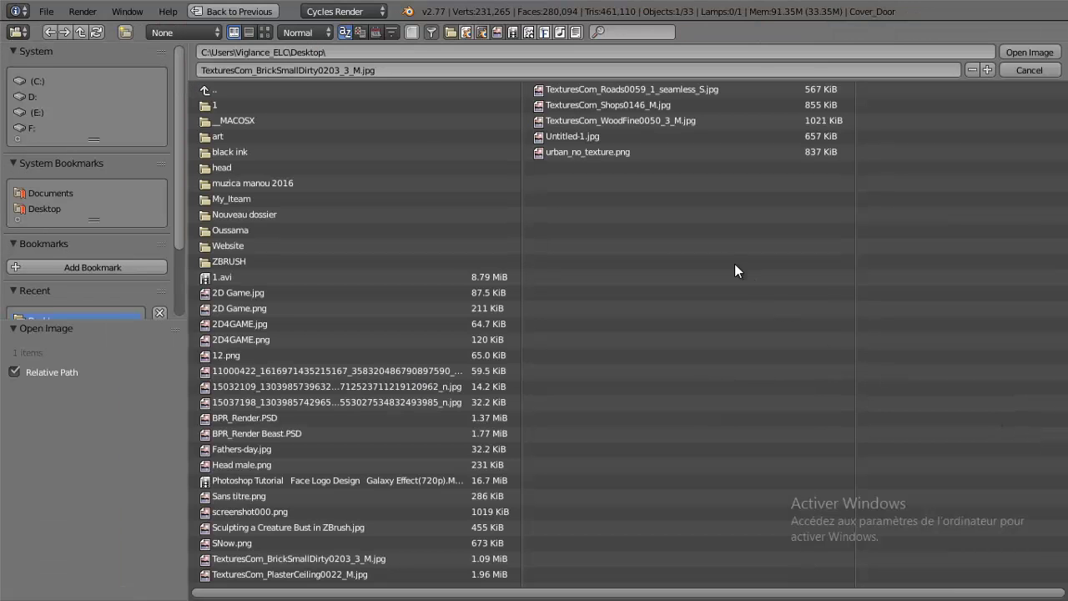
{"action": "left_click", "coordinate": [265, 32]}
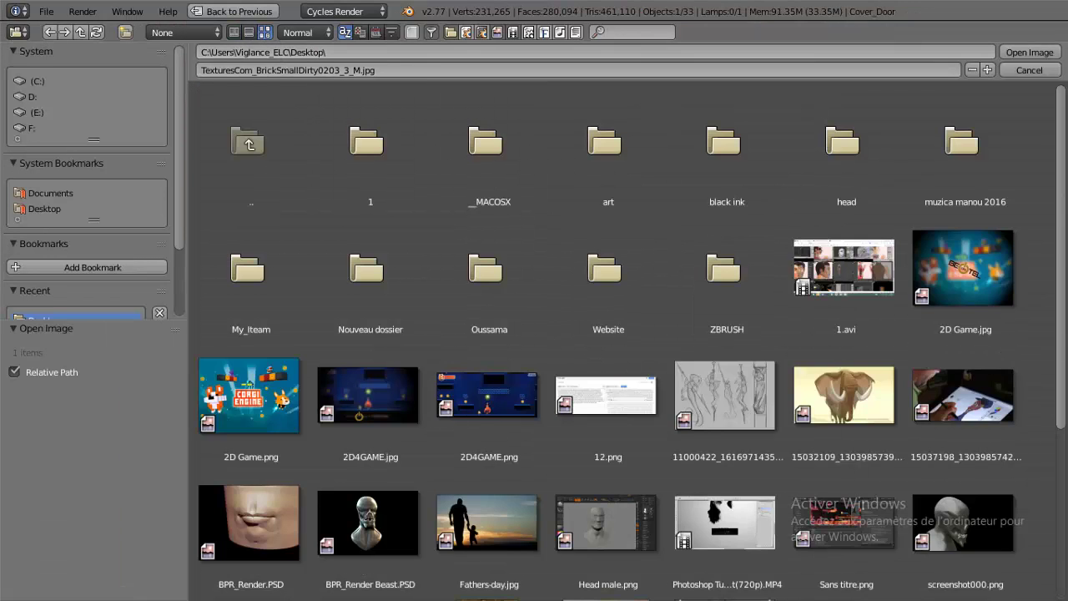
{"action": "scroll", "coordinate": [961, 393], "scroll_direction": "down", "scroll_amount": 4}
{"action": "scroll", "coordinate": [962, 394], "scroll_direction": "down", "scroll_amount": 3}
{"action": "left_click", "coordinate": [962, 393]}
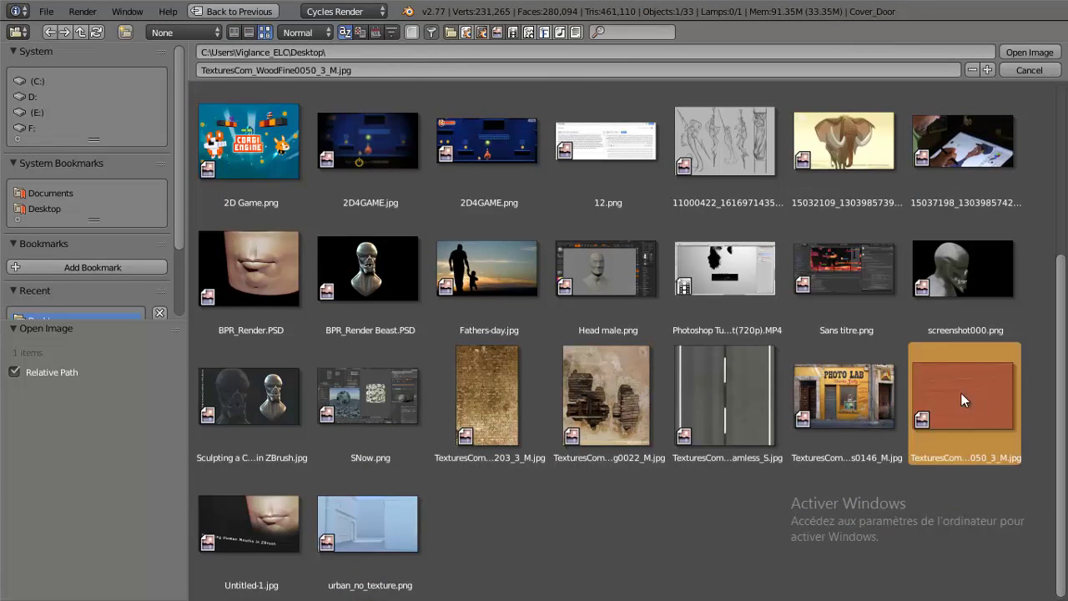
{"action": "double_click", "coordinate": [961, 393]}
- Drive the wood material's Color with an Image Texture using the WoodFine image
{"action": "left_click", "coordinate": [973, 219]}
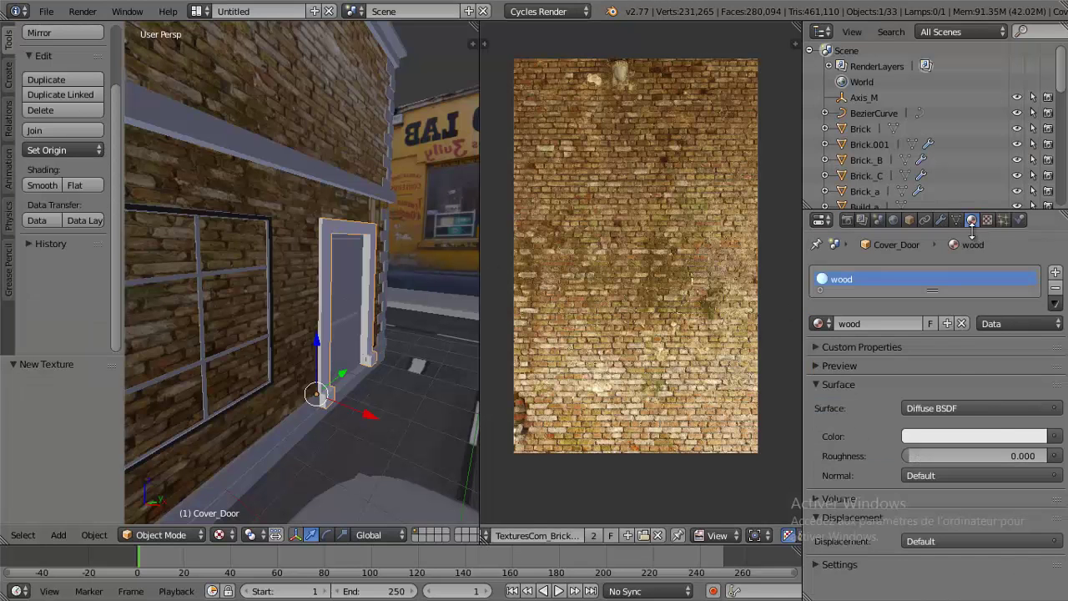
{"action": "left_click", "coordinate": [1055, 436]}
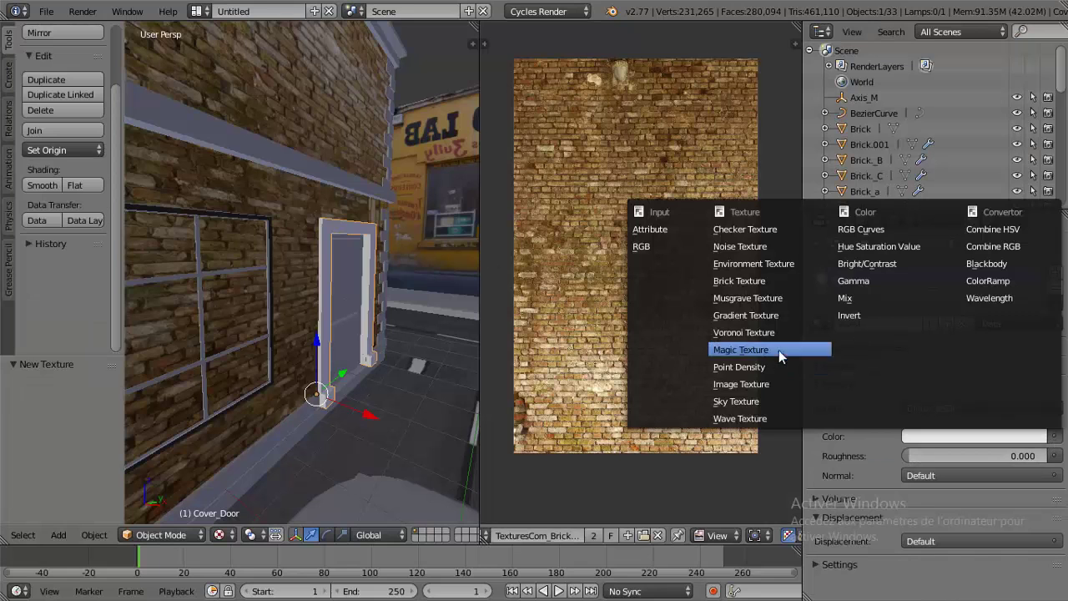
{"action": "left_click", "coordinate": [751, 383]}
{"action": "left_click", "coordinate": [932, 454]}
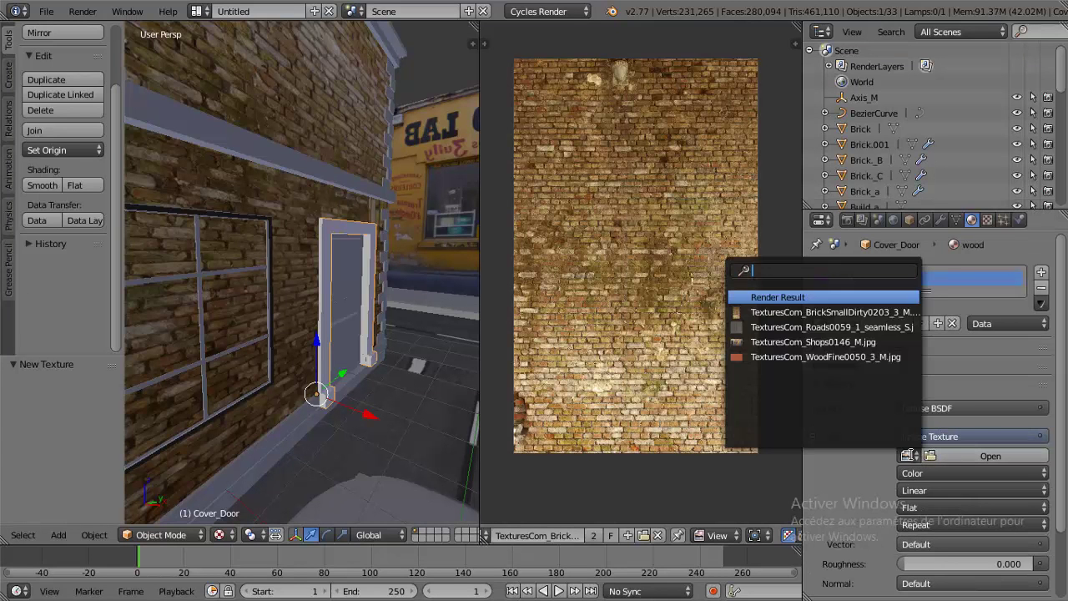
{"action": "left_click", "coordinate": [785, 355]}
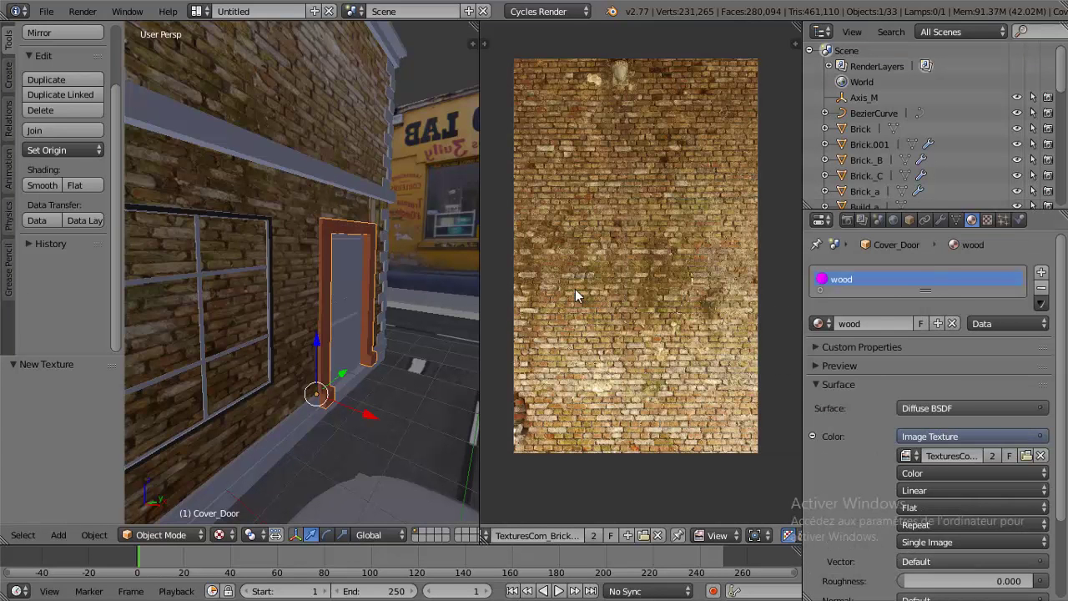
- Select all of the door frame's UVs in Edit Mode and display the wood image behind them
{"action": "key", "text": "Tab"}
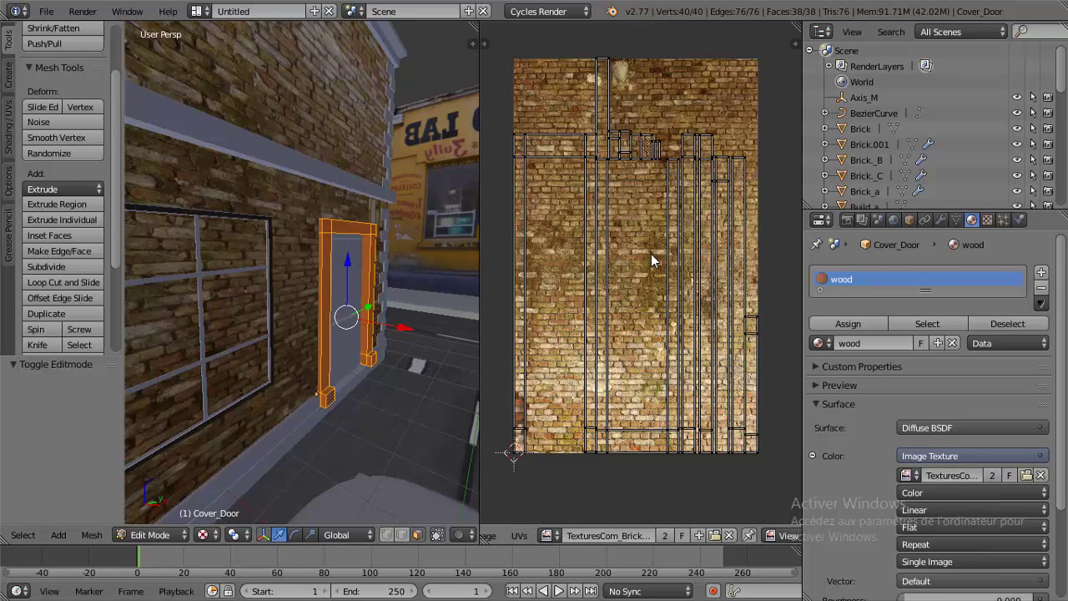
{"action": "key", "text": "a"}
{"action": "key", "text": "s"}
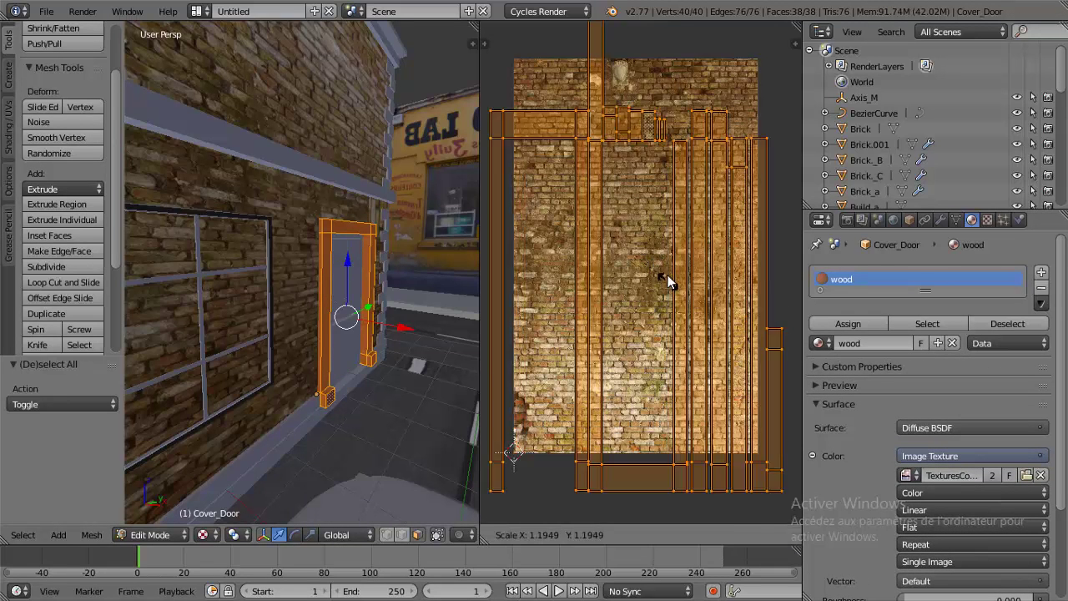
{"action": "key", "text": "Escape"}
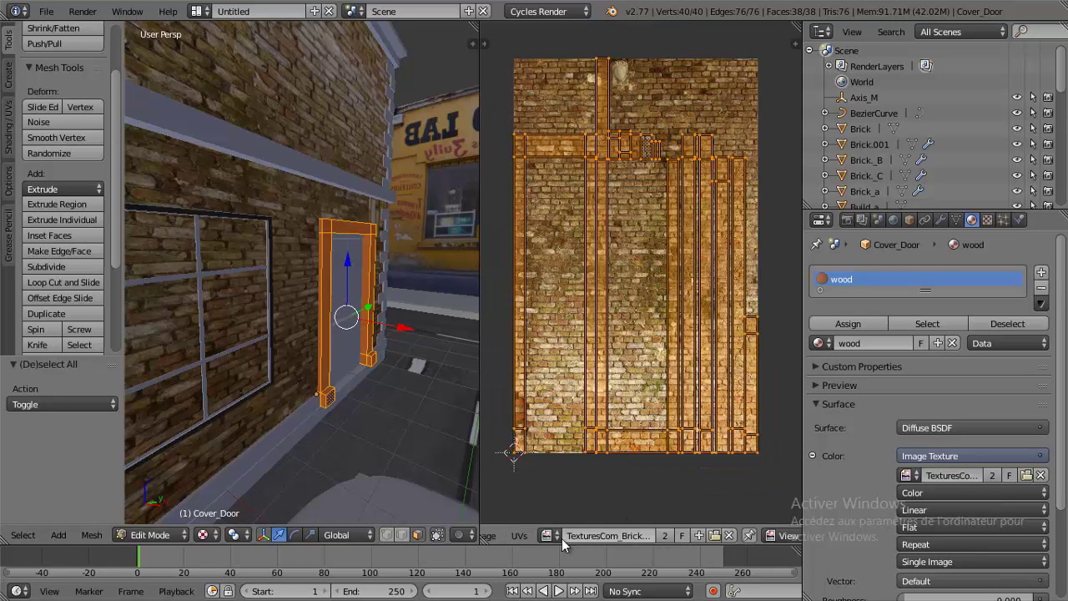
{"action": "left_click", "coordinate": [547, 535]}
{"action": "left_click", "coordinate": [573, 440]}
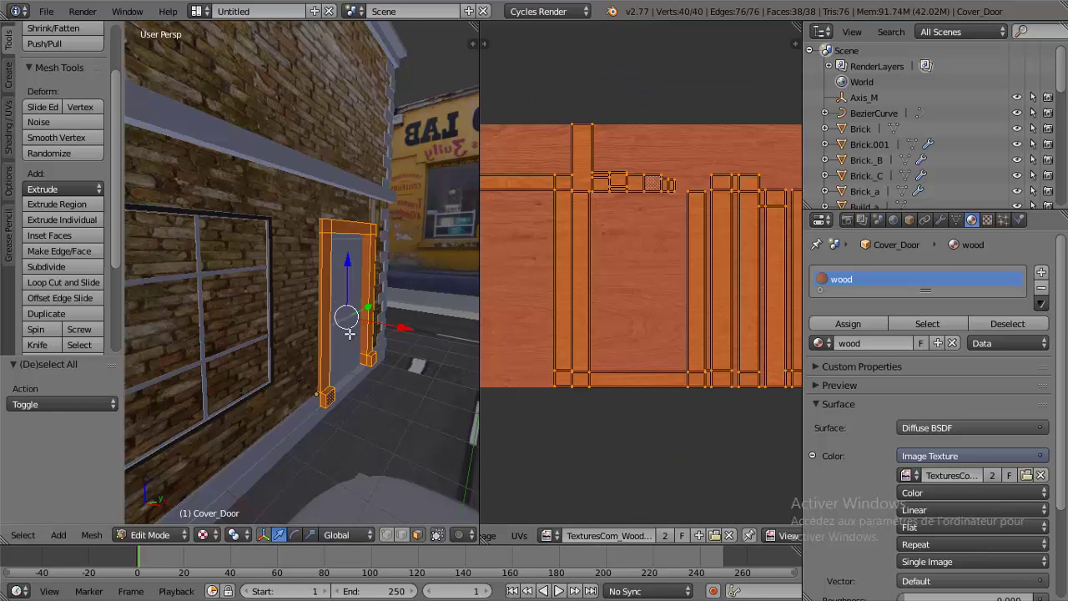
- Enlarge the door frame's UVs about 1.5x over the wood image, then return to Object Mode
{"action": "scroll", "coordinate": [351, 334], "scroll_direction": "up", "scroll_amount": 5}
{"action": "middle_click_drag", "start_coordinate": [351, 334], "coordinate": [378, 353]}
{"action": "key", "text": "s"}
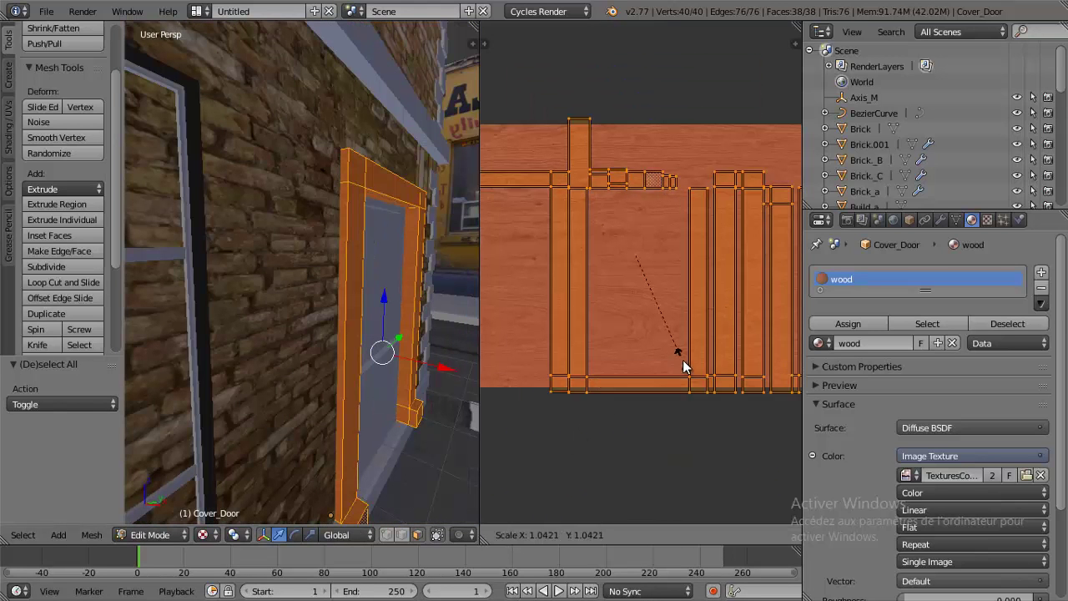
{"action": "left_click", "coordinate": [734, 395]}
{"action": "scroll", "coordinate": [668, 272], "scroll_direction": "down", "scroll_amount": 3}
{"action": "key", "text": "Tab"}
- Assign the existing wood material to the inner Door object
{"action": "middle_click_drag", "start_coordinate": [664, 258], "coordinate": [658, 267]}
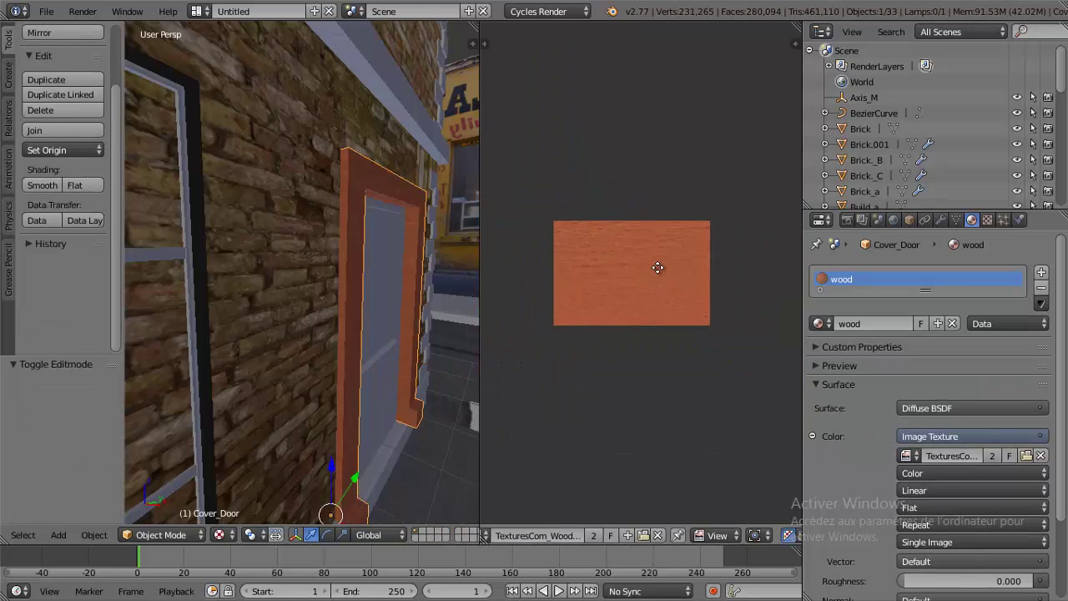
{"action": "middle_click_drag", "start_coordinate": [381, 277], "coordinate": [350, 291]}
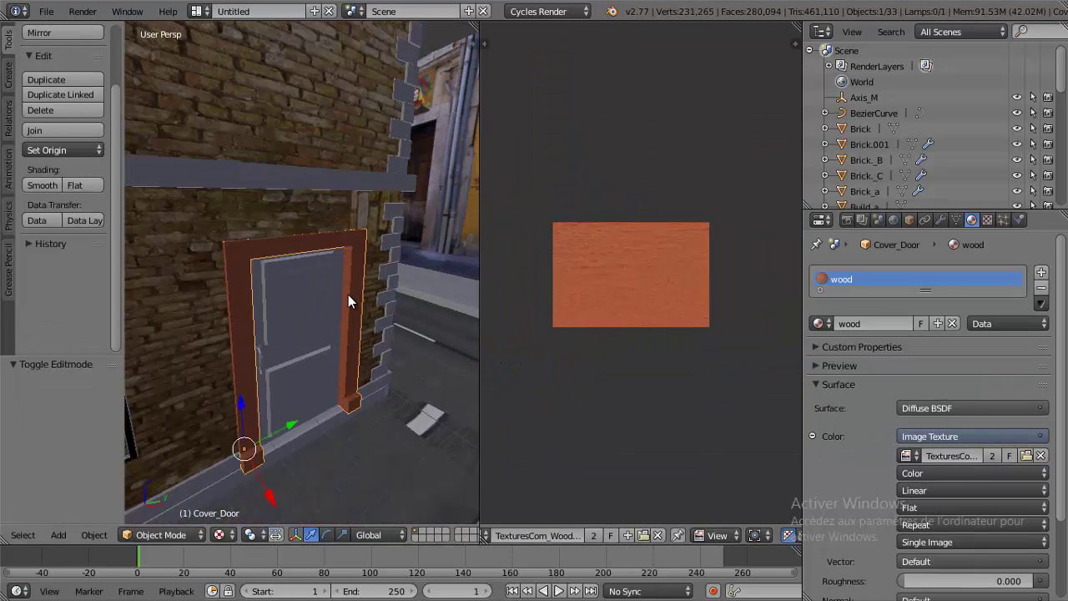
{"action": "right_click", "coordinate": [348, 295]}
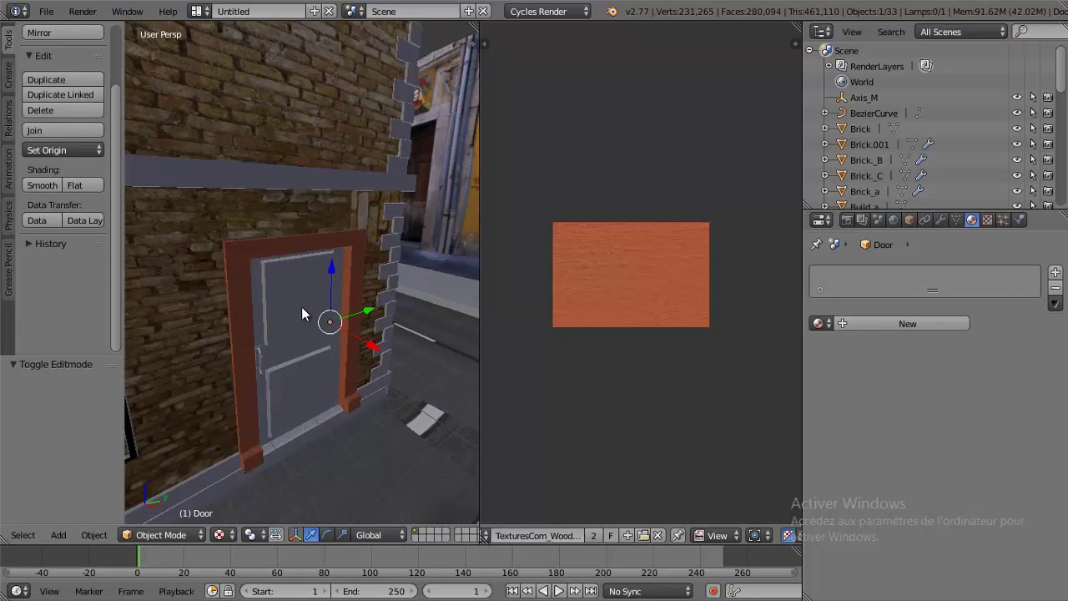
{"action": "left_click", "coordinate": [818, 323]}
{"action": "left_click", "coordinate": [839, 393]}
{"action": "scroll", "coordinate": [423, 319], "scroll_direction": "up", "scroll_amount": 2}
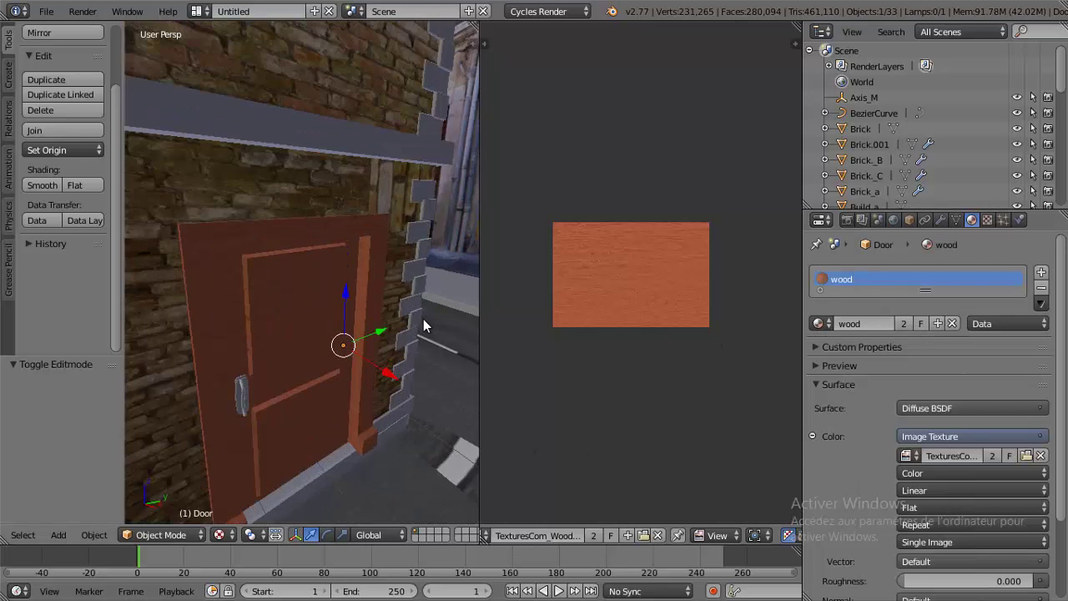
{"action": "scroll", "coordinate": [363, 307], "scroll_direction": "up", "scroll_amount": 2}
{"action": "scroll", "coordinate": [363, 307], "scroll_direction": "up", "scroll_amount": 2}
{"action": "scroll", "coordinate": [374, 309], "scroll_direction": "up", "scroll_amount": 2}
{"action": "scroll", "coordinate": [374, 309], "scroll_direction": "down", "scroll_amount": 3}
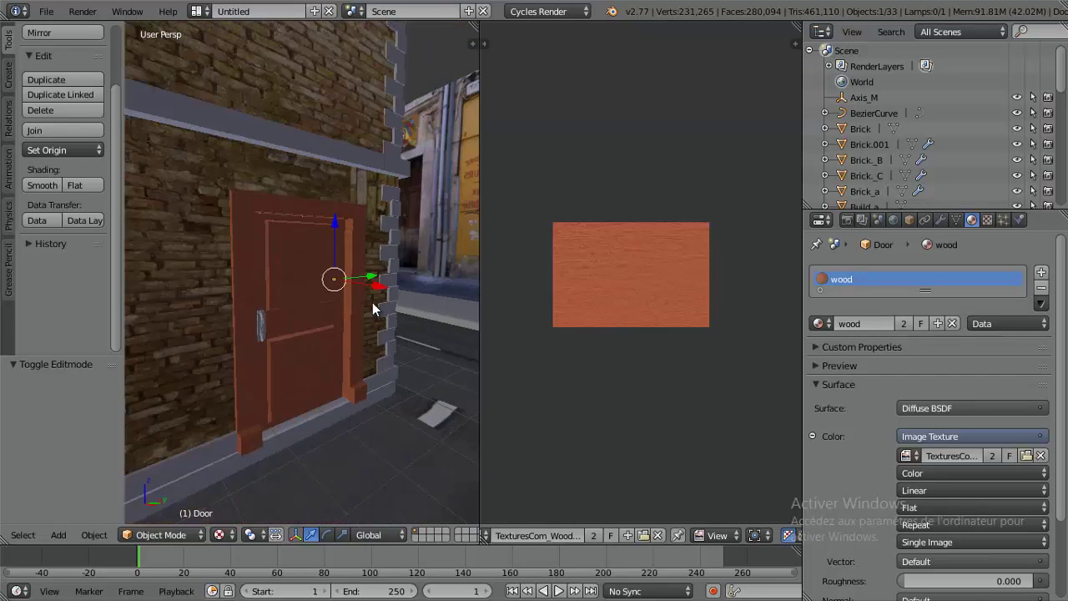
- Join the image editor into the 3D viewport so the view spans the full width, facing the Photo Lab shopfront
{"action": "mouse_move", "coordinate": [374, 304]}
{"action": "middle_mouse_down"}
{"action": "mouse_move", "coordinate": [450, 336]}
{"action": "mouse_move", "coordinate": [384, 329]}
{"action": "mouse_move", "coordinate": [381, 312]}
{"action": "middle_mouse_up"}
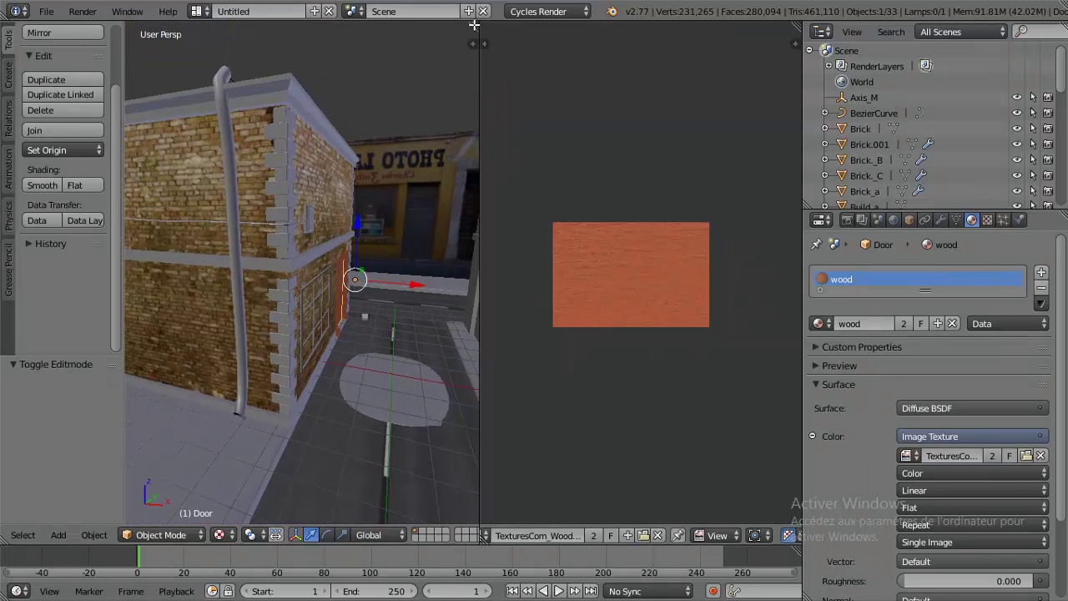
{"action": "left_click_drag", "start_coordinate": [474, 44], "coordinate": [535, 72]}
{"action": "mouse_move", "coordinate": [511, 217]}
{"action": "middle_mouse_down"}
{"action": "mouse_move", "coordinate": [489, 203]}
{"action": "mouse_move", "coordinate": [448, 220]}
{"action": "mouse_move", "coordinate": [462, 220]}
{"action": "middle_mouse_up"}
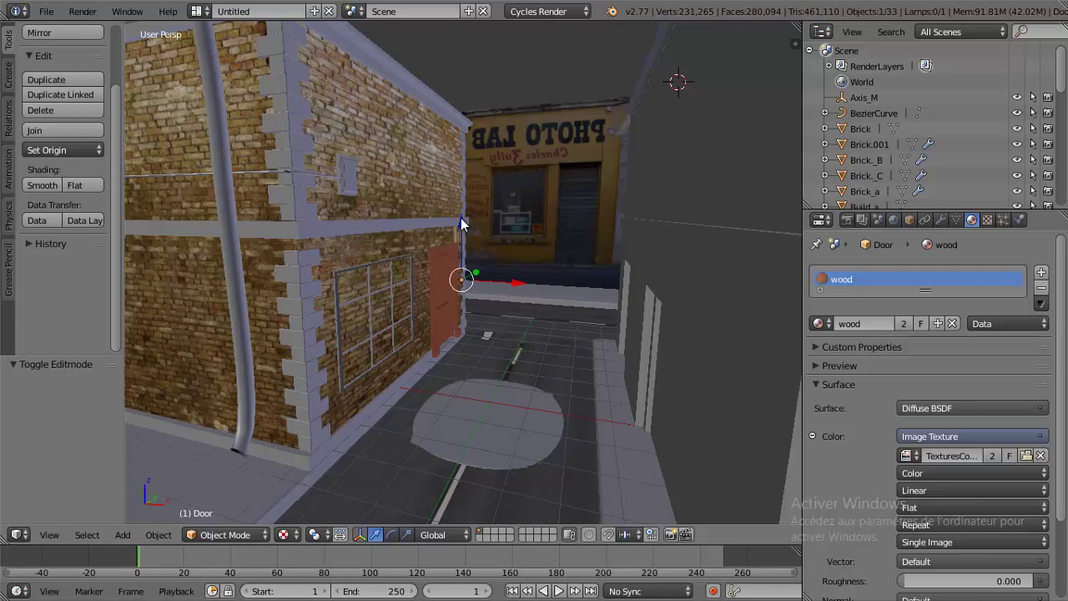